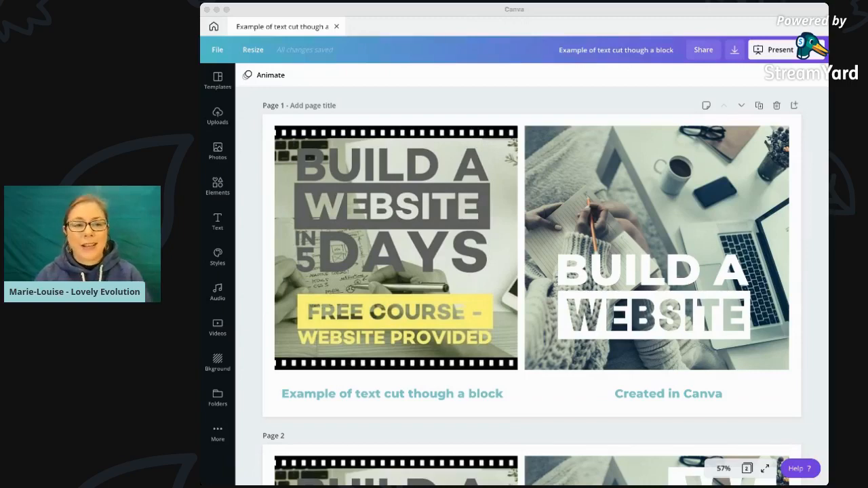
# Add a blank page after the first page and move it up to become page 1
pyautogui.click(261, 156)
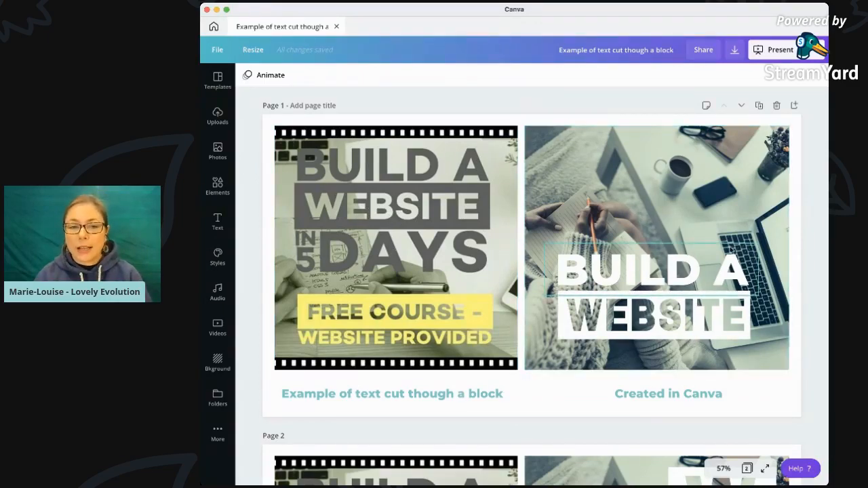
pyautogui.scroll(-5, 731, 251)
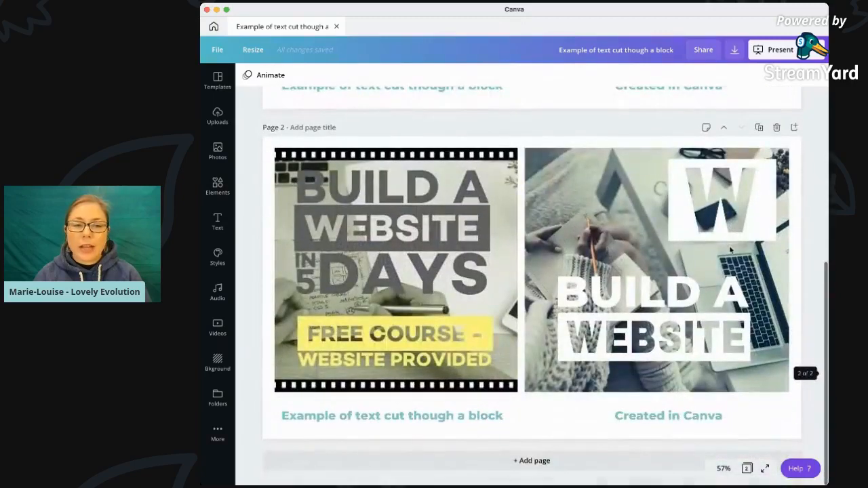
pyautogui.click(729, 213)
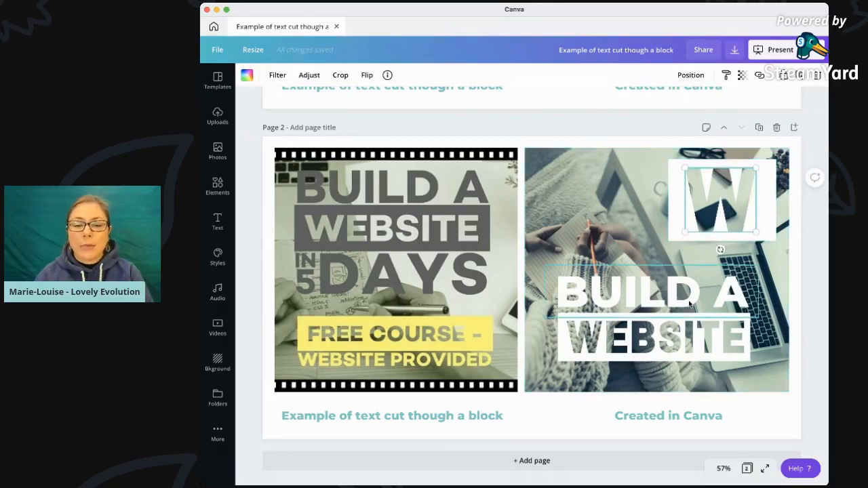
pyautogui.scroll(5, 689, 303)
pyautogui.scroll(2, 689, 303)
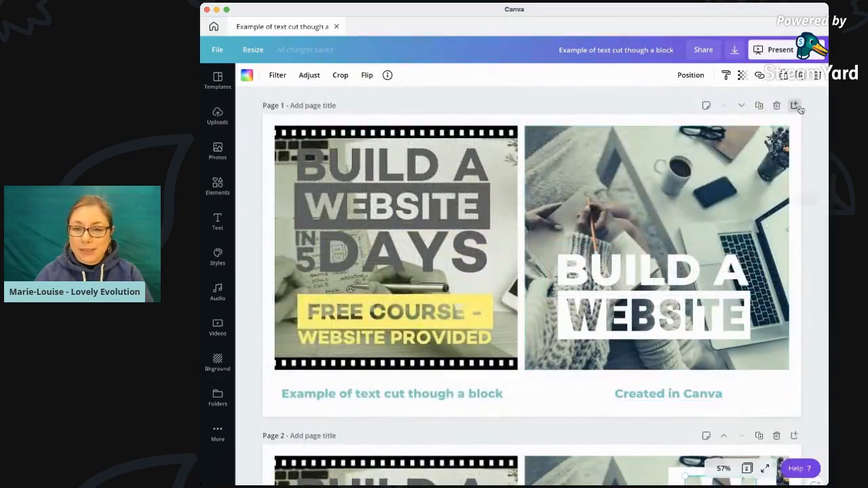
pyautogui.click(794, 106)
pyautogui.click(724, 122)
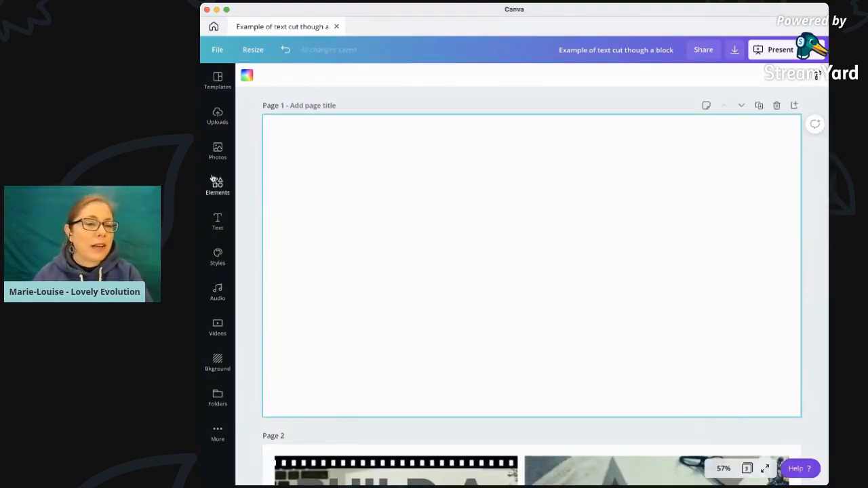
# Find photos on the suggested Love topic and add the one of small red hearts scattered on dark ground to page 1
pyautogui.click(218, 147)
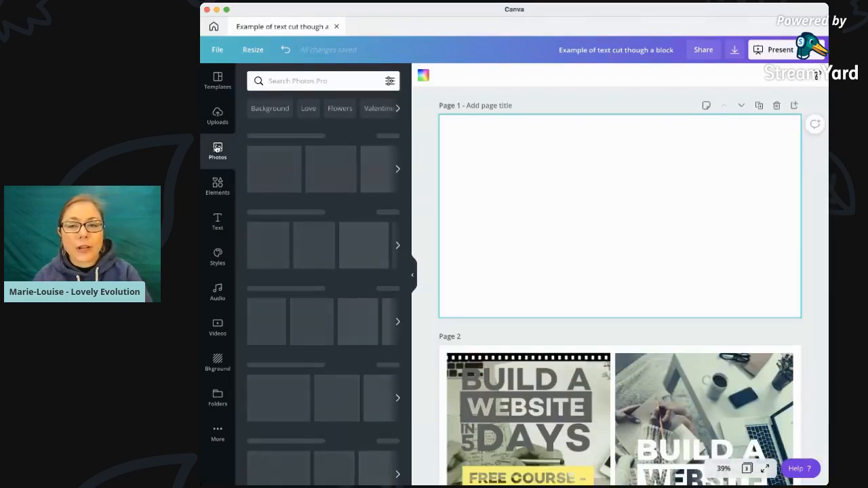
pyautogui.click(309, 110)
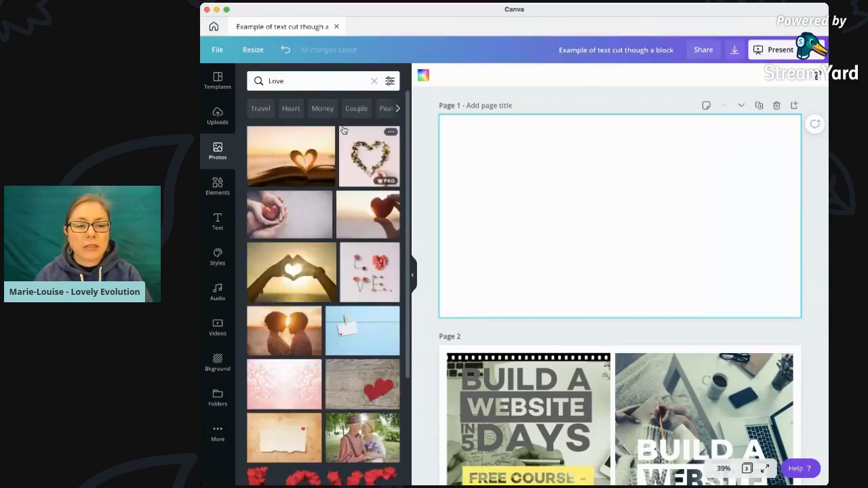
pyautogui.scroll(-2, 351, 229)
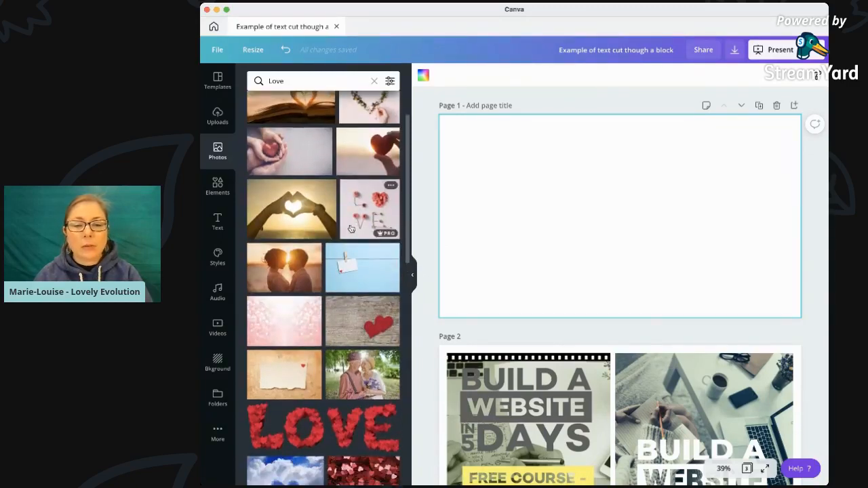
pyautogui.scroll(-3, 656, 332)
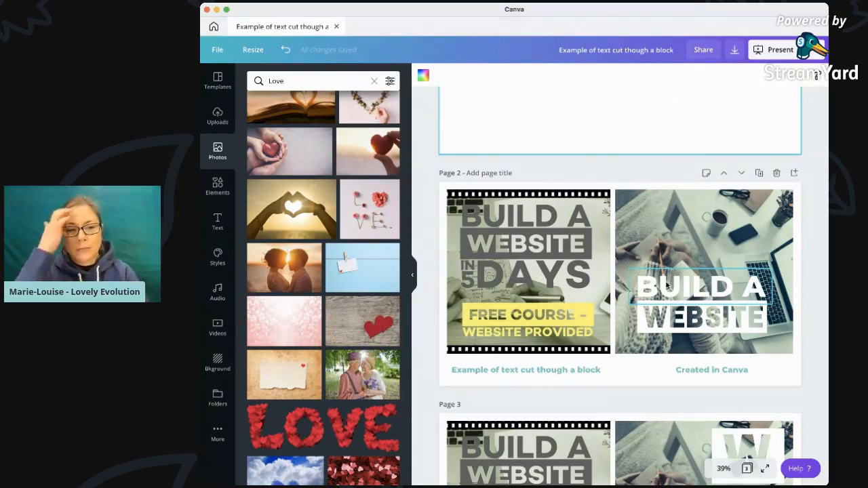
pyautogui.scroll(-5, 347, 322)
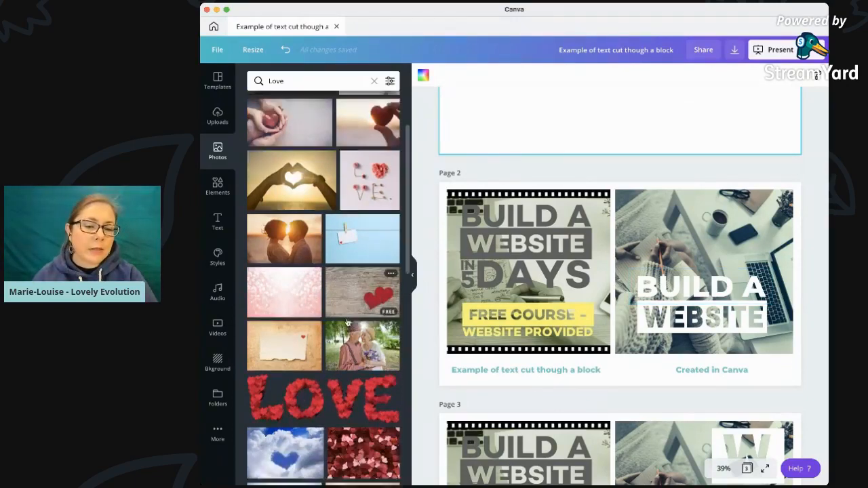
pyautogui.scroll(-2, 347, 322)
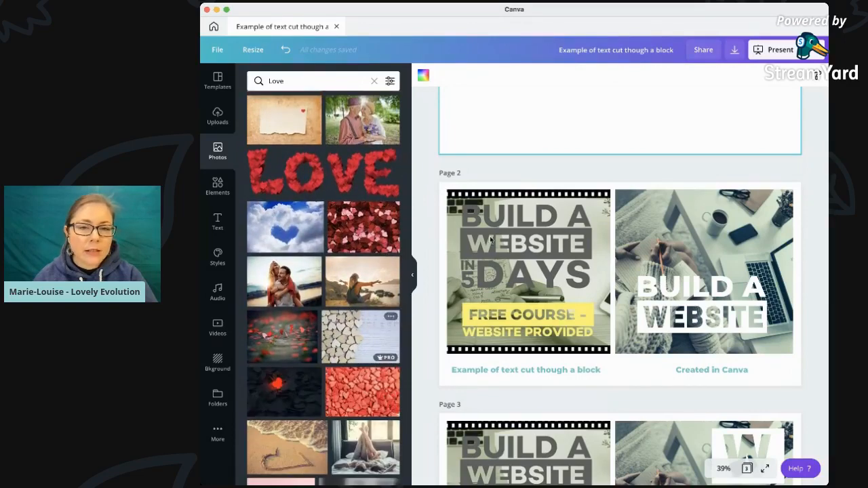
pyautogui.scroll(4, 557, 231)
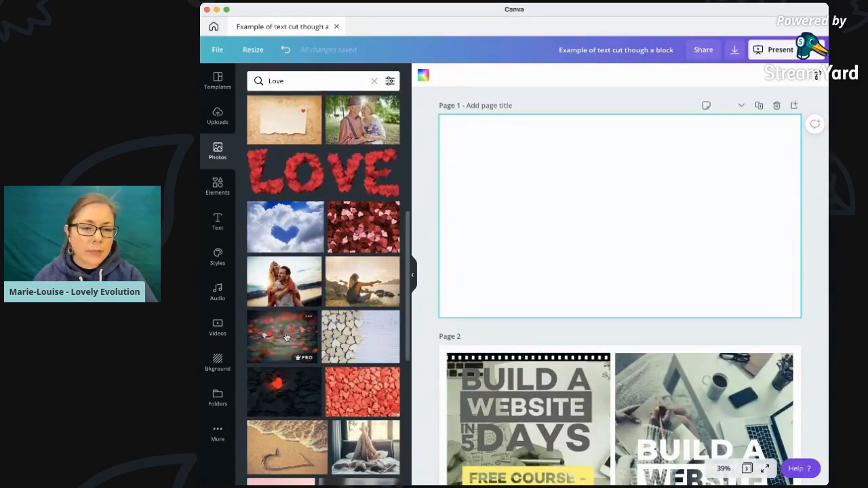
pyautogui.click(285, 336)
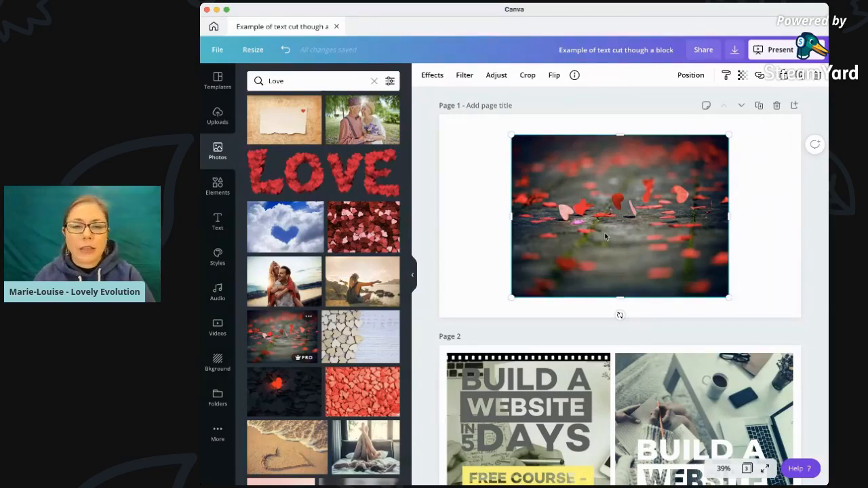
# Enlarge the hearts photo to nearly the full page height and centre it on page 1
pyautogui.moveTo(605, 235); pyautogui.dragTo(601, 221)
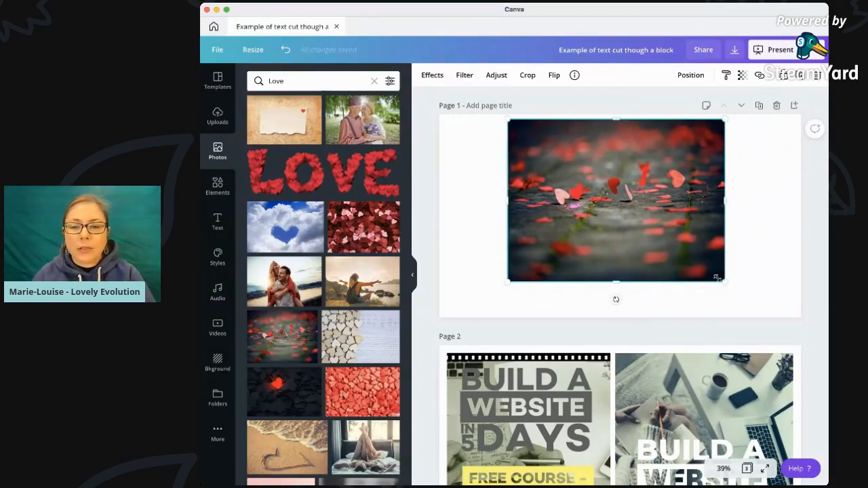
pyautogui.moveTo(724, 281); pyautogui.dragTo(767, 316)
pyautogui.moveTo(647, 238); pyautogui.dragTo(630, 238)
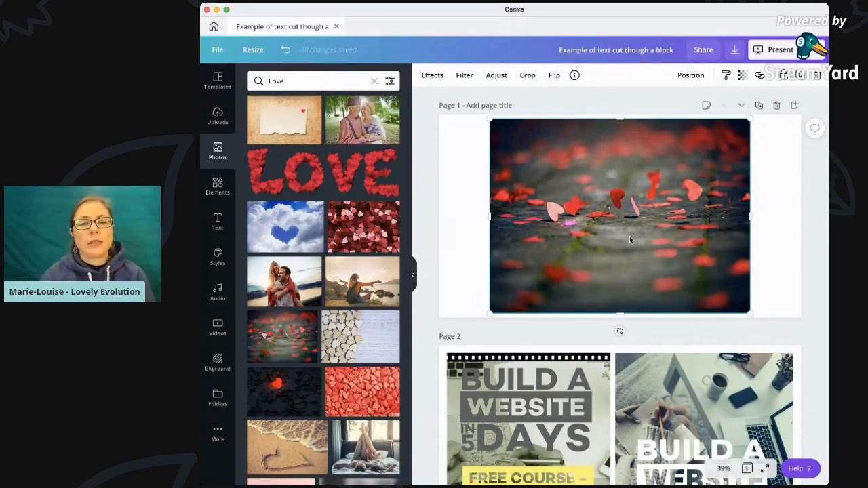
pyautogui.moveTo(758, 338)
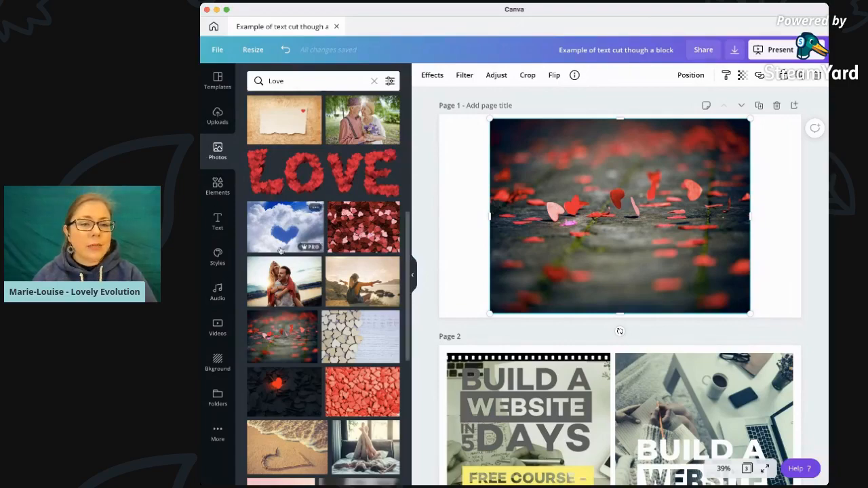
# Show the full Frames collection in the elements library and browse to the letter-shaped frames
pyautogui.scroll(5, 255, 202)
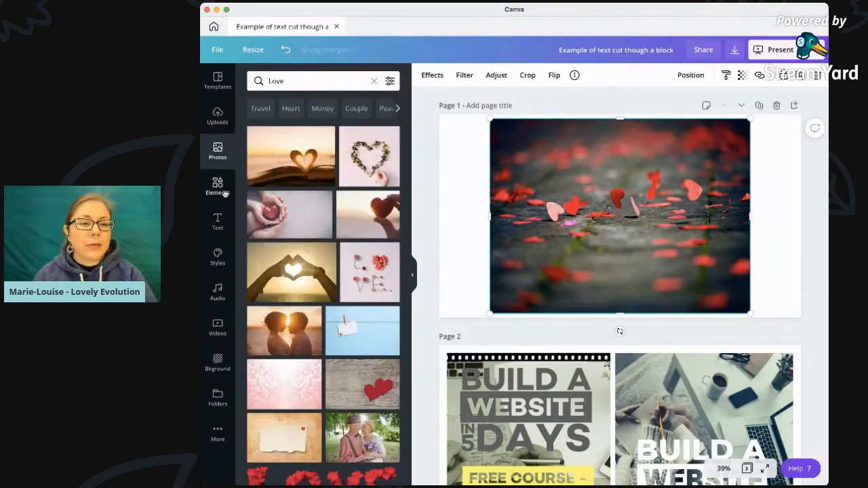
pyautogui.click(217, 185)
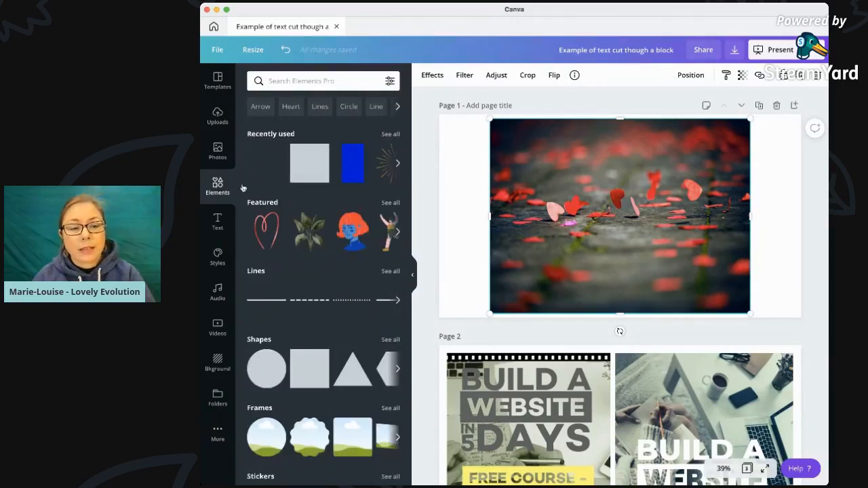
pyautogui.click(278, 82)
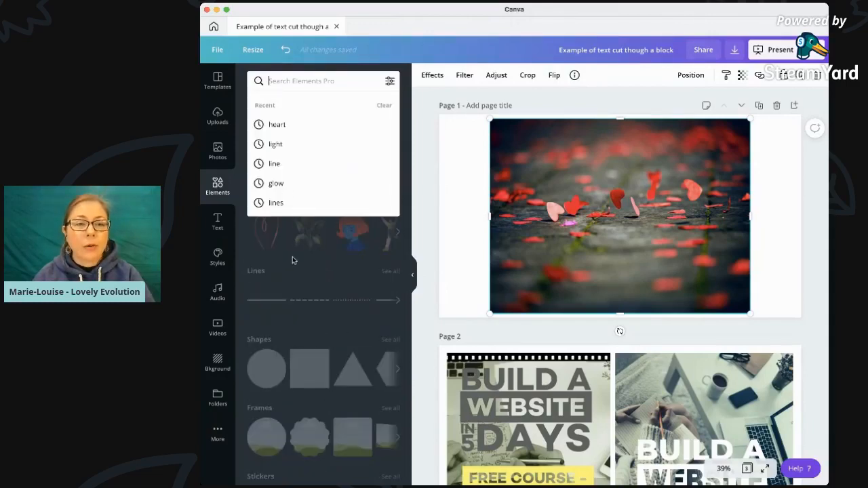
pyautogui.click(402, 100)
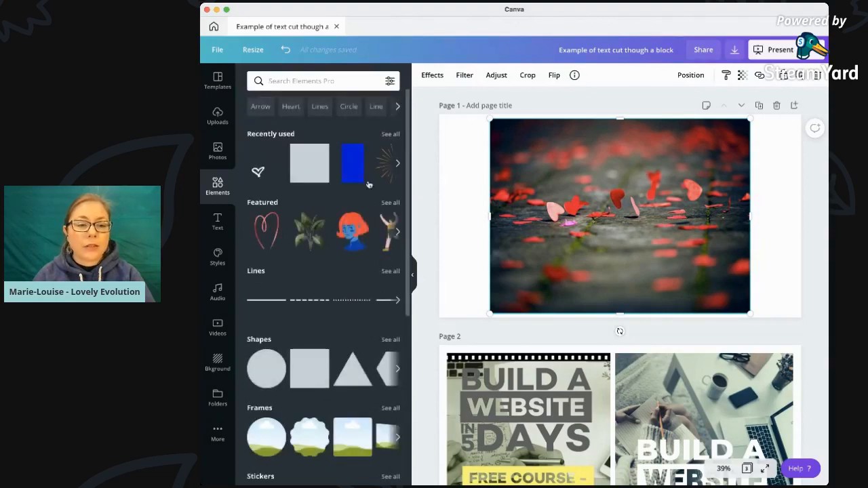
pyautogui.scroll(-2, 339, 296)
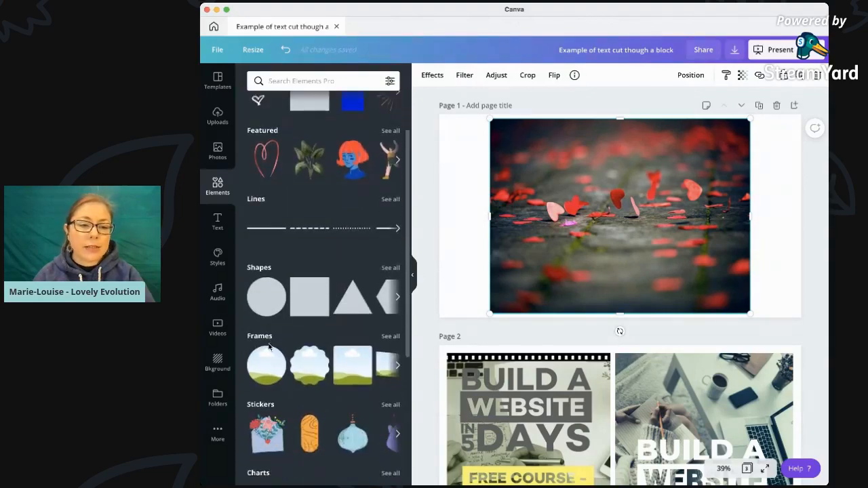
pyautogui.click(390, 336)
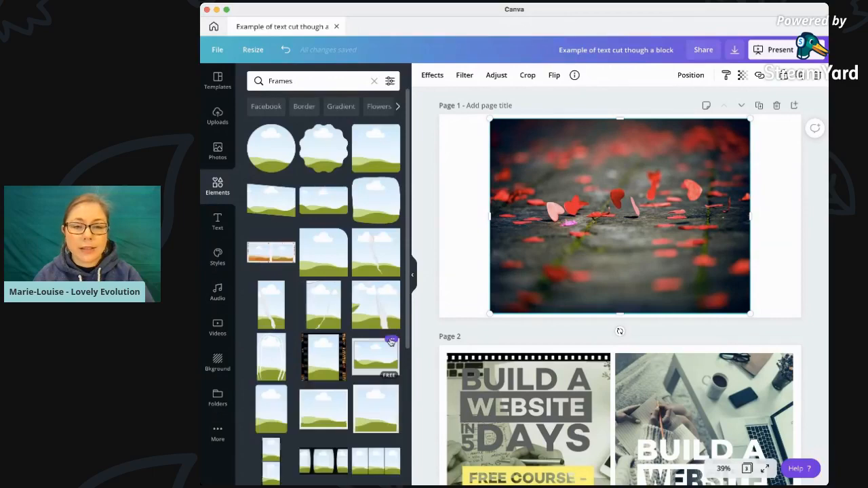
pyautogui.scroll(-5, 288, 241)
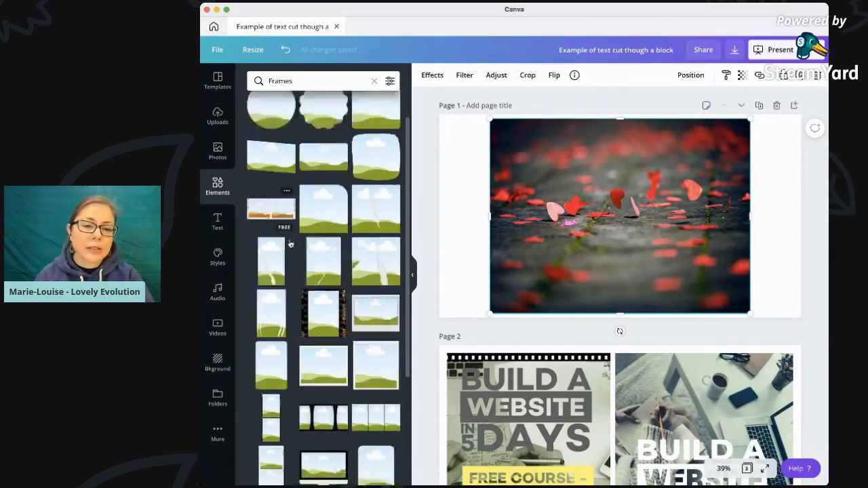
pyautogui.scroll(-4, 290, 242)
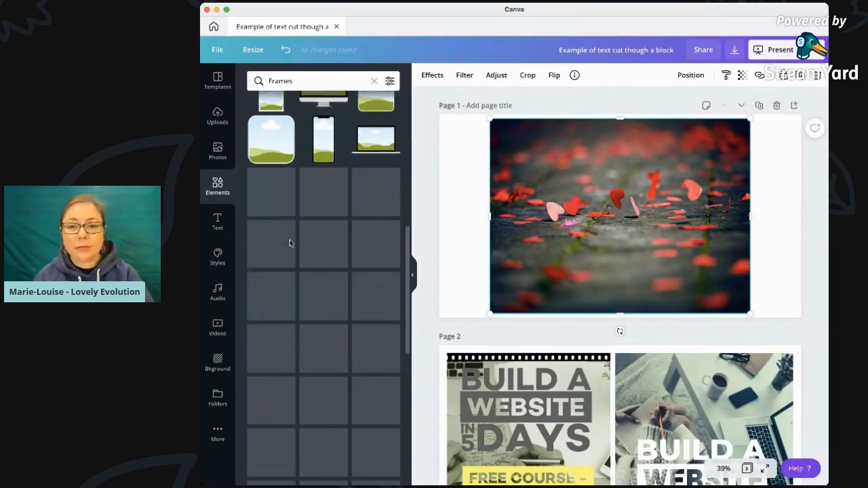
pyautogui.scroll(-6, 289, 243)
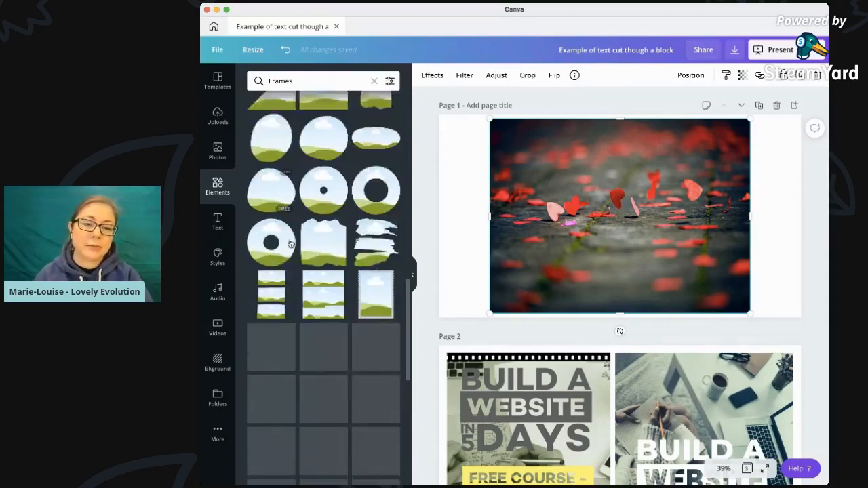
pyautogui.scroll(-5, 290, 243)
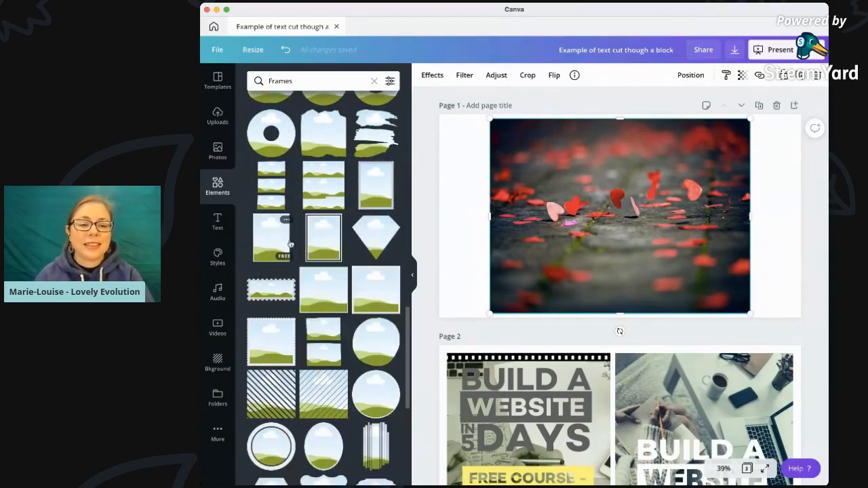
pyautogui.scroll(-1, 289, 240)
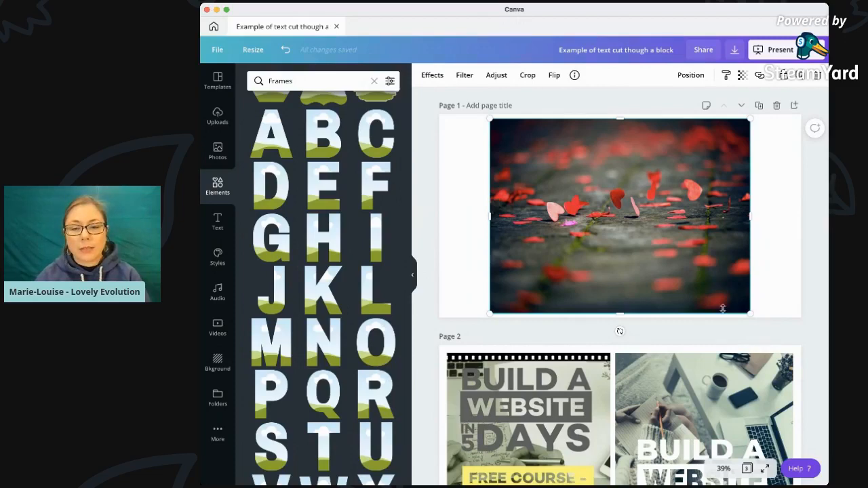
# Add the letter frames L, O, V and E over the hearts photo on page 1
pyautogui.scroll(-3, 722, 309)
pyautogui.scroll(-1, 723, 308)
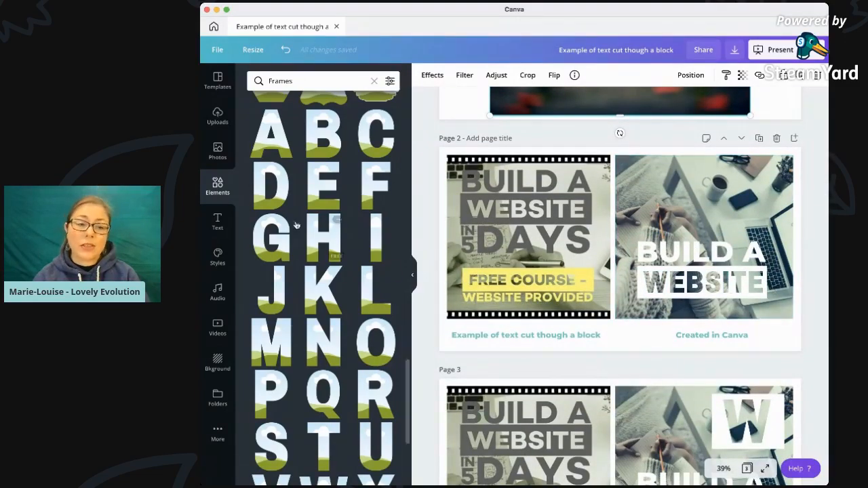
pyautogui.scroll(-6, 373, 316)
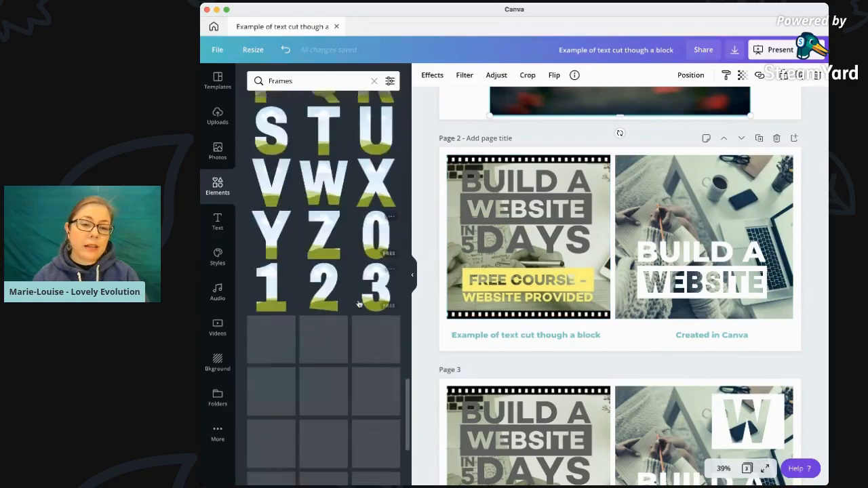
pyautogui.scroll(10, 358, 304)
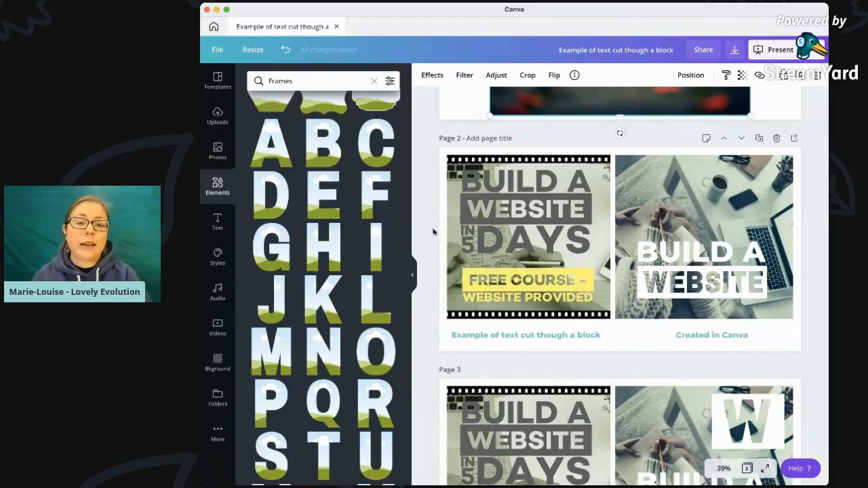
pyautogui.scroll(4, 649, 277)
pyautogui.scroll(2, 650, 277)
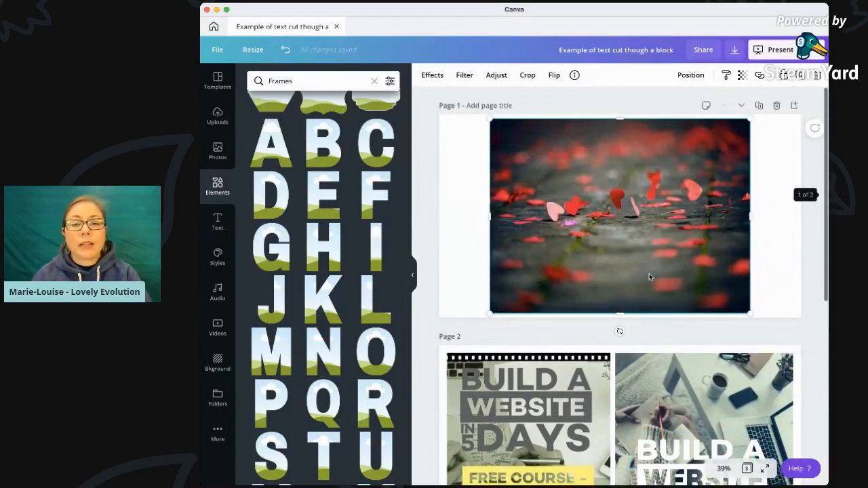
pyautogui.click(371, 292)
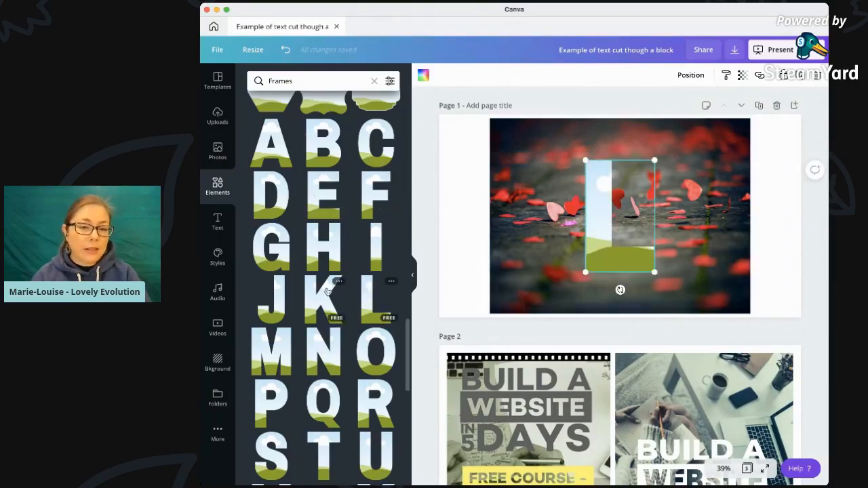
pyautogui.click(371, 359)
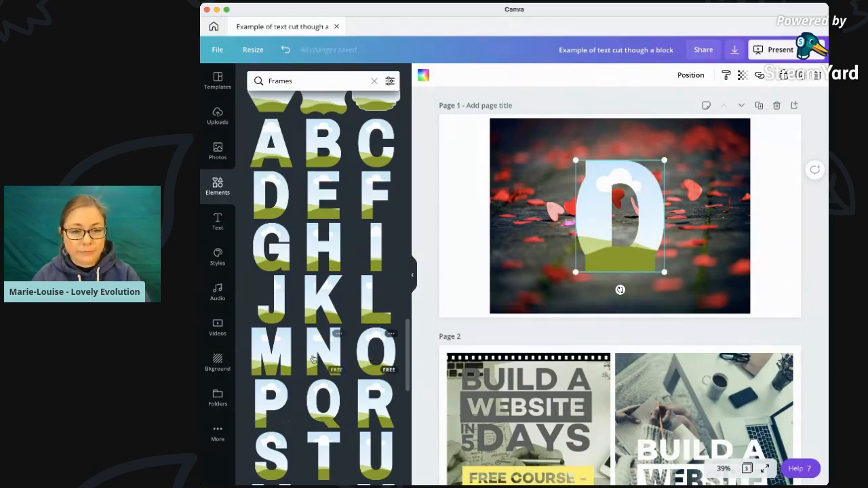
pyautogui.scroll(-5, 318, 352)
pyautogui.click(272, 334)
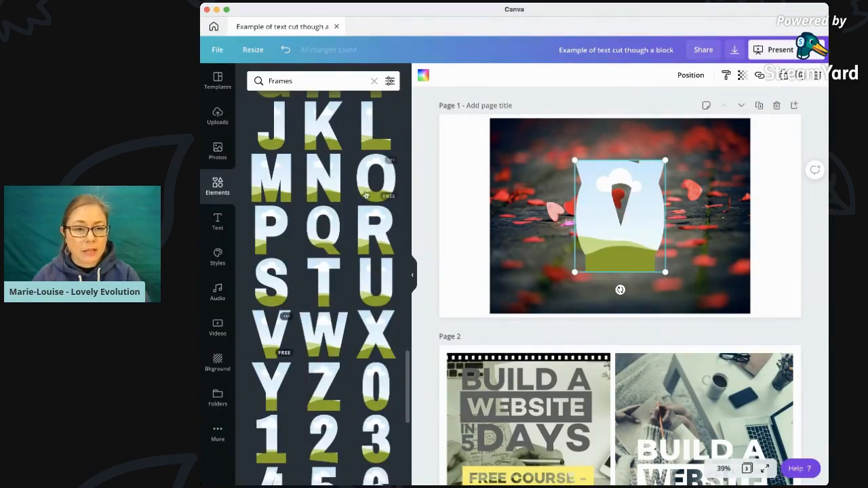
pyautogui.scroll(6, 322, 230)
pyautogui.click(322, 231)
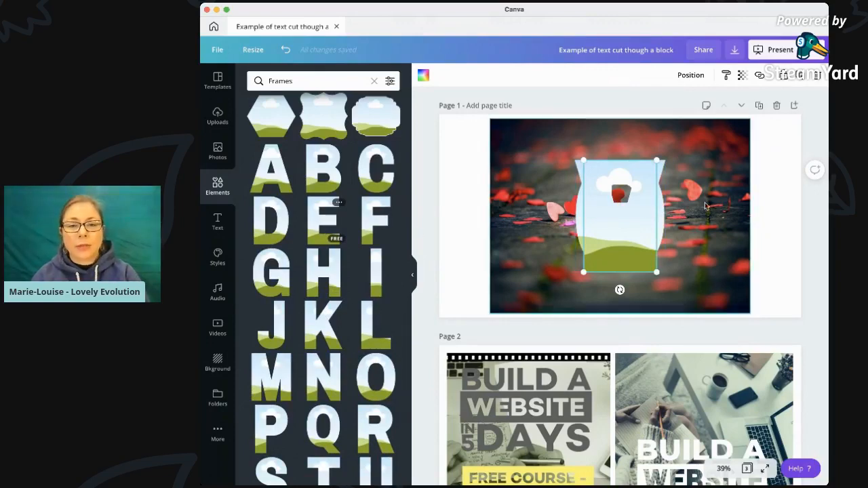
# Pull the stacked letter frames apart over the hearts photo, placing them in the order L, O, V, E
pyautogui.moveTo(620, 236); pyautogui.dragTo(713, 235)
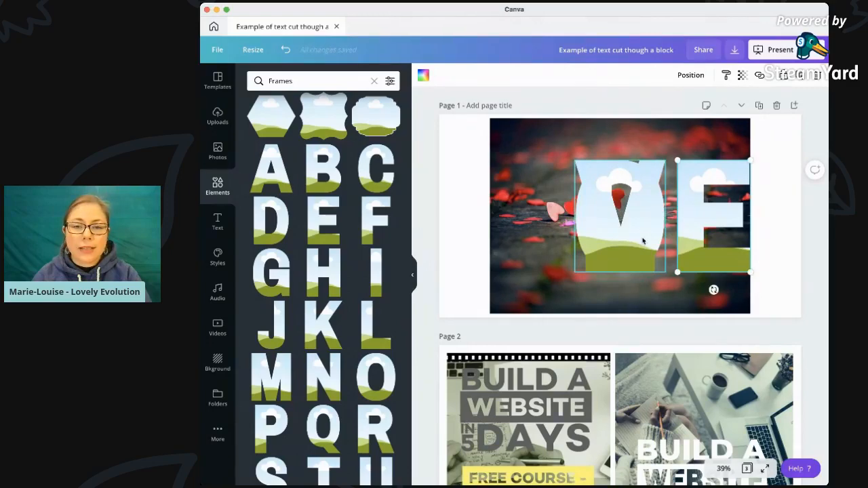
pyautogui.moveTo(643, 241); pyautogui.dragTo(690, 240)
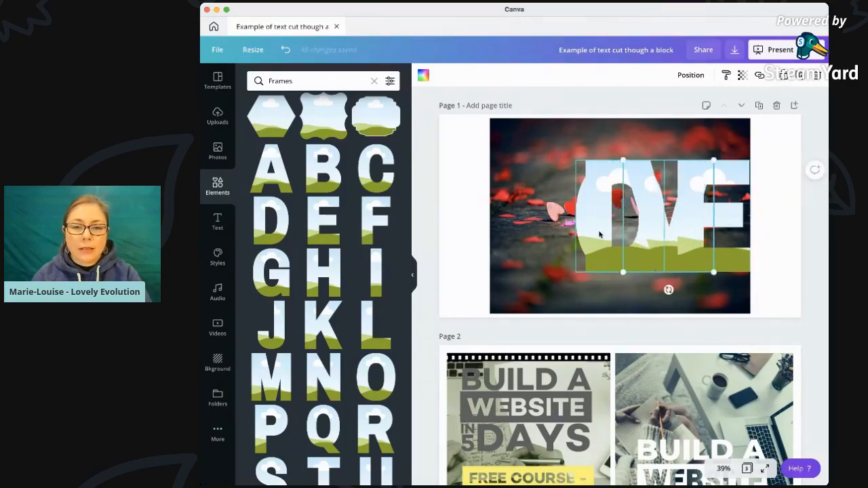
pyautogui.moveTo(599, 234); pyautogui.dragTo(650, 234)
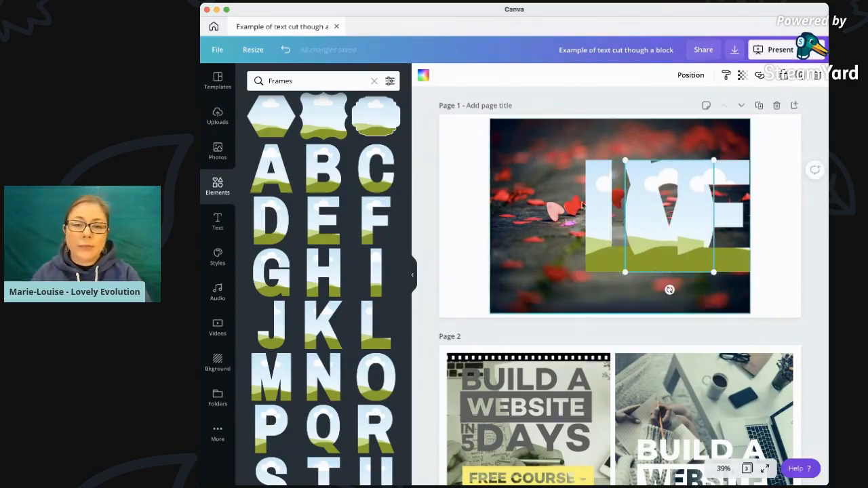
pyautogui.moveTo(591, 210); pyautogui.dragTo(557, 210)
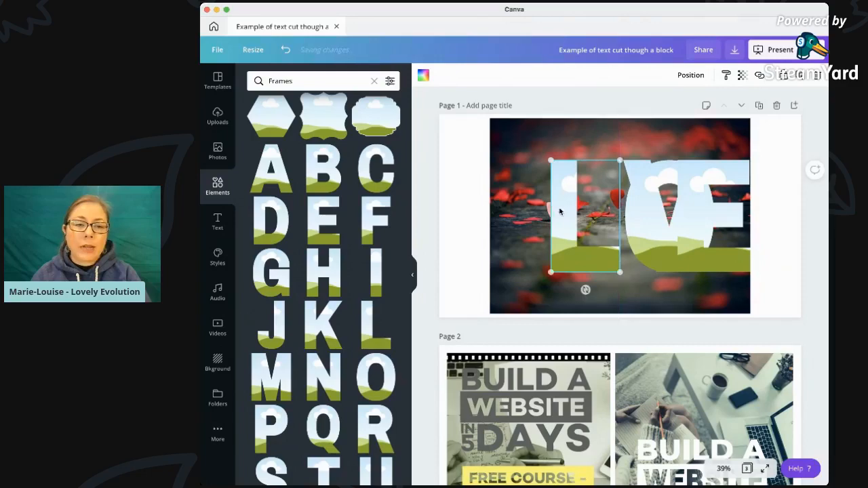
# Collapse the elements library and show the rulers around the design
pyautogui.click(414, 278)
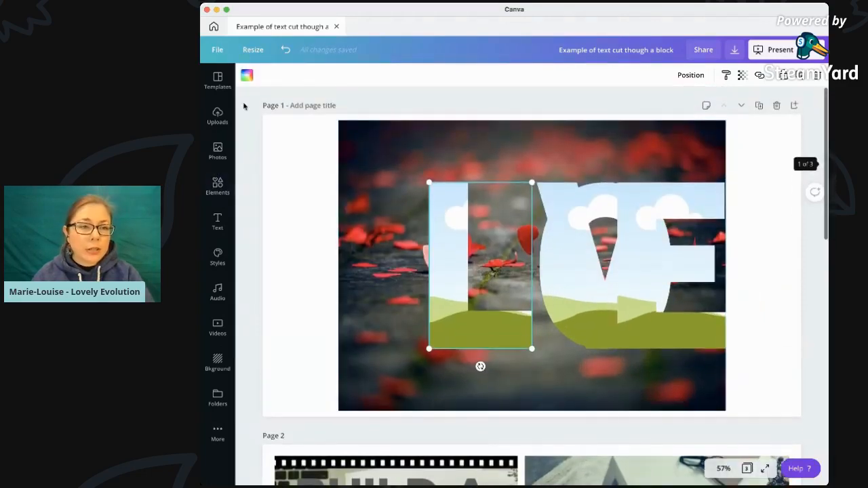
pyautogui.click(217, 50)
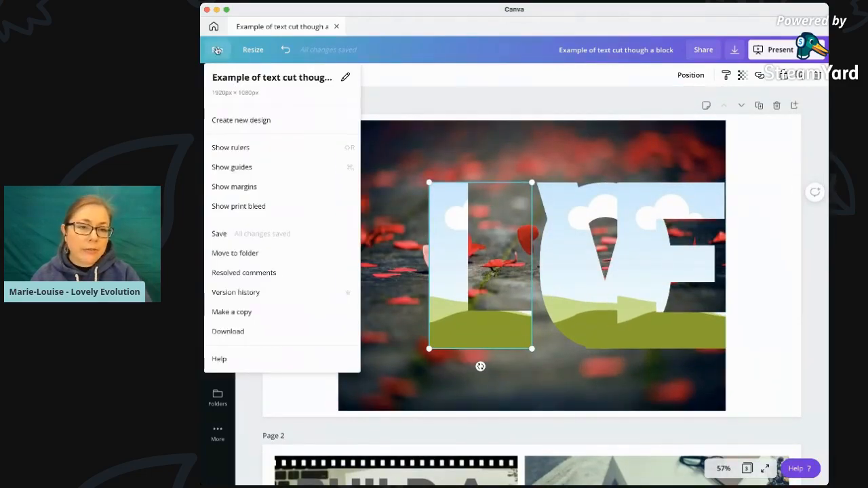
pyautogui.click(239, 149)
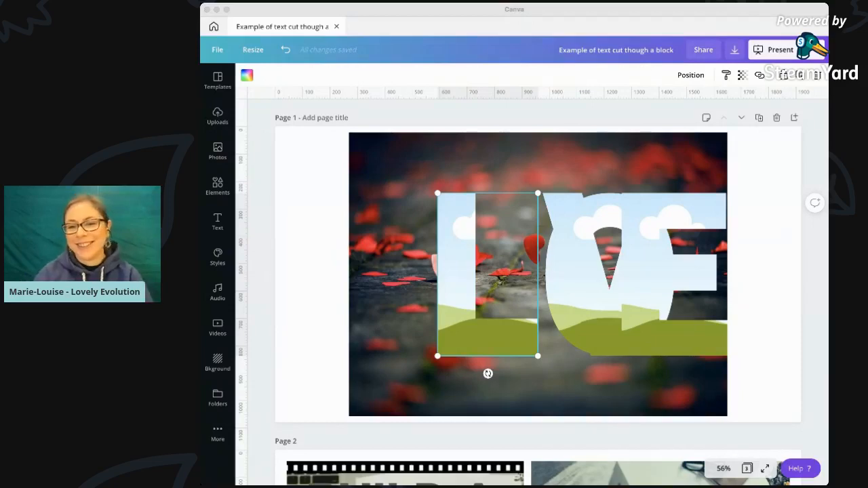
pyautogui.click(277, 203)
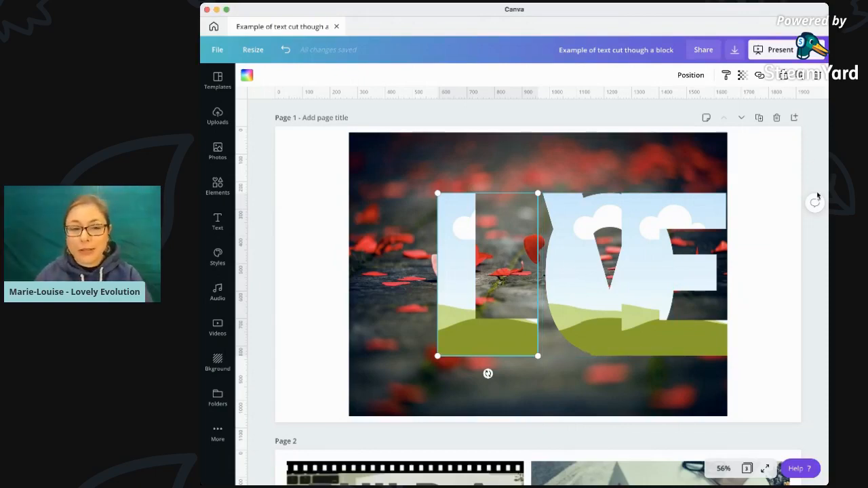
# Shift the L, O and V frames left so the four letters spell LOVE across the photo's width
pyautogui.moveTo(459, 272); pyautogui.dragTo(384, 274)
pyautogui.click(563, 272)
pyautogui.moveTo(560, 274); pyautogui.dragTo(468, 273)
pyautogui.moveTo(592, 241); pyautogui.dragTo(509, 233)
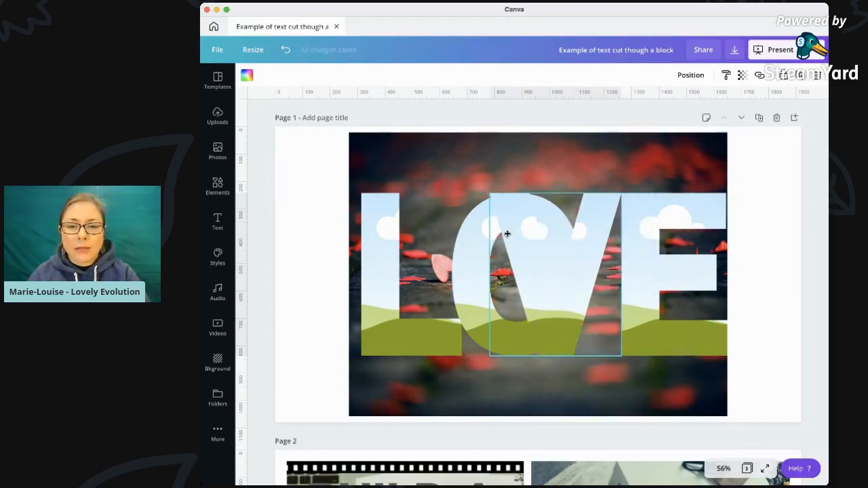
# Shrink all four letter frames together to slightly over half size and move them near the middle of the hearts photo
pyautogui.click(376, 258)
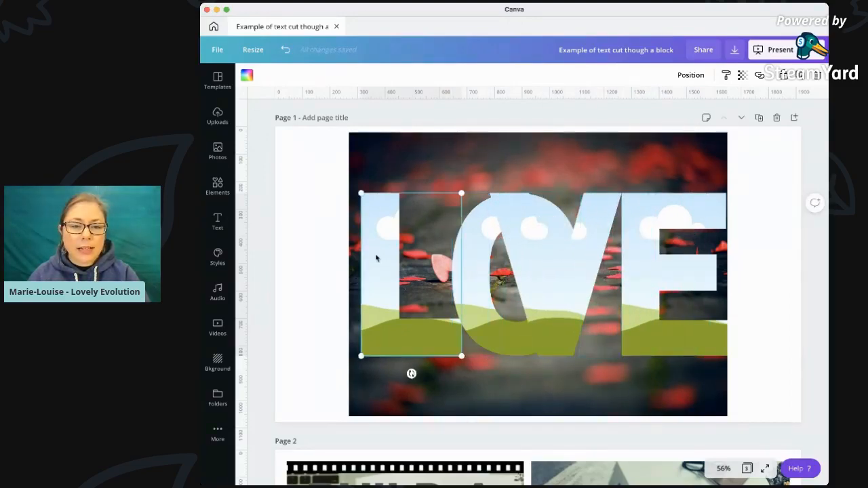
pyautogui.keyDown('shift'); pyautogui.click(468, 271); pyautogui.keyUp('shift')
pyautogui.keyDown('shift'); pyautogui.click(546, 267); pyautogui.keyUp('shift')
pyautogui.keyDown('shift'); pyautogui.click(651, 265); pyautogui.keyUp('shift')
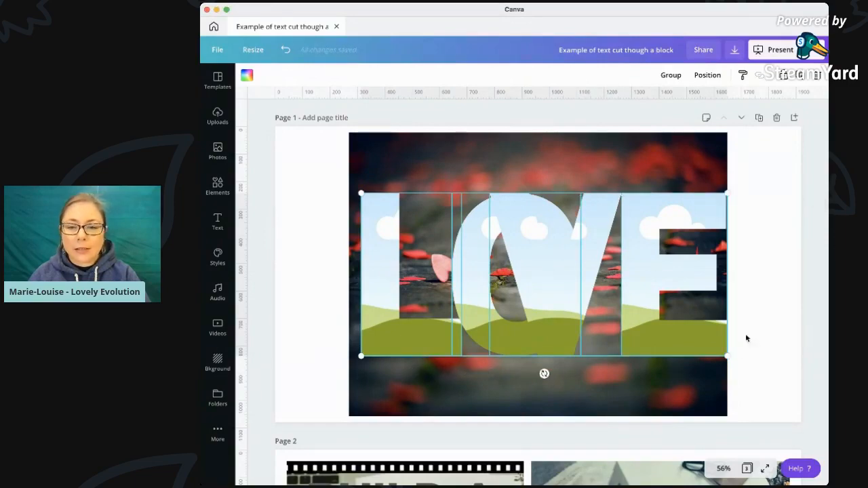
pyautogui.moveTo(726, 358); pyautogui.dragTo(562, 287)
pyautogui.moveTo(536, 252); pyautogui.dragTo(597, 272)
pyautogui.click(752, 285)
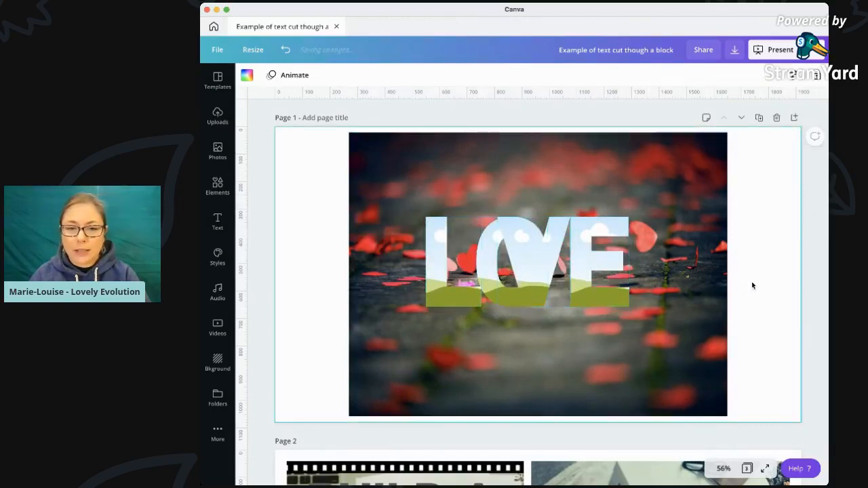
# Even out the spacing of the L, O, V and E frames with Tidy up
pyautogui.click(592, 279)
pyautogui.keyDown('shift'); pyautogui.click(545, 252); pyautogui.keyUp('shift')
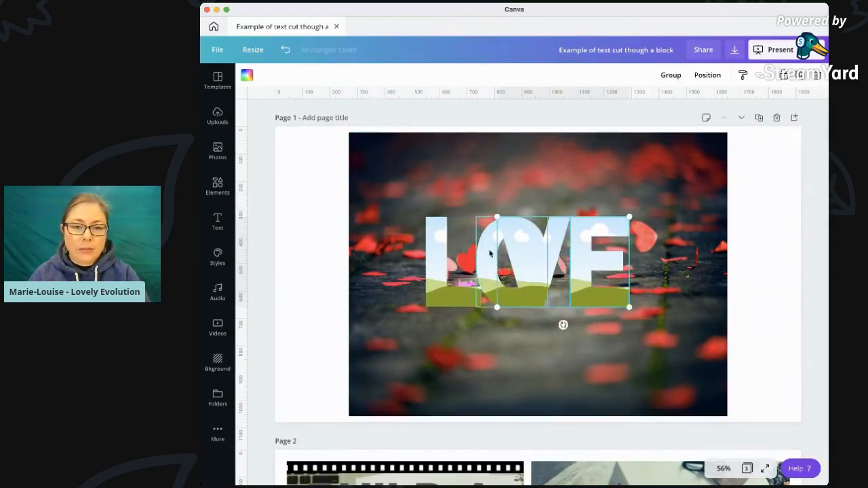
pyautogui.keyDown('shift'); pyautogui.click(491, 253); pyautogui.keyUp('shift')
pyautogui.keyDown('shift'); pyautogui.click(467, 255); pyautogui.keyUp('shift')
pyautogui.click(707, 74)
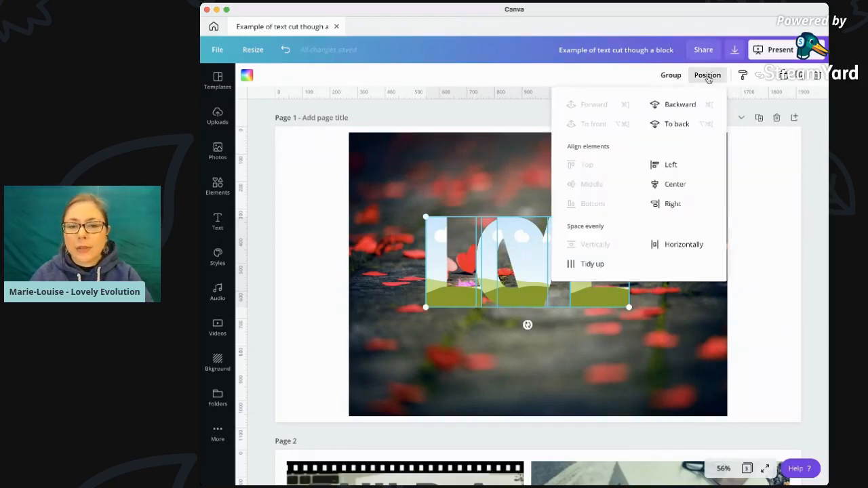
pyautogui.click(601, 266)
pyautogui.click(769, 265)
pyautogui.click(771, 270)
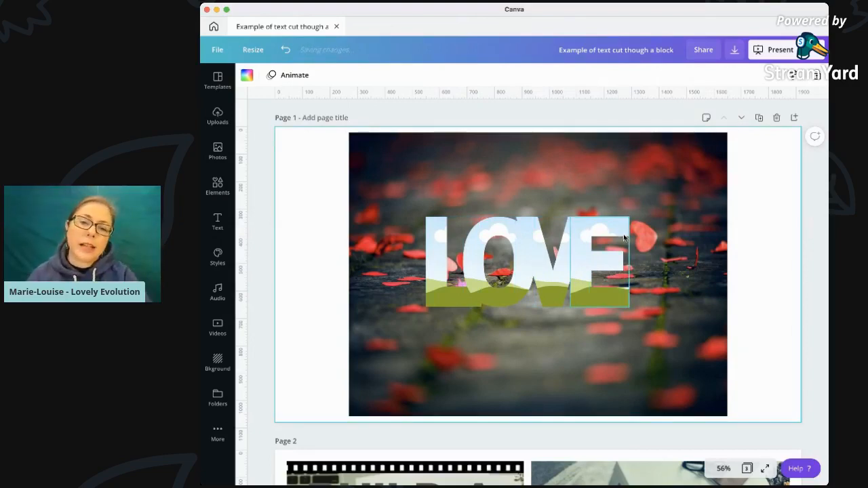
# Separate the overlapping letters by moving the E and V frames right and the L frame left, leaving small gaps
pyautogui.click(628, 261)
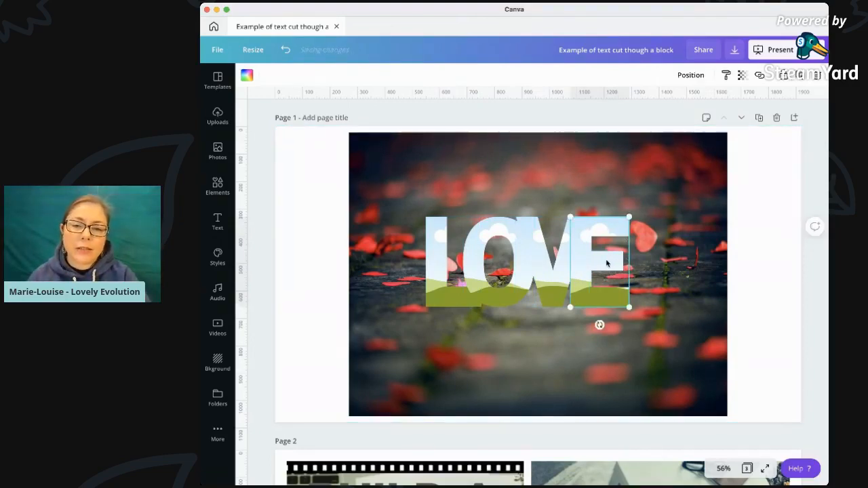
pyautogui.moveTo(627, 261); pyautogui.dragTo(673, 262)
pyautogui.moveTo(570, 271); pyautogui.dragTo(592, 271)
pyautogui.moveTo(437, 271); pyautogui.dragTo(414, 271)
pyautogui.click(282, 203)
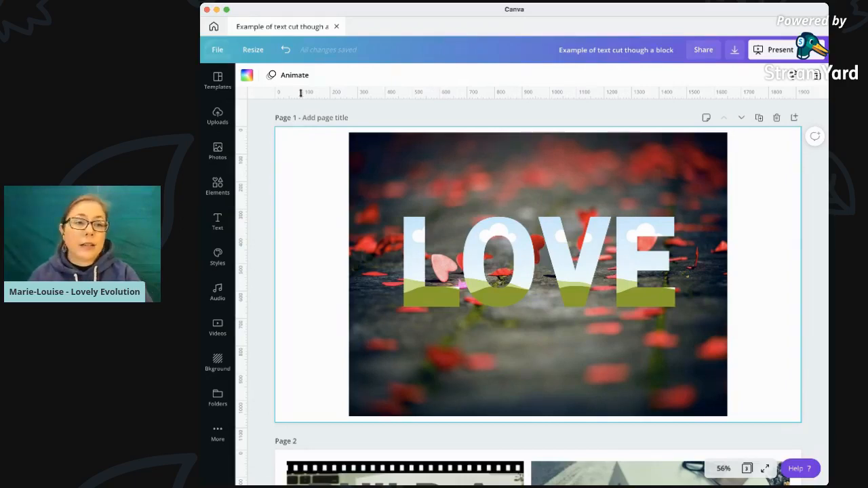
# Show the guides and move the lower horizontal guide up to the top edge of the LOVE letters
pyautogui.click(217, 50)
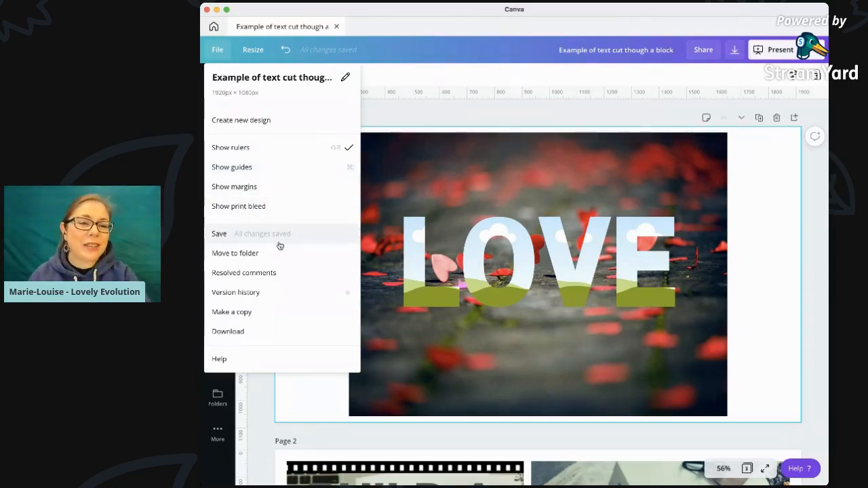
pyautogui.click(230, 167)
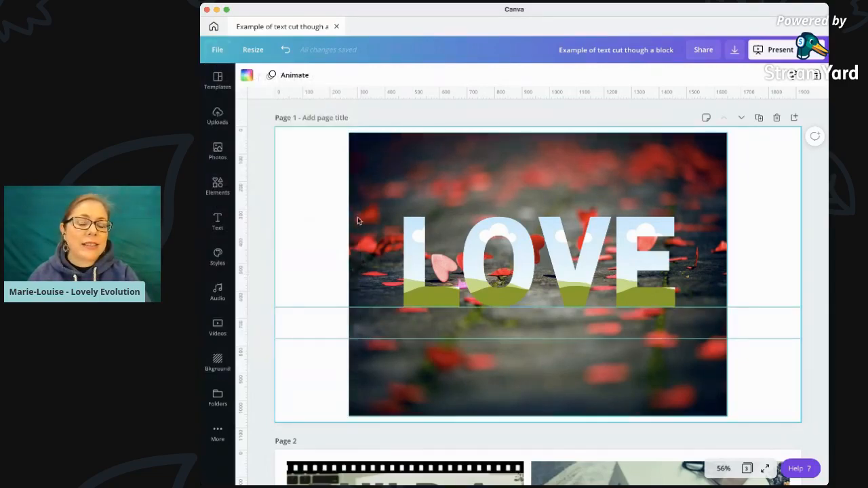
pyautogui.moveTo(765, 337); pyautogui.dragTo(765, 338)
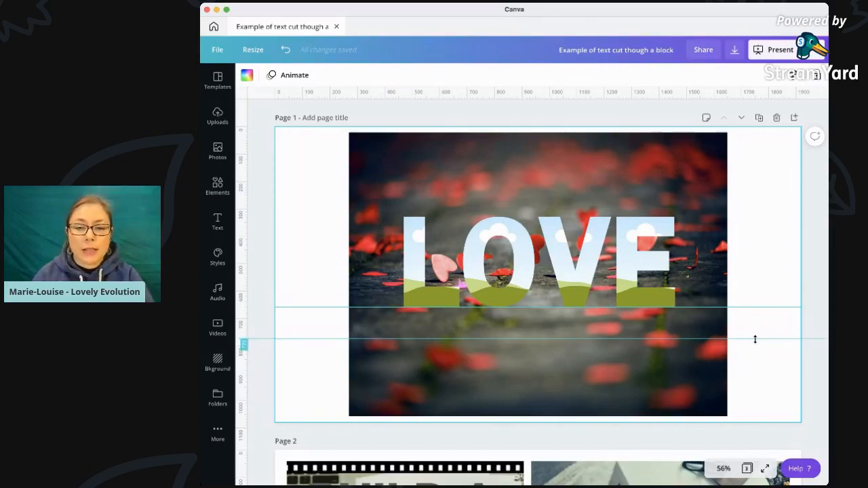
pyautogui.moveTo(755, 339); pyautogui.dragTo(744, 217)
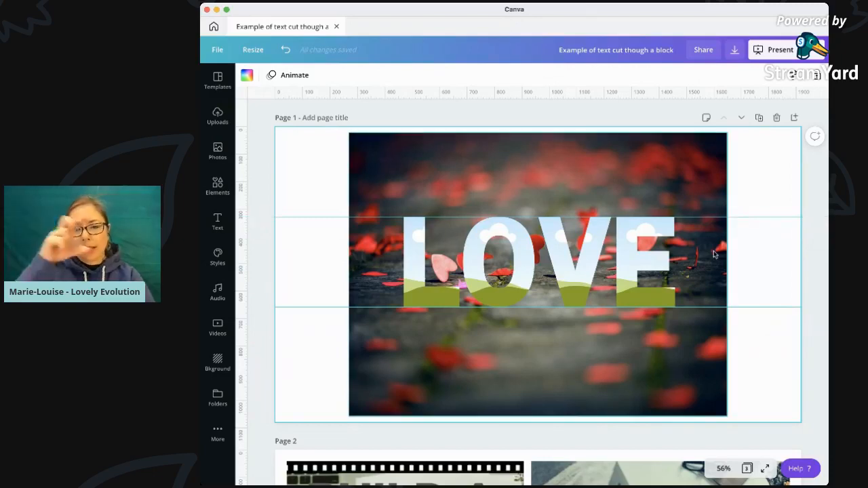
pyautogui.click(638, 254)
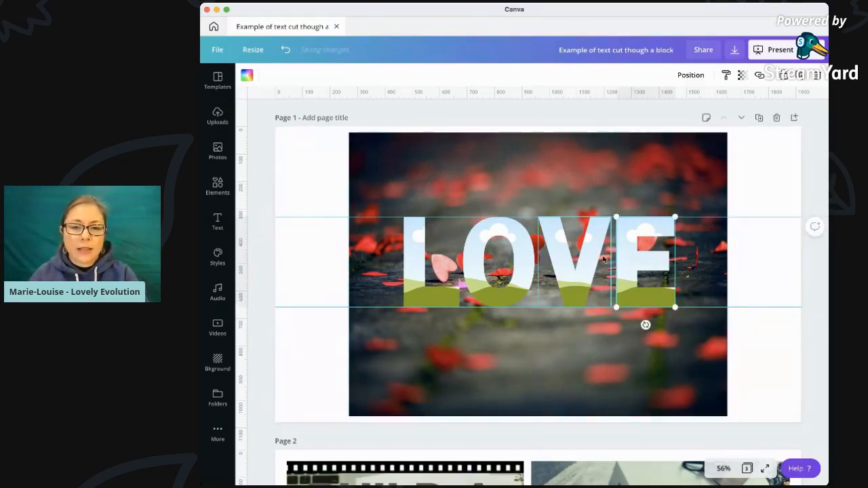
pyautogui.keyDown('shift'); pyautogui.click(605, 260); pyautogui.keyUp('shift')
pyautogui.keyDown('shift'); pyautogui.click(508, 270); pyautogui.keyUp('shift')
pyautogui.keyDown('shift'); pyautogui.click(417, 275); pyautogui.keyUp('shift')
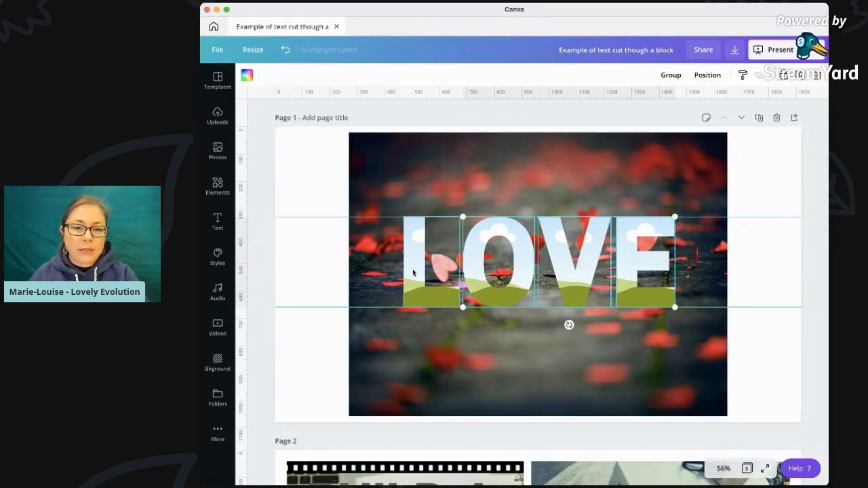
pyautogui.click(708, 79)
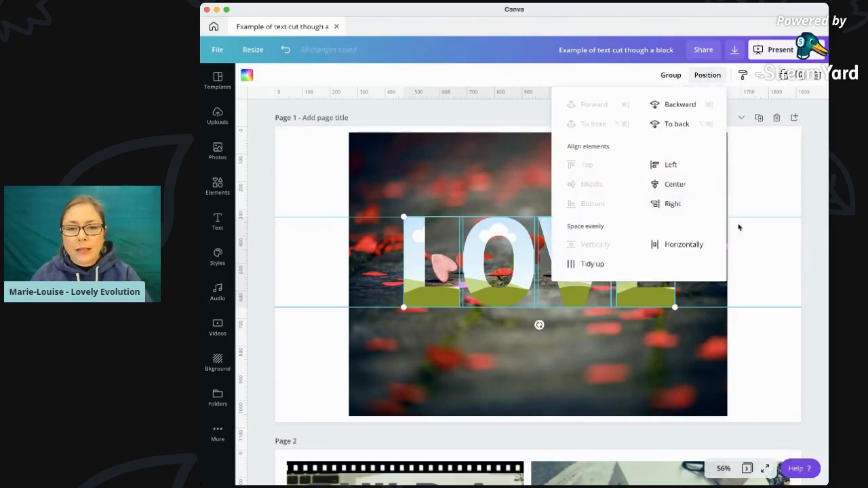
pyautogui.click(764, 188)
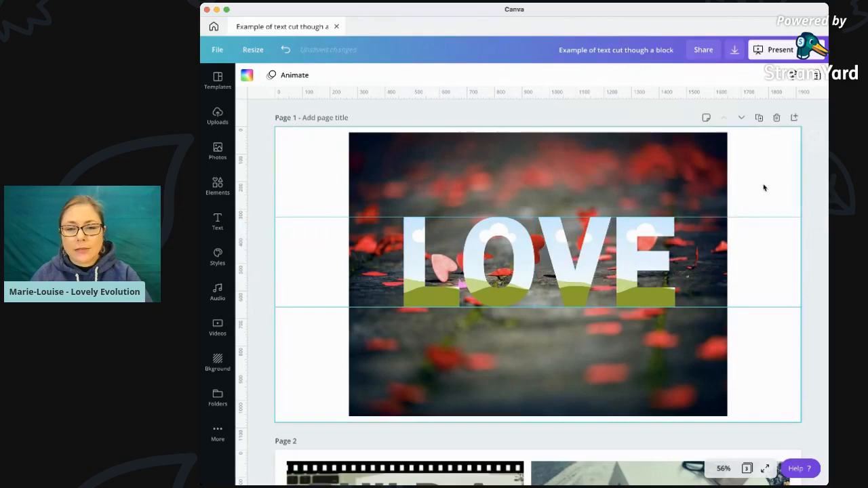
# Move the four LOVE letter frames together slightly down to the vertical middle of page 1
pyautogui.click(639, 265)
pyautogui.keyDown('shift'); pyautogui.click(570, 271); pyautogui.keyUp('shift')
pyautogui.keyDown('shift'); pyautogui.click(513, 271); pyautogui.keyUp('shift')
pyautogui.keyDown('shift'); pyautogui.click(424, 270); pyautogui.keyUp('shift')
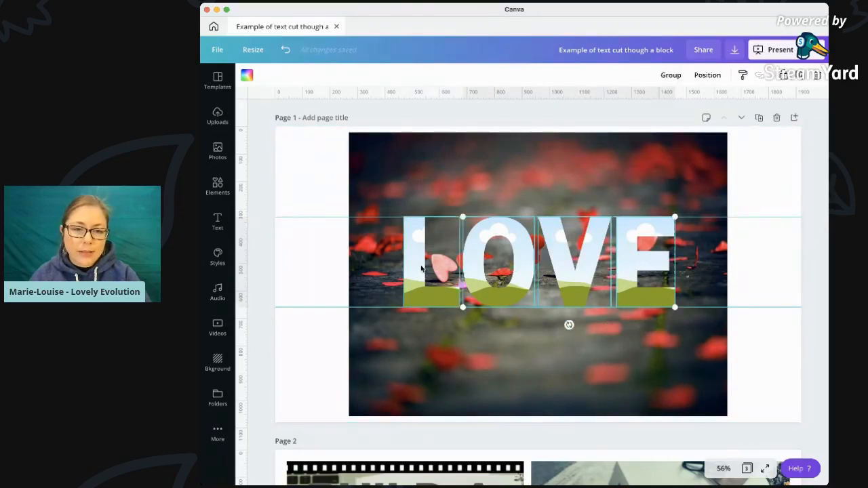
pyautogui.moveTo(570, 269); pyautogui.dragTo(571, 279)
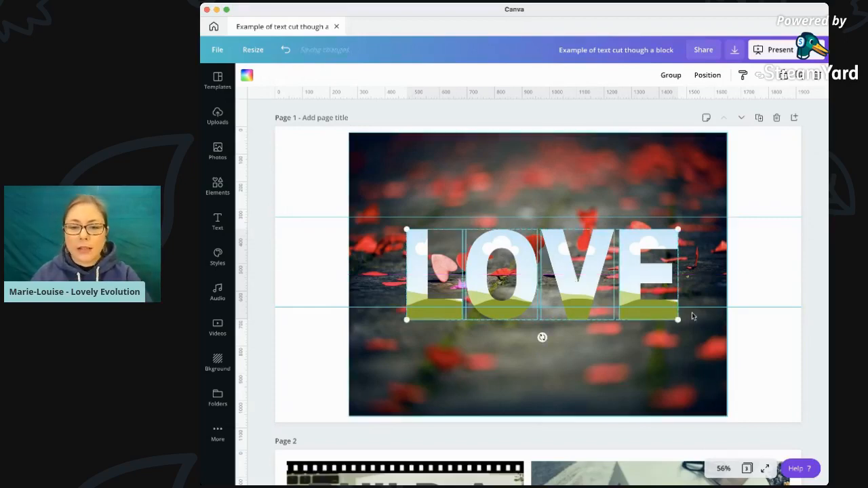
# Realign the two horizontal guides with the bottom and top edges of the moved LOVE letters
pyautogui.moveTo(761, 306); pyautogui.dragTo(762, 319)
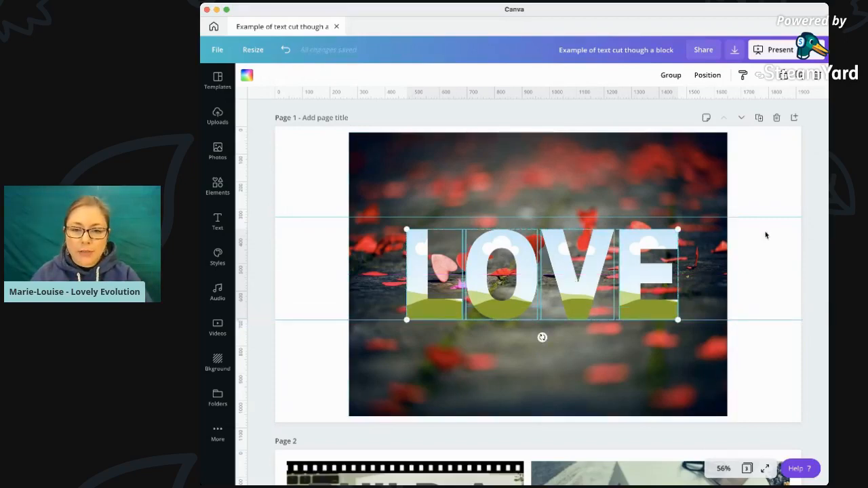
pyautogui.moveTo(758, 216); pyautogui.dragTo(758, 229)
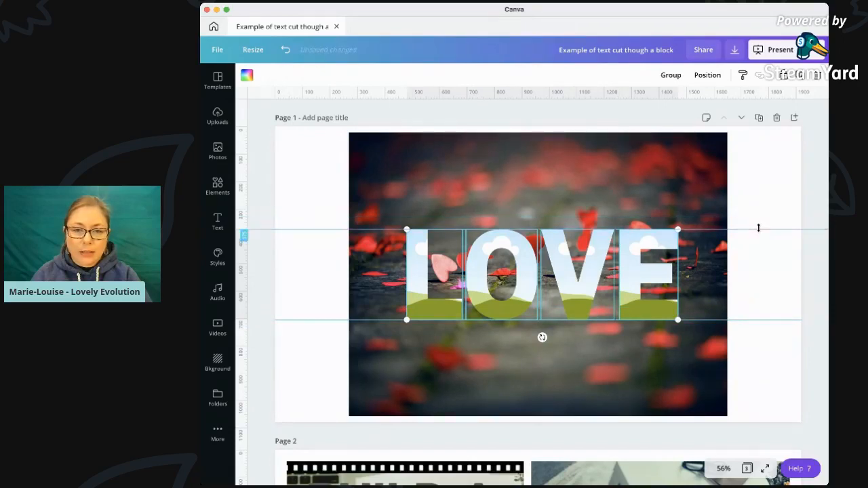
pyautogui.click(769, 265)
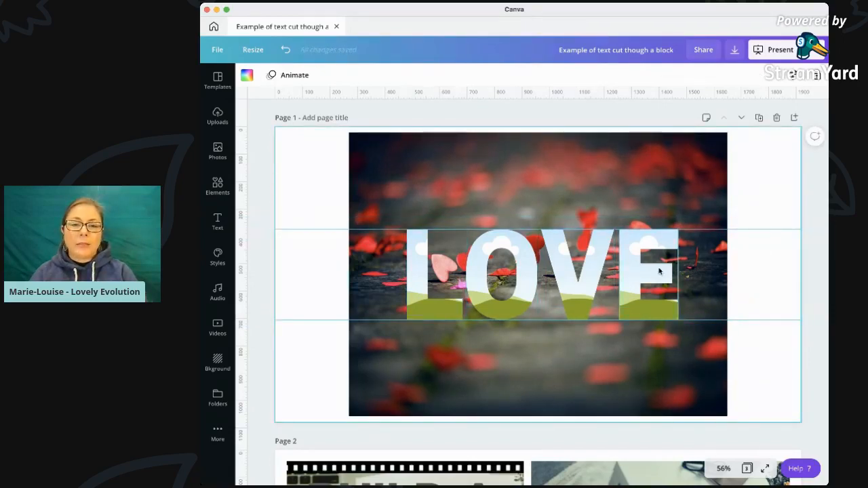
# Nudge the V frame six small increments left, closer to the O
pyautogui.click(573, 280)
pyautogui.press('Left')
pyautogui.press('Left')
pyautogui.press('Left')
pyautogui.press('Left')
pyautogui.press('Left')
pyautogui.press('Left')
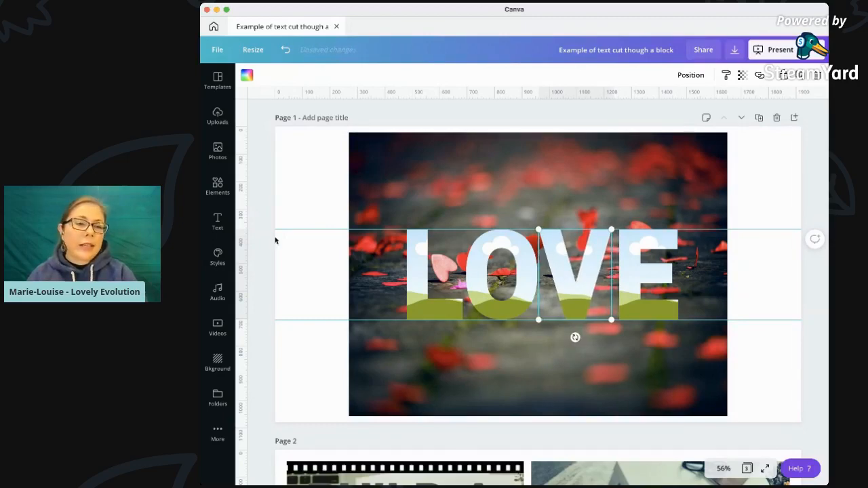
pyautogui.click(292, 202)
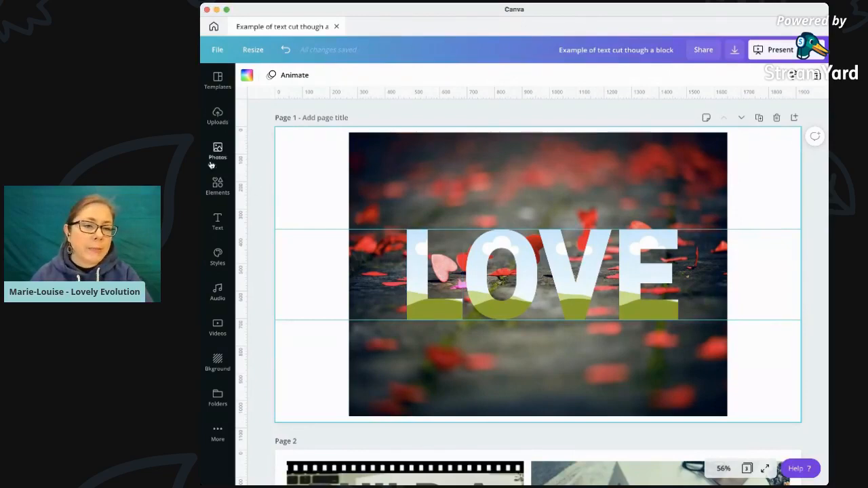
# Search the elements library for "heart"
pyautogui.click(218, 185)
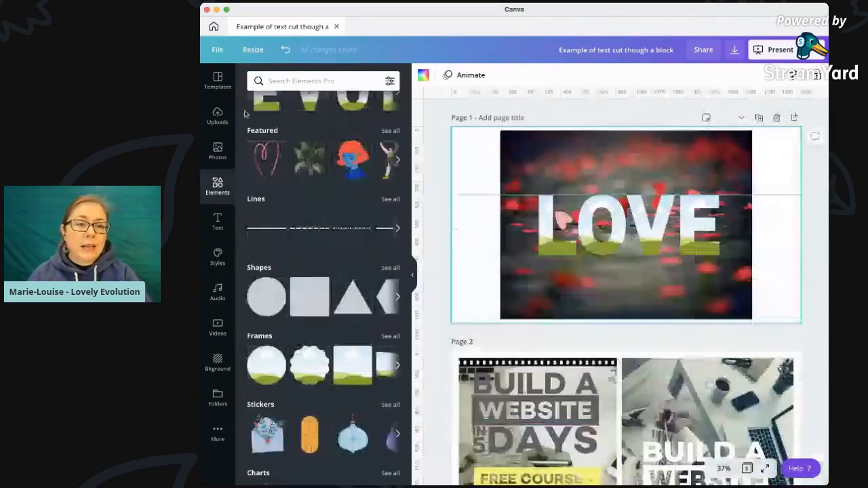
pyautogui.click(290, 79)
pyautogui.write('heart')
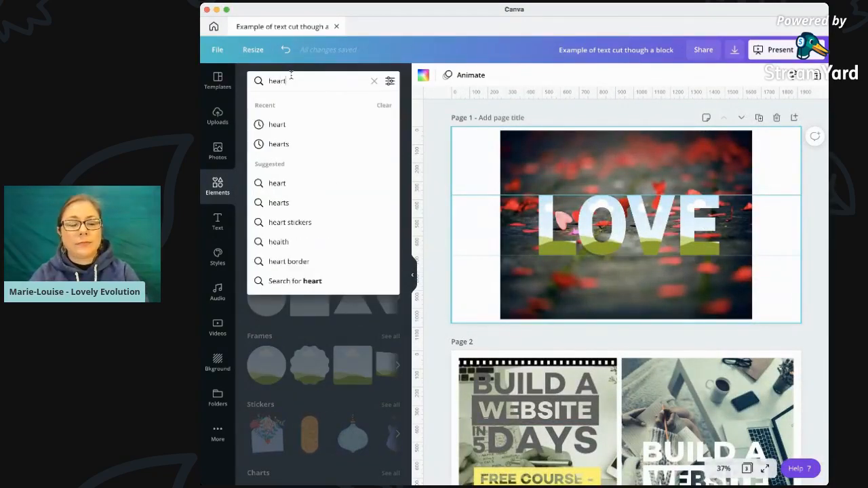
pyautogui.press('Return')
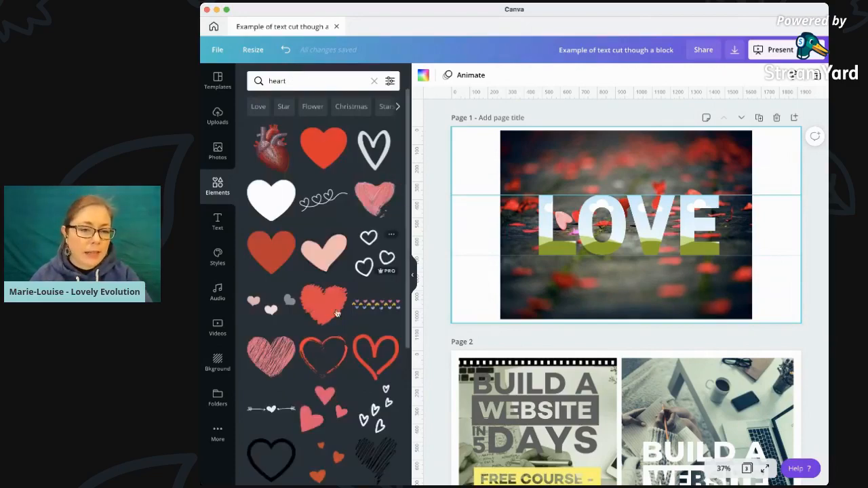
# Browse the heart graphics in the elements library, and refine the search to "two hearts"
pyautogui.scroll(-3, 331, 345)
pyautogui.scroll(-3, 331, 344)
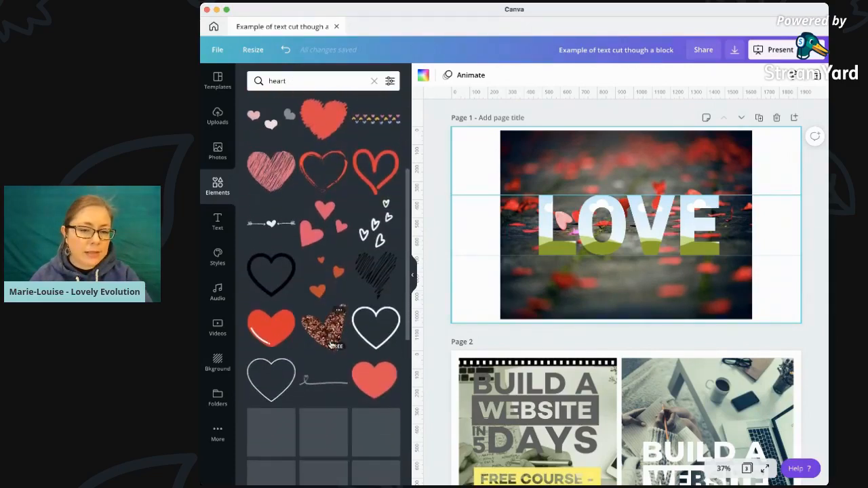
pyautogui.scroll(4, 331, 344)
pyautogui.scroll(2, 331, 345)
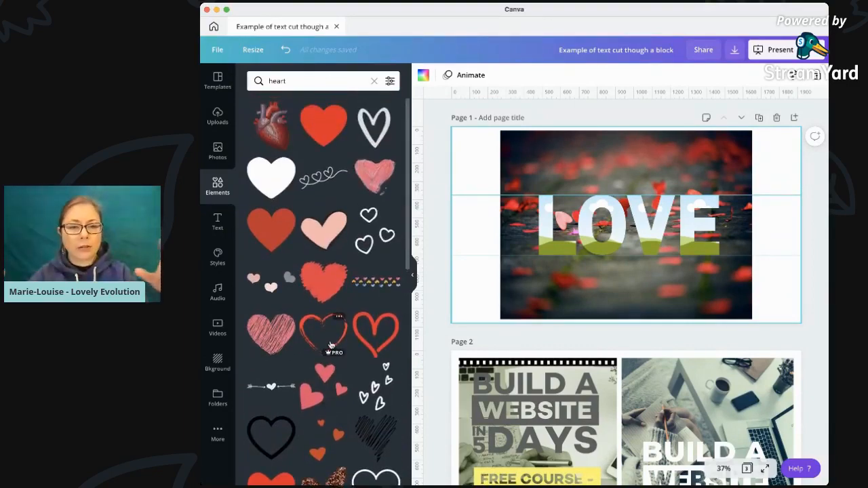
pyautogui.scroll(-10, 325, 349)
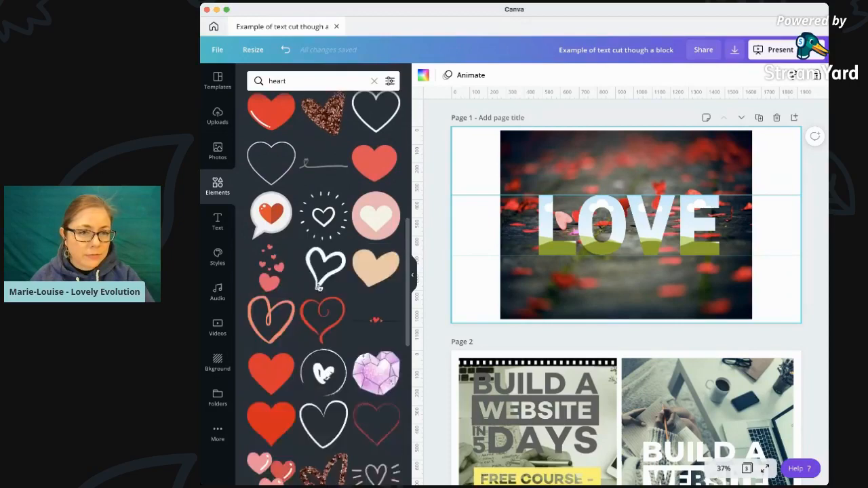
pyautogui.click(267, 81)
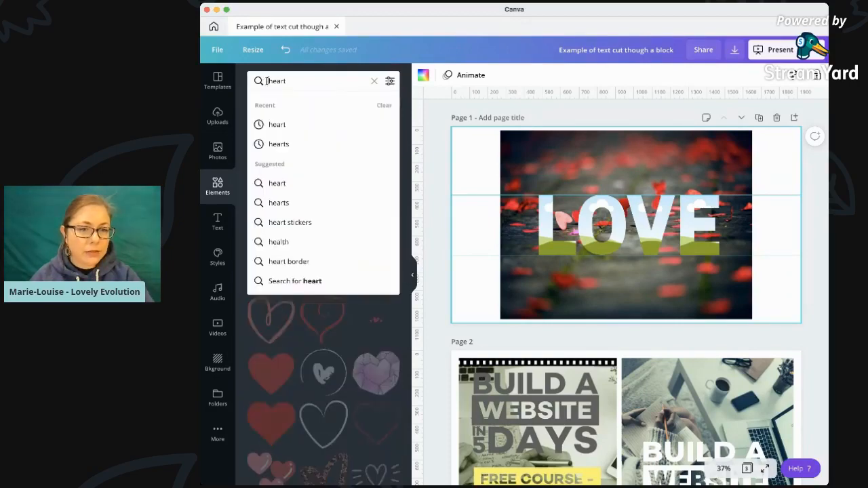
pyautogui.write('two')
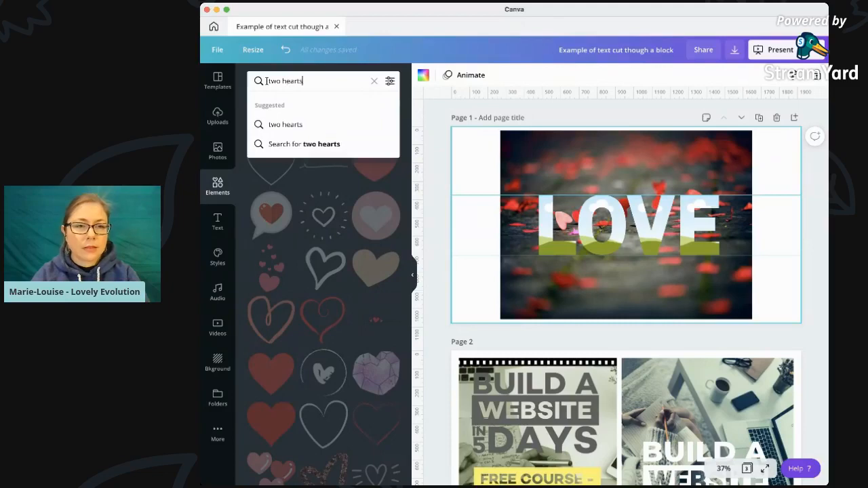
pyautogui.press('Return')
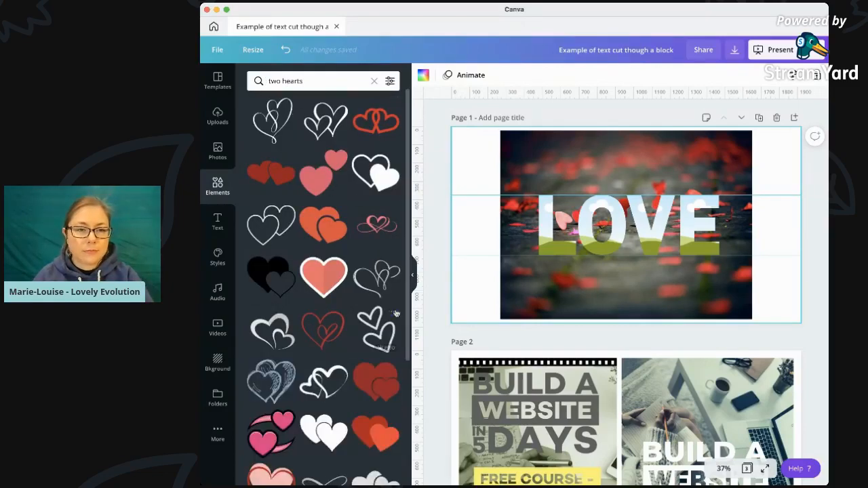
# Add the overlapping dark-red and orange two-hearts graphic to page 1, place it over the V and E, and enlarge it
pyautogui.scroll(-2, 357, 315)
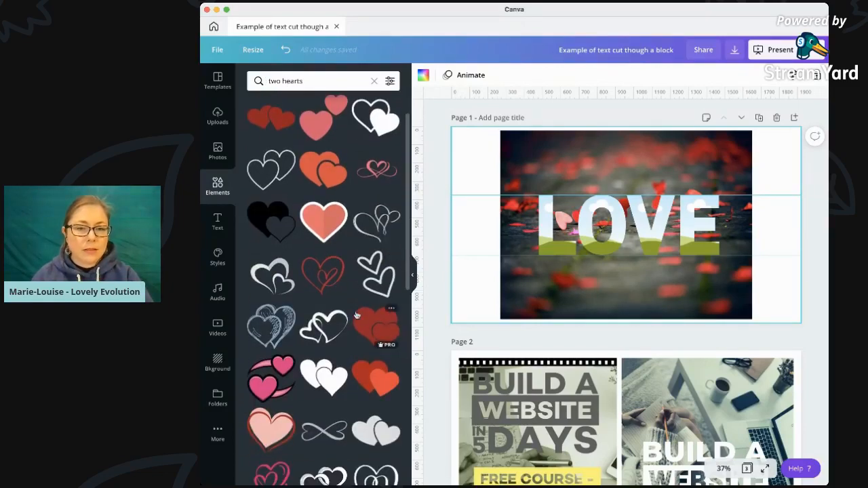
pyautogui.click(375, 379)
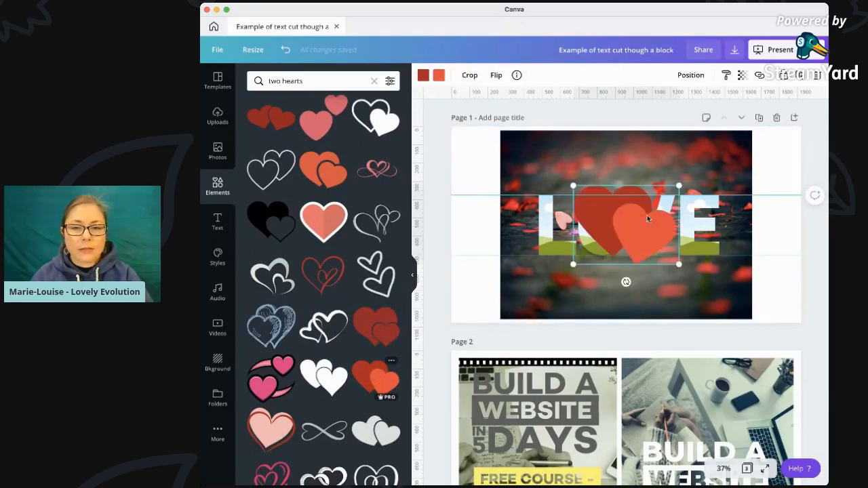
pyautogui.moveTo(647, 218); pyautogui.dragTo(709, 217)
pyautogui.moveTo(709, 222); pyautogui.dragTo(706, 219)
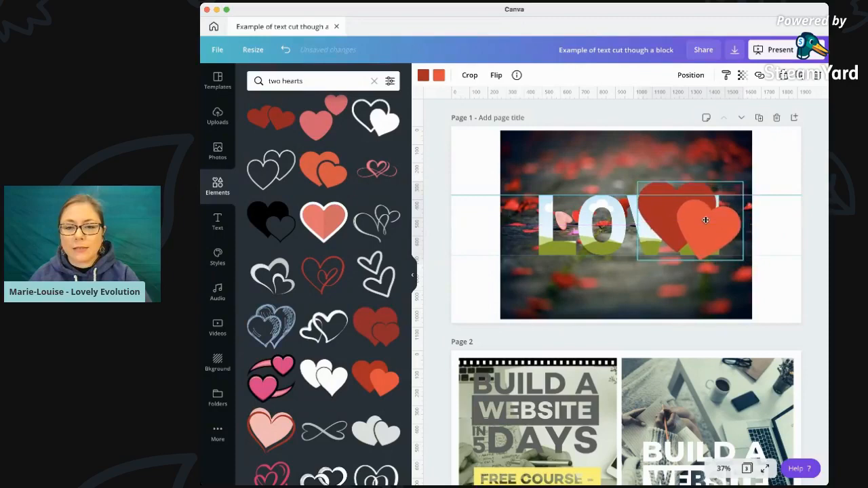
pyautogui.moveTo(638, 181); pyautogui.dragTo(601, 156)
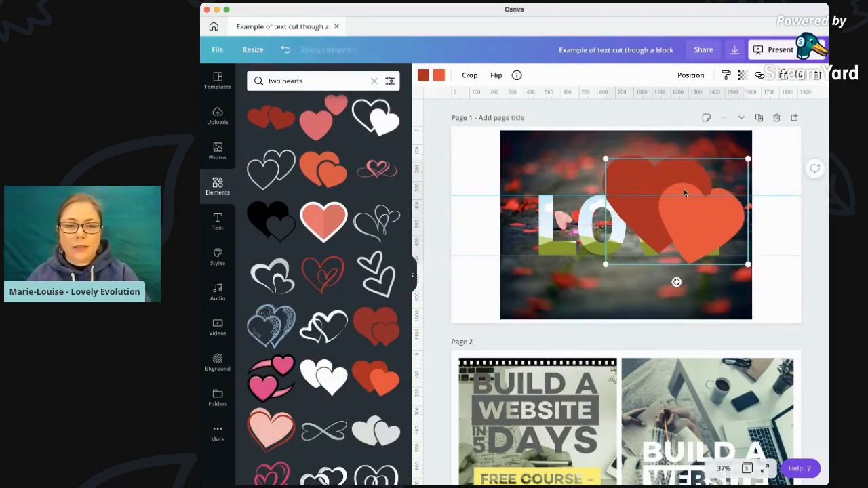
# Duplicate the two-hearts graphic over the left letters, flip the copy horizontally, and enlarge it
pyautogui.moveTo(653, 183); pyautogui.dragTo(579, 206)
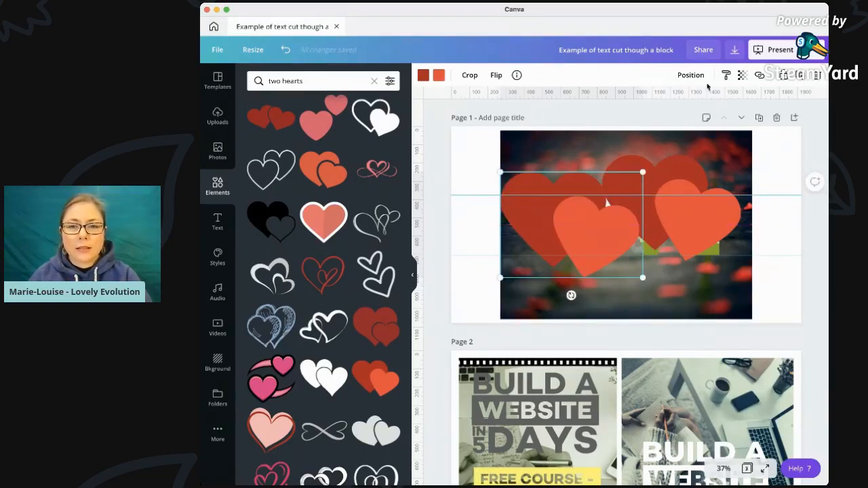
pyautogui.click(496, 76)
pyautogui.click(524, 102)
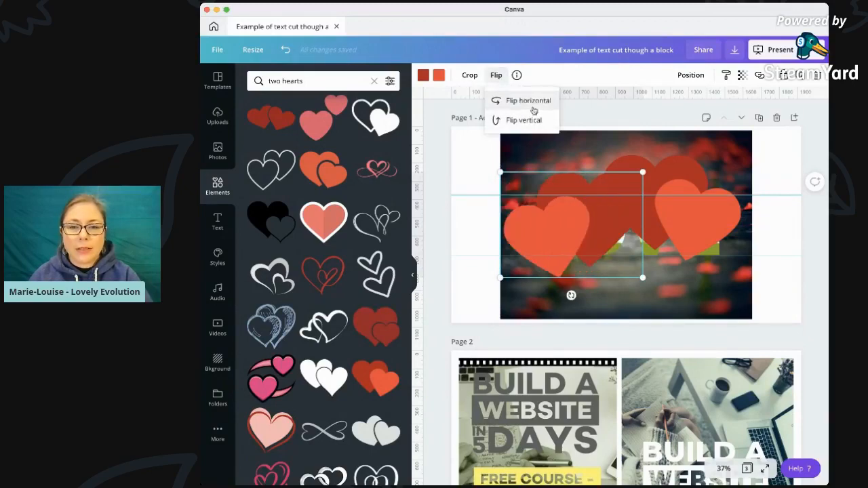
pyautogui.moveTo(597, 217)
pyautogui.mouseDown()
pyautogui.moveTo(605, 225)
pyautogui.moveTo(581, 217)
pyautogui.mouseUp()
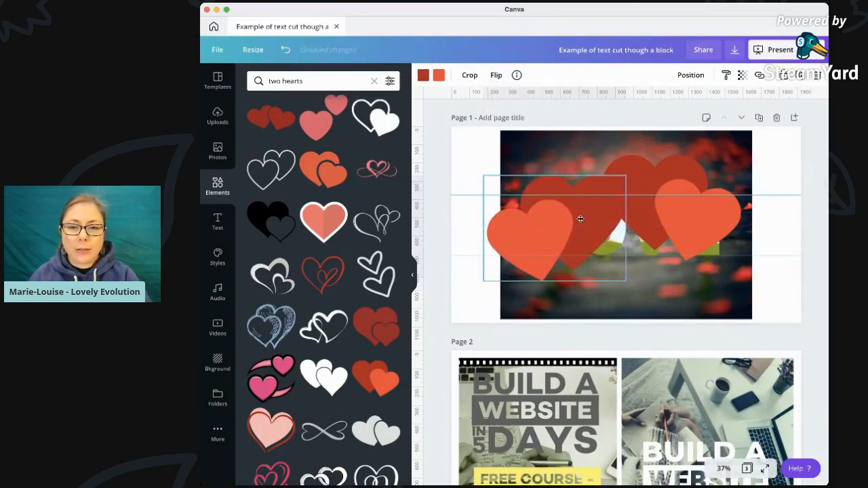
pyautogui.moveTo(623, 279); pyautogui.dragTo(654, 296)
# Enlarge the right two-hearts graphic to about the size of the left one and move it slightly down
pyautogui.click(710, 215)
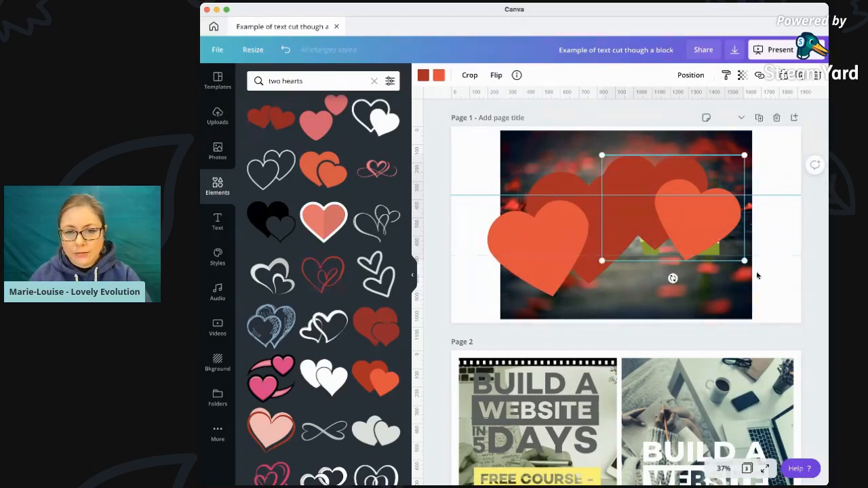
pyautogui.moveTo(744, 262); pyautogui.dragTo(772, 279)
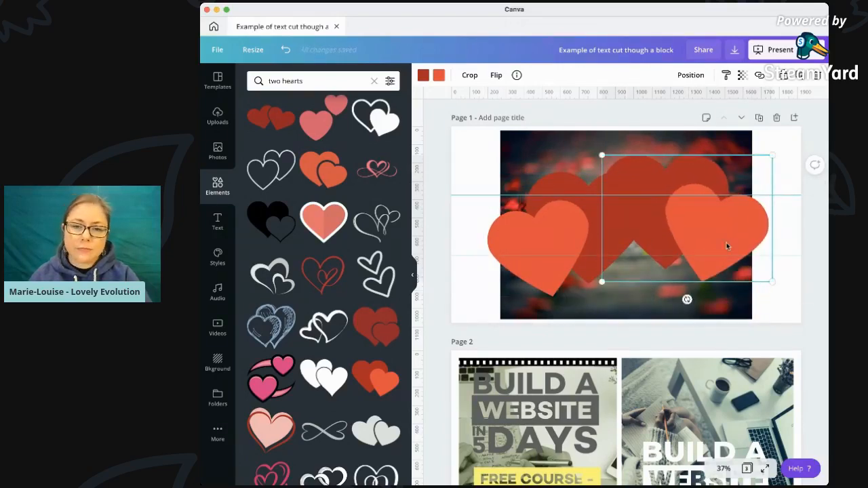
pyautogui.moveTo(726, 240); pyautogui.dragTo(724, 250)
# Rotate the left hearts graphic clockwise and the right one counterclockwise so their orange hearts stand upright
pyautogui.click(556, 229)
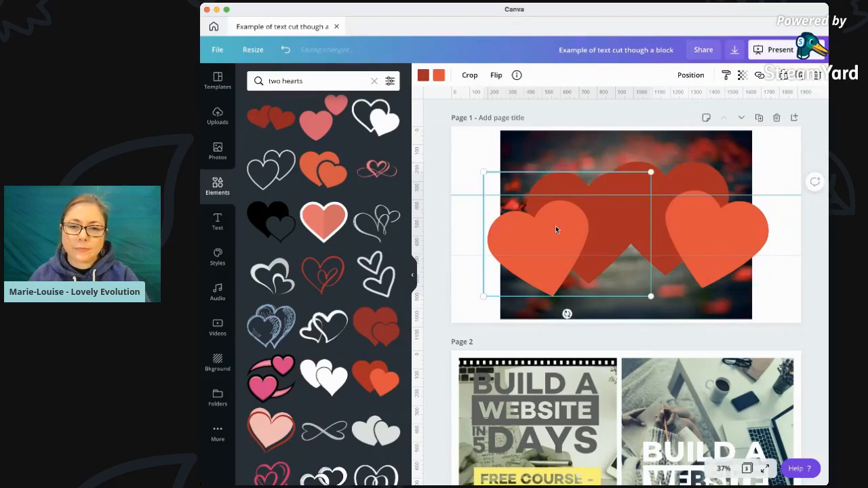
pyautogui.moveTo(566, 313); pyautogui.dragTo(548, 312)
pyautogui.hotkey('ctrl', 'z')
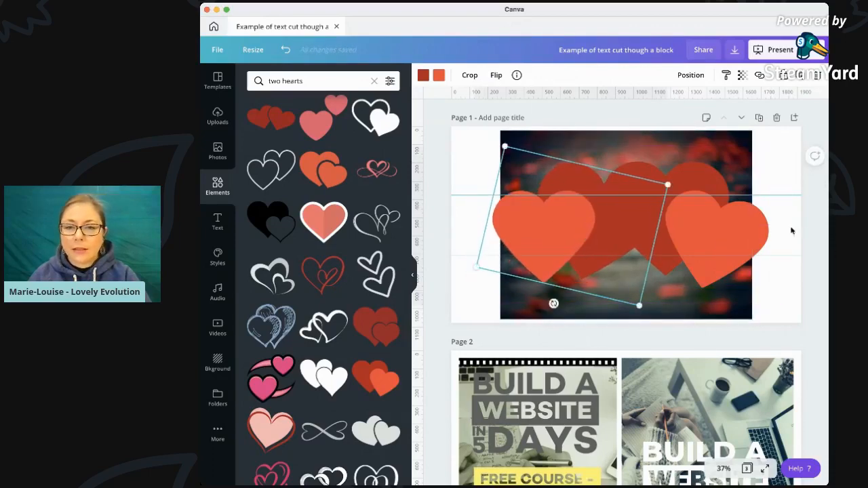
pyautogui.click(750, 232)
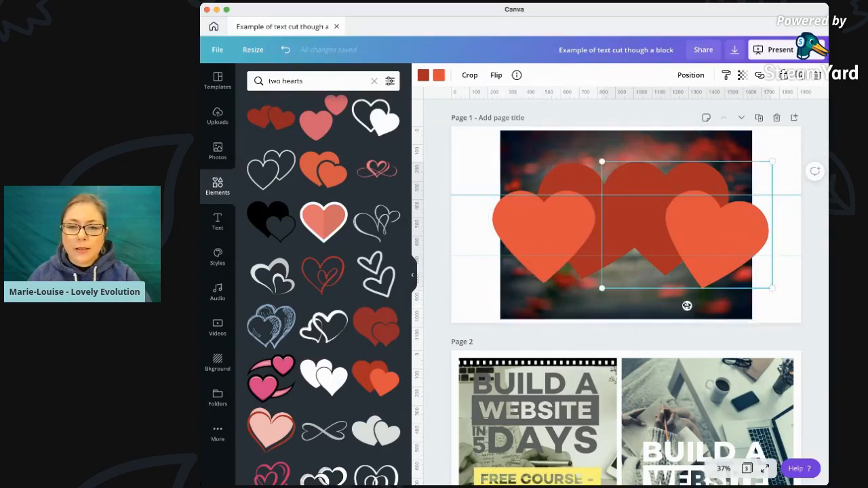
pyautogui.moveTo(687, 306); pyautogui.dragTo(714, 303)
# Flip the left hearts graphic horizontally and rotate it counterclockwise until its orange heart stands upright
pyautogui.click(532, 229)
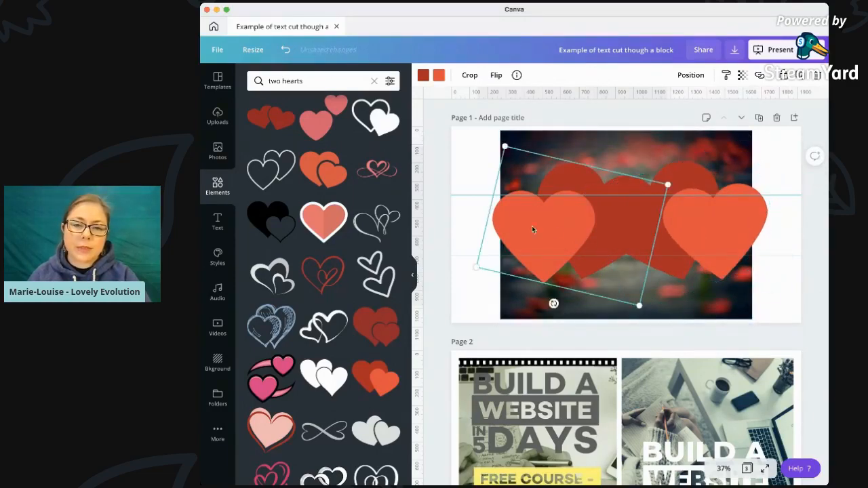
pyautogui.click(497, 75)
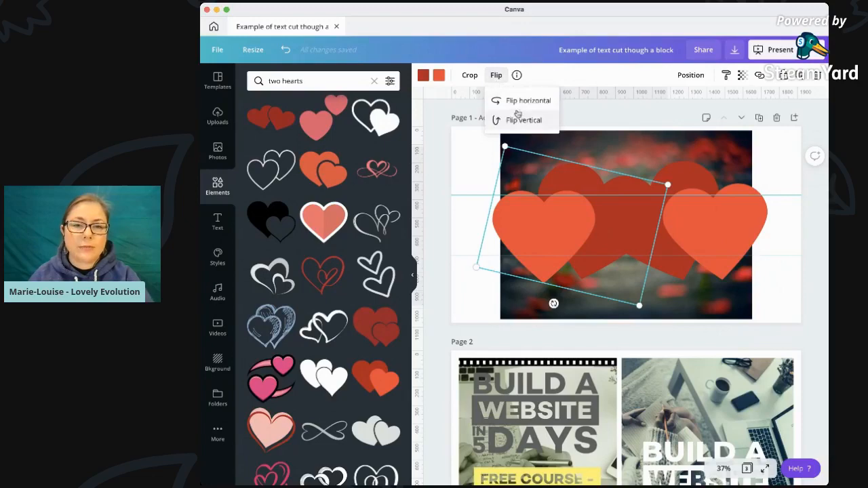
pyautogui.click(519, 100)
pyautogui.moveTo(553, 303); pyautogui.dragTo(590, 303)
# Shrink both hearts graphics together and centre them over the LOVE letters within the photo
pyautogui.keyDown('shift'); pyautogui.click(750, 254); pyautogui.keyUp('shift')
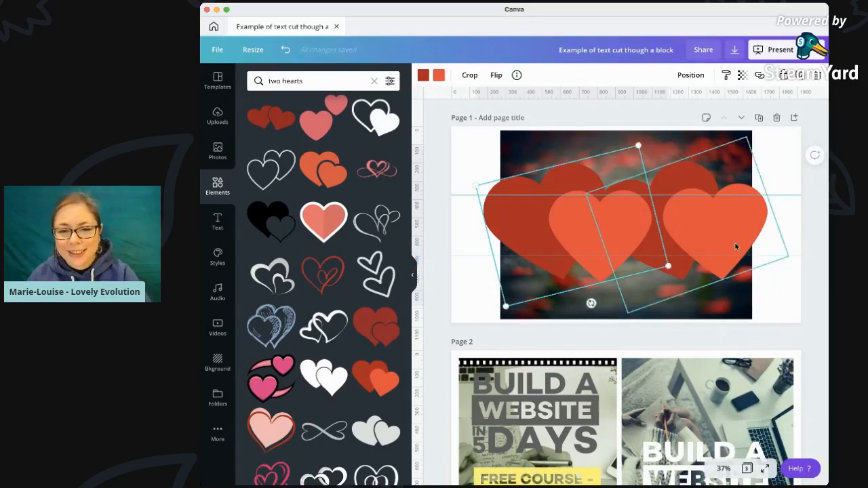
pyautogui.moveTo(781, 140); pyautogui.dragTo(738, 166)
pyautogui.moveTo(648, 212); pyautogui.dragTo(664, 198)
# Enlarge the right and left hearts graphics slightly, one at a time, so they fully cover the LOVE letters
pyautogui.click(708, 237)
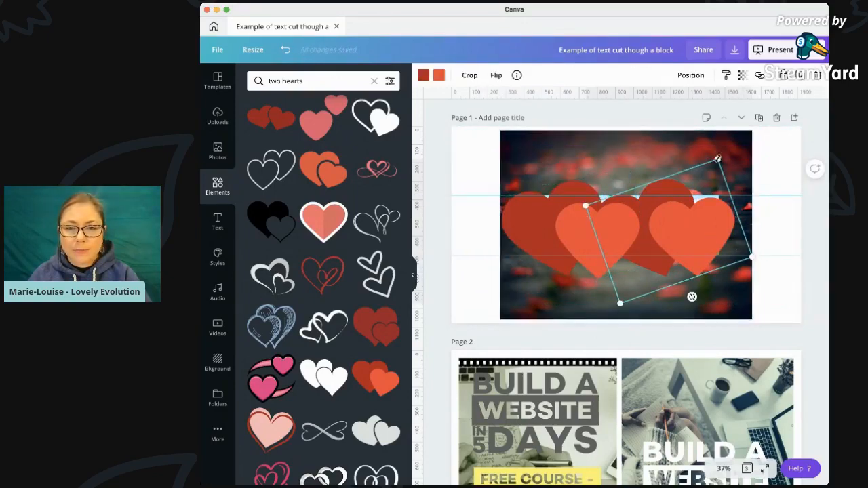
pyautogui.moveTo(717, 159); pyautogui.dragTo(732, 149)
pyautogui.click(539, 228)
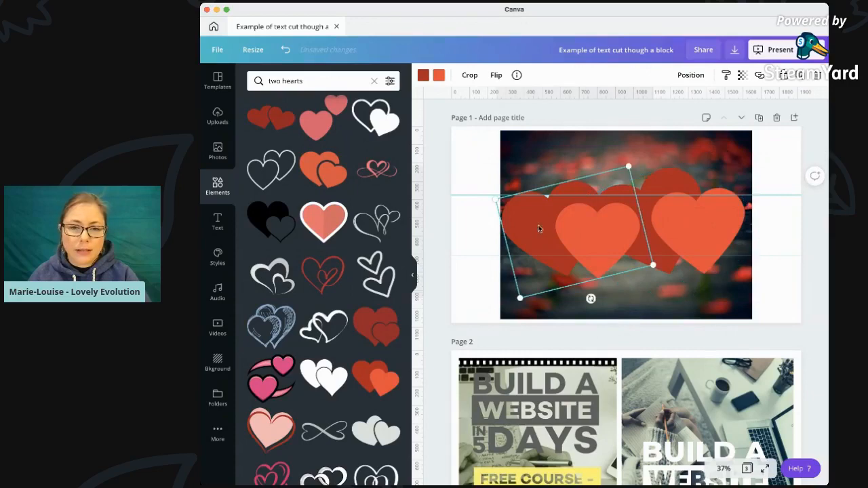
pyautogui.moveTo(629, 167); pyautogui.dragTo(634, 158)
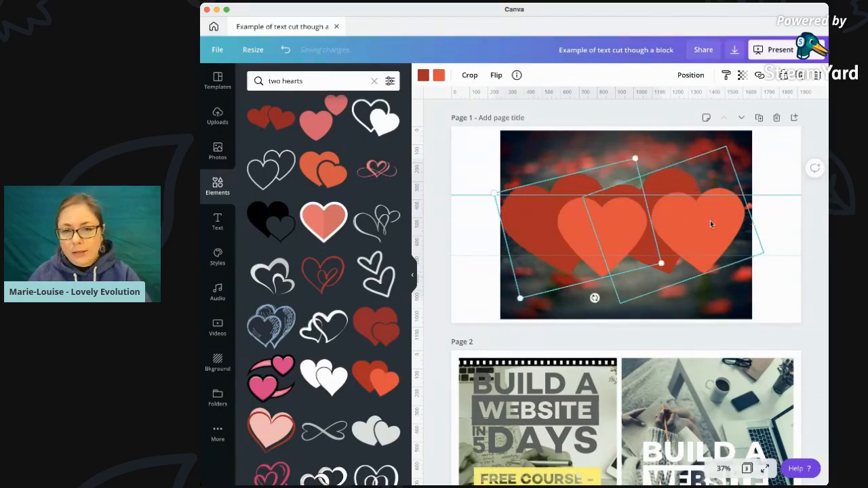
# Group the two hearts graphics and send the group backward until it sits behind all four LOVE letters, above the photo
pyautogui.keyDown('shift'); pyautogui.click(712, 236); pyautogui.keyUp('shift')
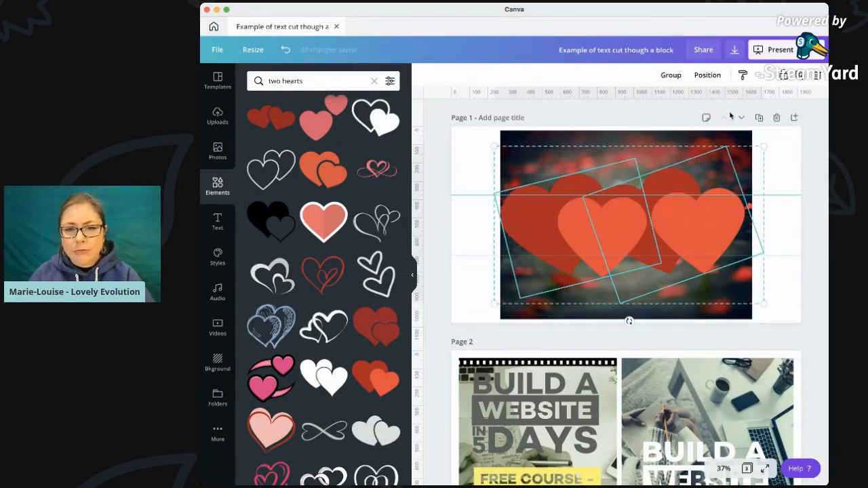
pyautogui.click(669, 75)
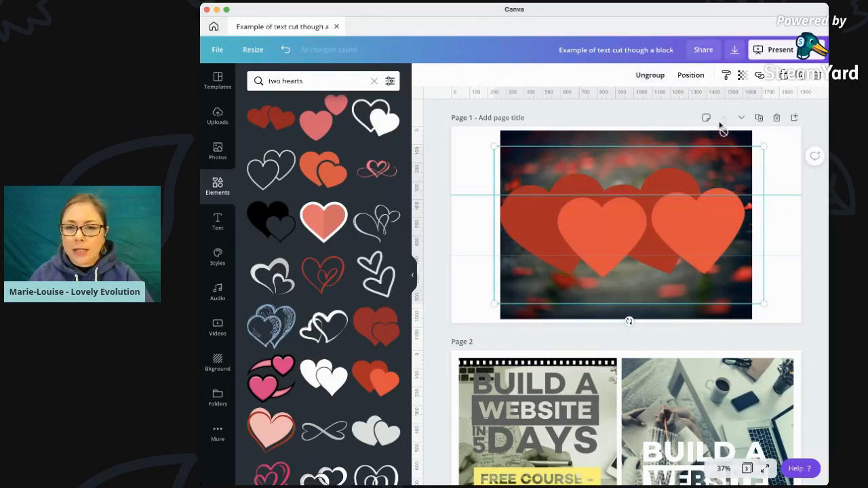
pyautogui.click(690, 75)
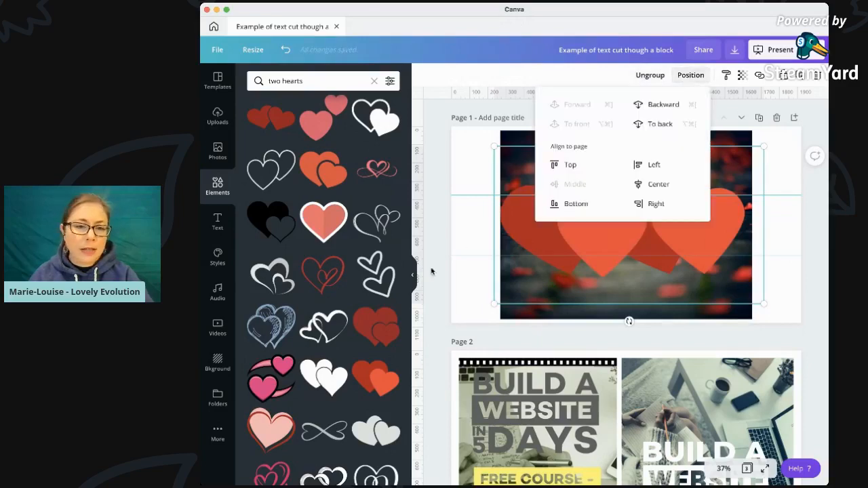
pyautogui.click(410, 276)
pyautogui.click(413, 278)
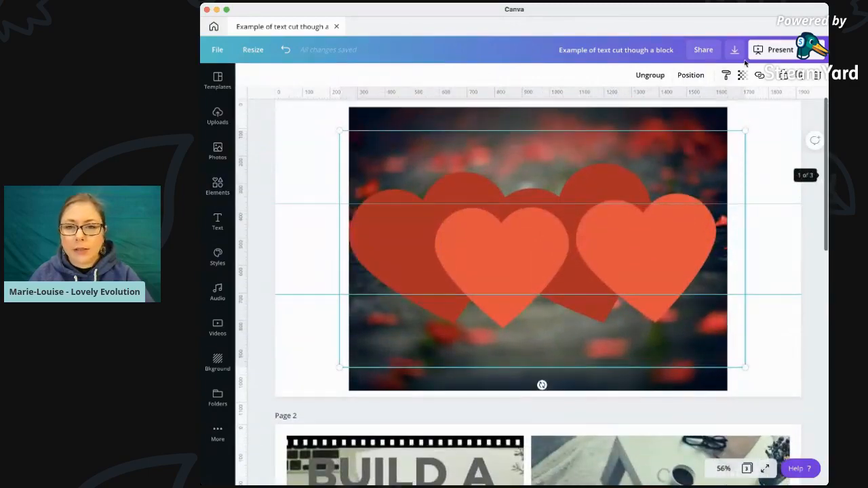
pyautogui.click(693, 76)
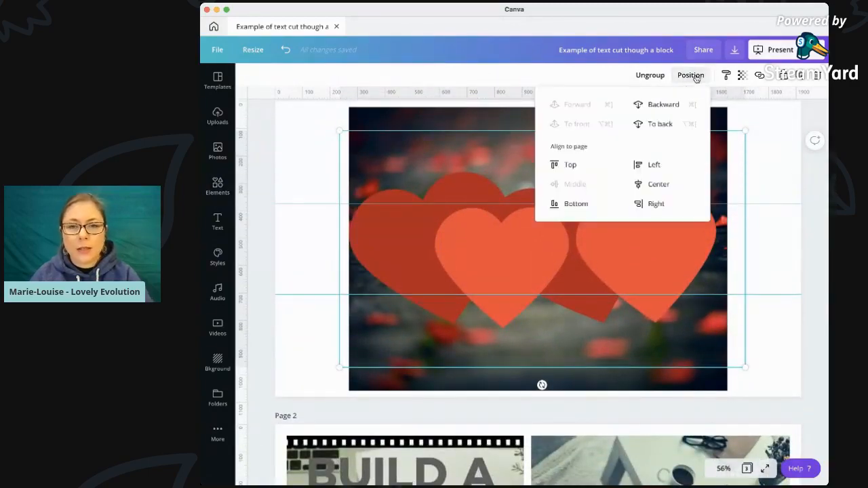
pyautogui.click(666, 106)
pyautogui.click(665, 105)
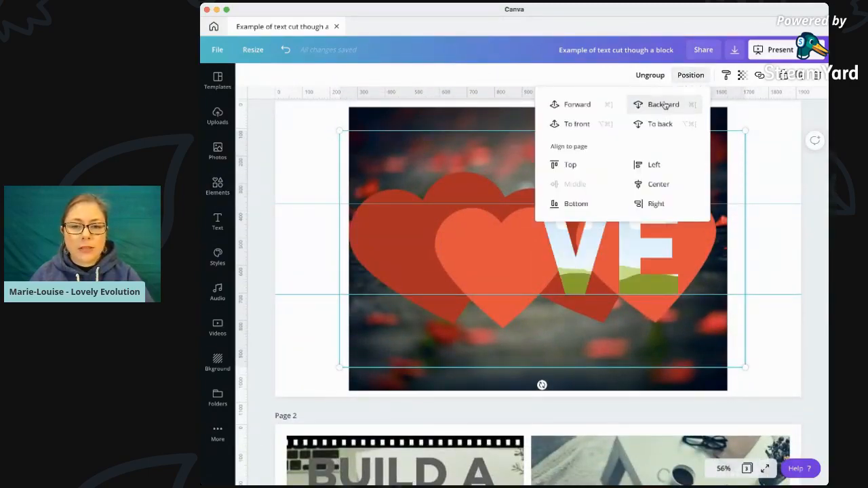
pyautogui.click(664, 105)
pyautogui.click(664, 105)
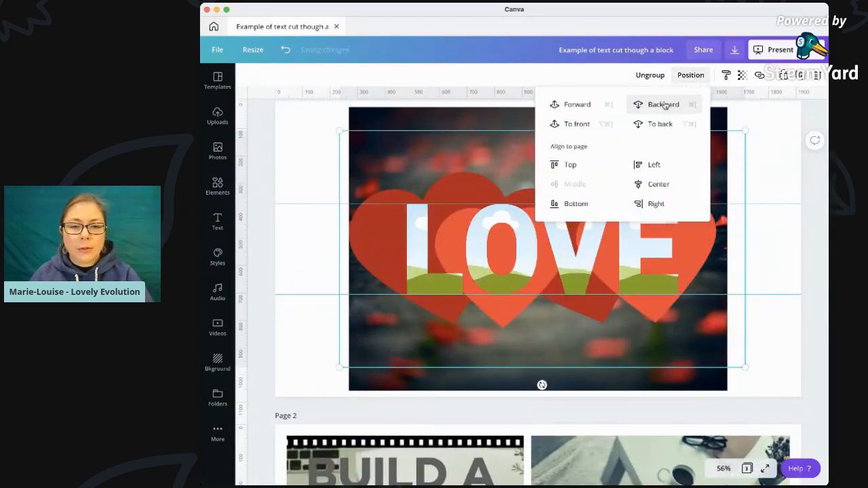
# Deselect the hearts group and hide the guides on the design
pyautogui.click(305, 195)
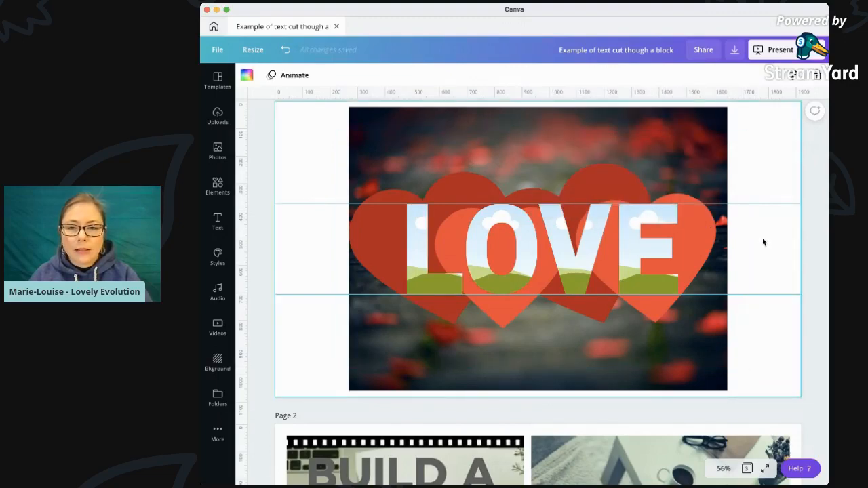
pyautogui.click(218, 50)
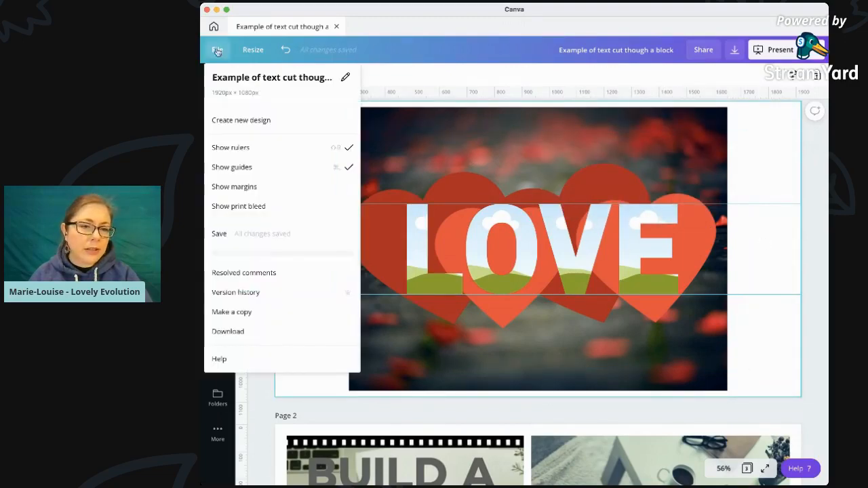
pyautogui.click(254, 167)
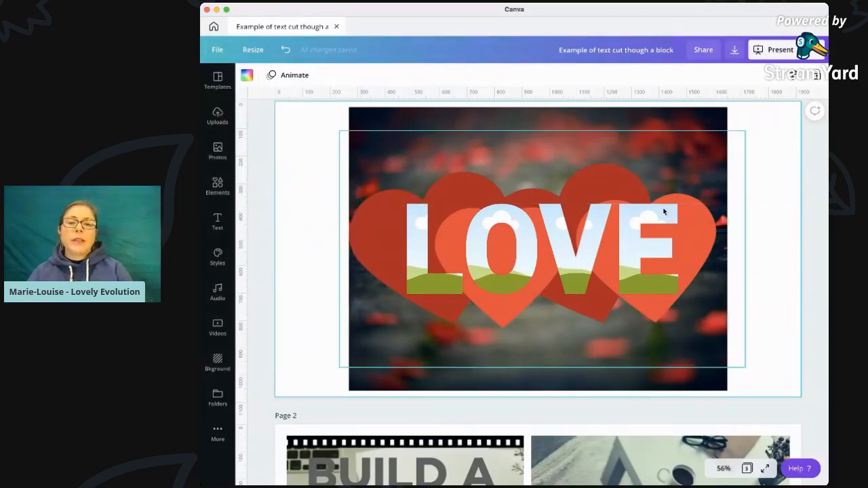
pyautogui.click(593, 179)
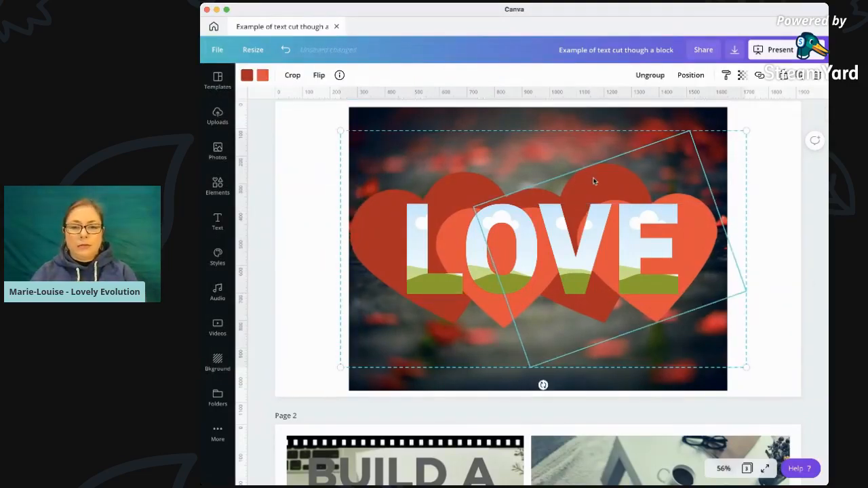
pyautogui.moveTo(746, 130)
pyautogui.mouseDown()
pyautogui.moveTo(753, 126)
pyautogui.moveTo(746, 127)
pyautogui.mouseUp()
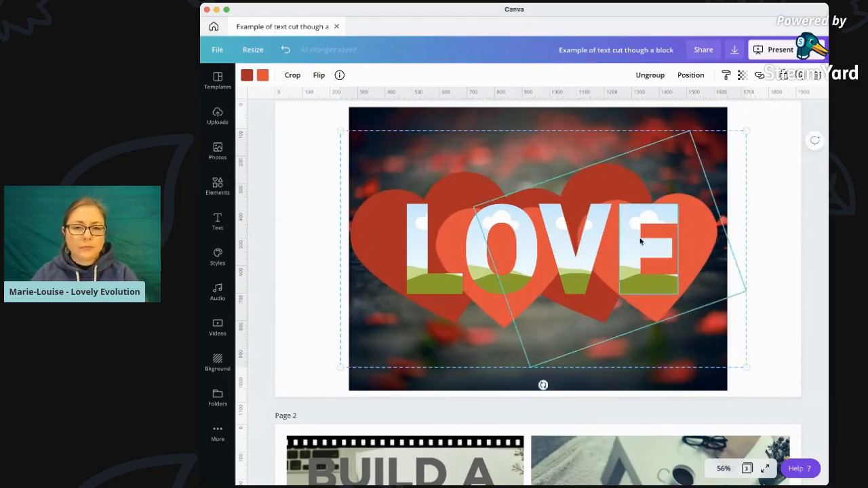
# Select all four LOVE letter frames, shrink them together and reposition them nearer the middle of the hearts graphics
pyautogui.click(639, 240)
pyautogui.keyDown('shift'); pyautogui.click(581, 257); pyautogui.keyUp('shift')
pyautogui.keyDown('shift'); pyautogui.click(532, 260); pyautogui.keyUp('shift')
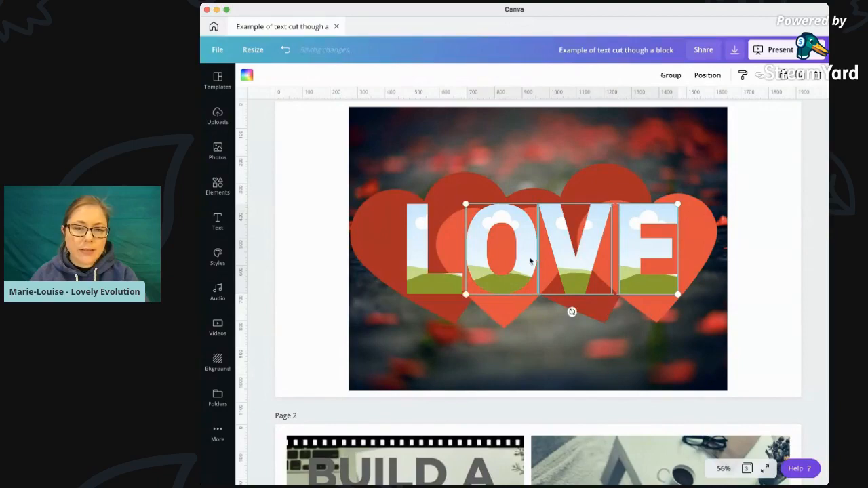
pyautogui.keyDown('shift'); pyautogui.click(414, 268); pyautogui.keyUp('shift')
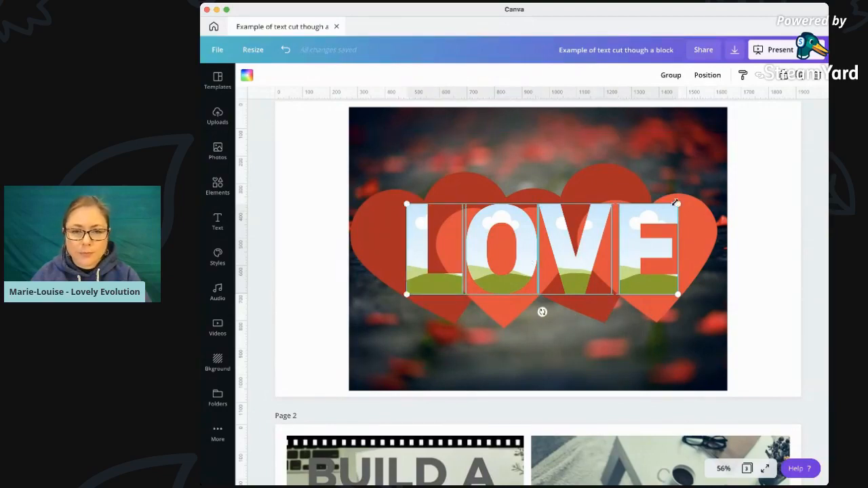
pyautogui.moveTo(677, 204); pyautogui.dragTo(634, 219)
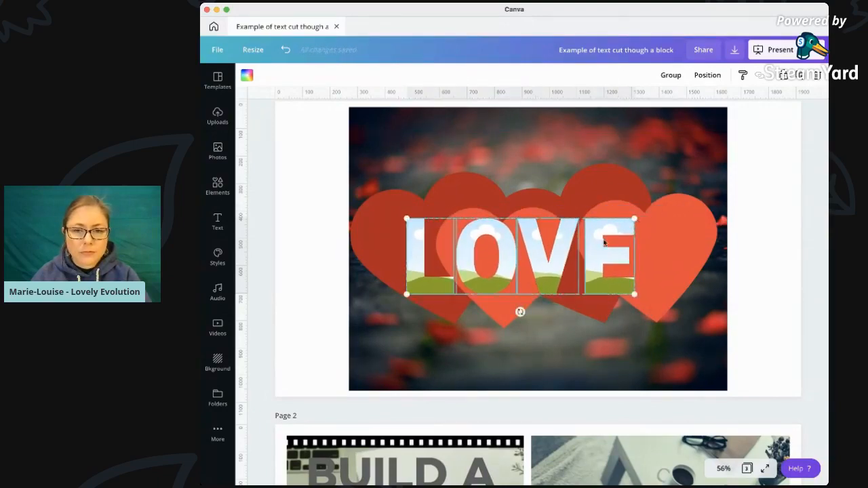
pyautogui.click(470, 202)
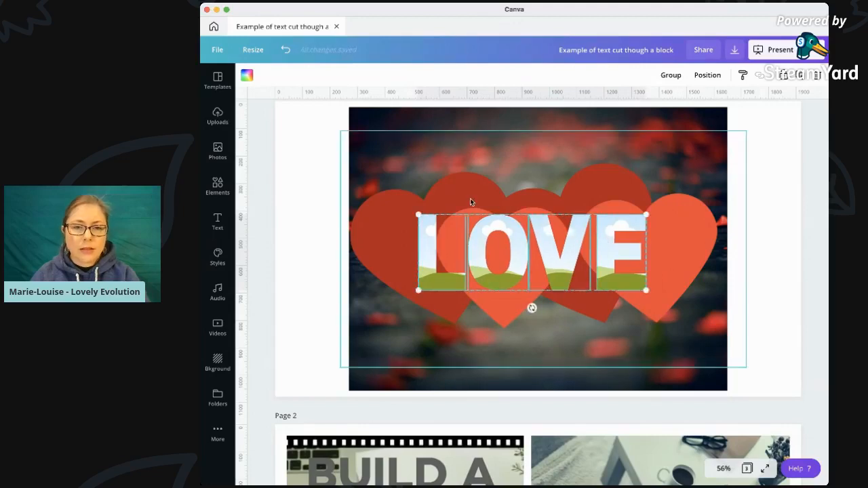
# Shift the hearts group slightly right, ungroup it, and move only the right hearts graphic slightly back left and down
pyautogui.moveTo(470, 202); pyautogui.dragTo(482, 202)
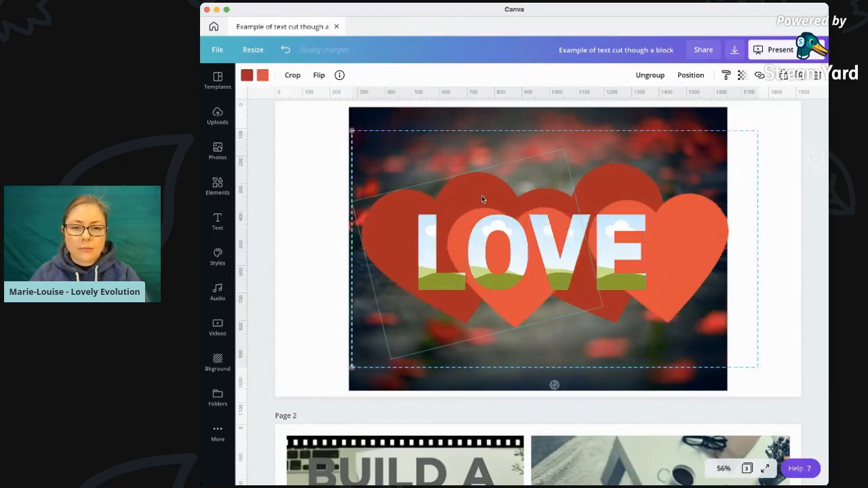
pyautogui.click(650, 76)
pyautogui.click(757, 114)
pyautogui.click(712, 232)
pyautogui.moveTo(711, 231)
pyautogui.mouseDown()
pyautogui.moveTo(686, 228)
pyautogui.moveTo(699, 235)
pyautogui.mouseUp()
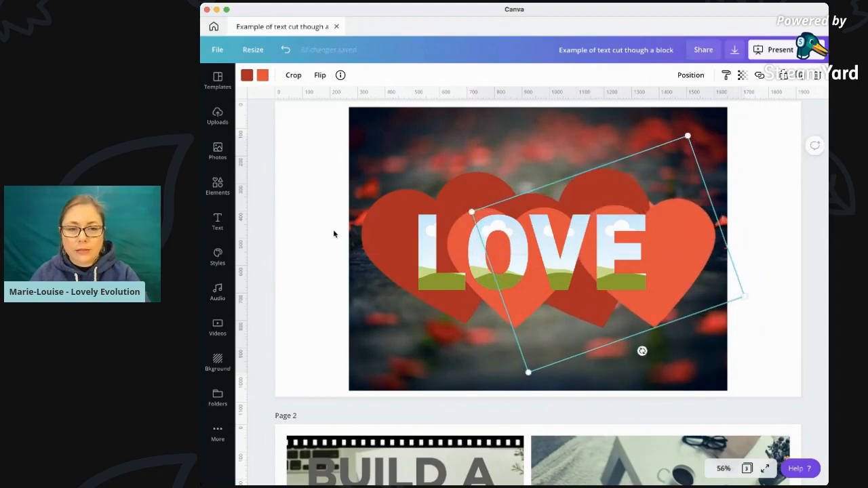
pyautogui.click(295, 219)
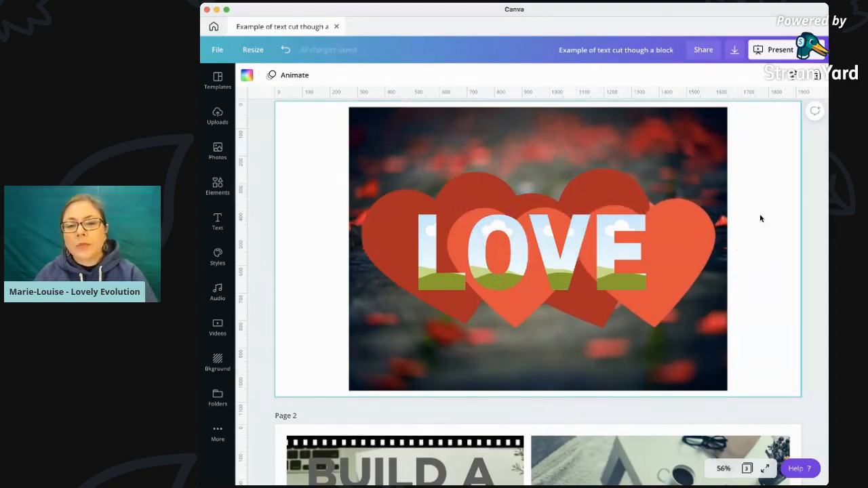
# Group the two hearts graphics again and deselect them
pyautogui.click(490, 188)
pyautogui.keyDown('shift'); pyautogui.click(488, 188); pyautogui.keyUp('shift')
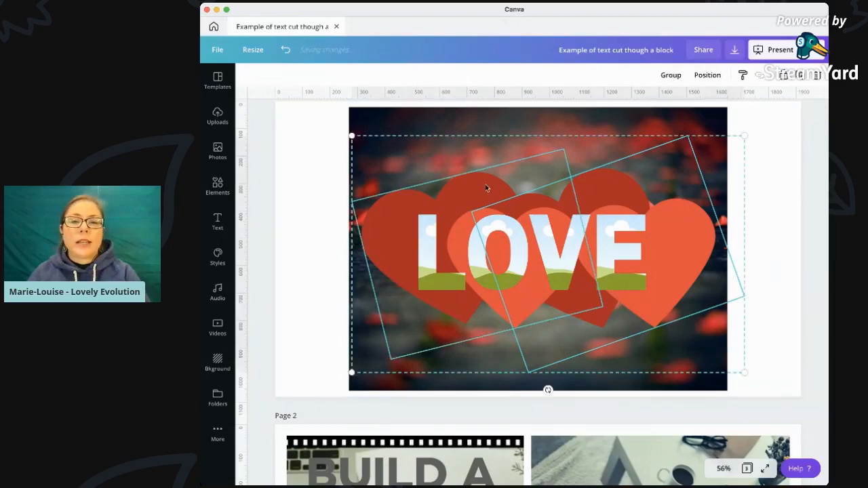
pyautogui.click(670, 76)
pyautogui.click(772, 131)
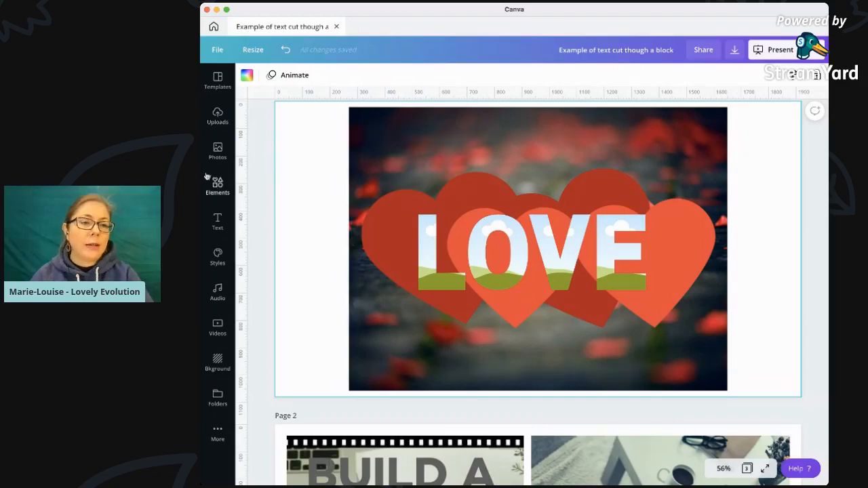
# Clear the Love photo search and fill each of the four LOVE letter frames with the recently used red hearts photo
pyautogui.click(216, 150)
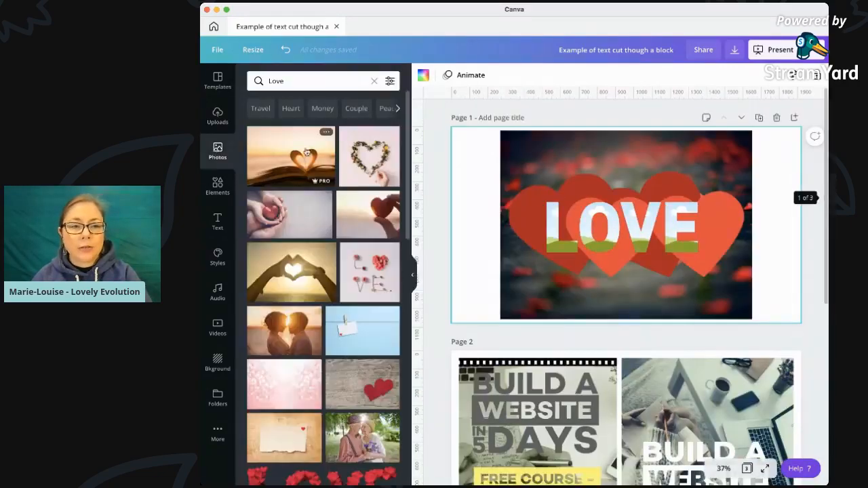
pyautogui.click(375, 82)
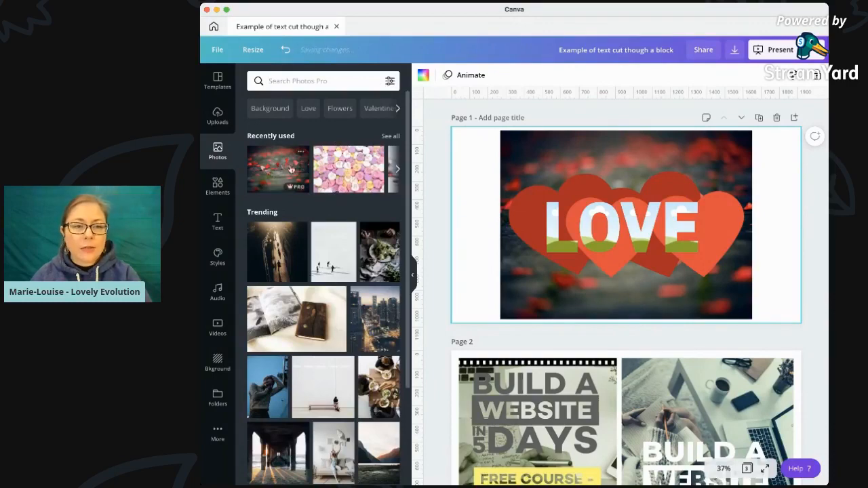
pyautogui.moveTo(283, 171); pyautogui.dragTo(556, 217)
pyautogui.moveTo(278, 169); pyautogui.dragTo(599, 227)
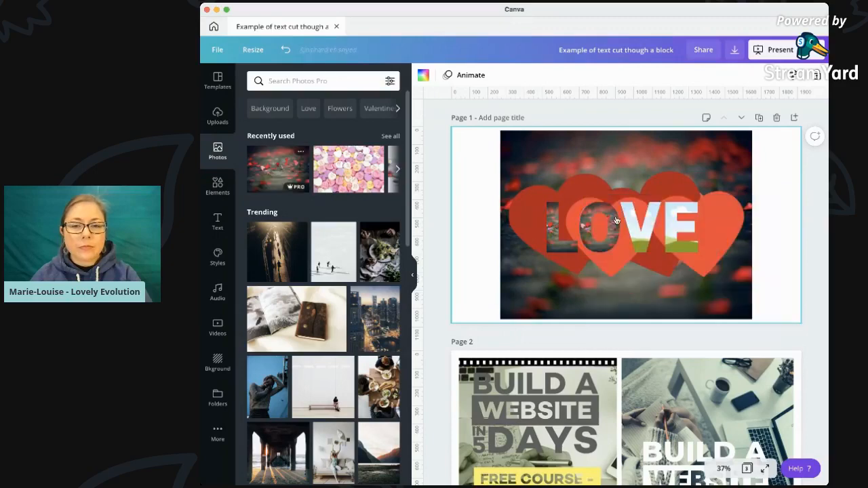
pyautogui.moveTo(278, 170); pyautogui.dragTo(627, 213)
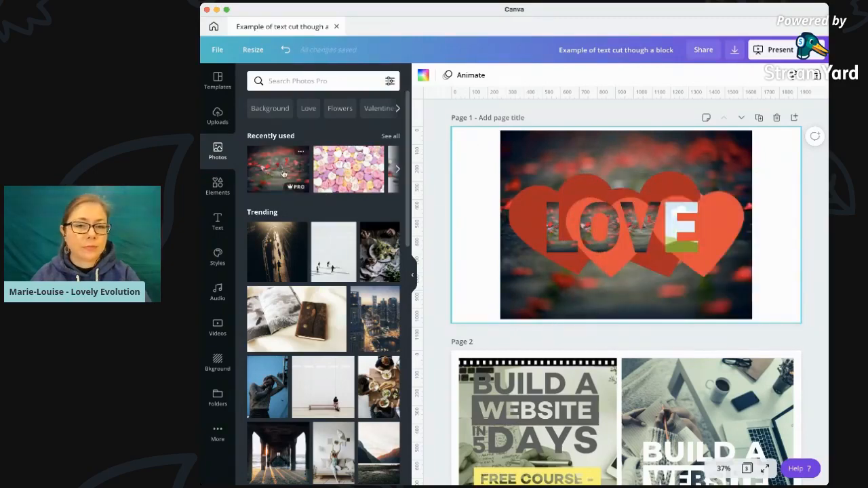
pyautogui.moveTo(284, 170); pyautogui.dragTo(667, 208)
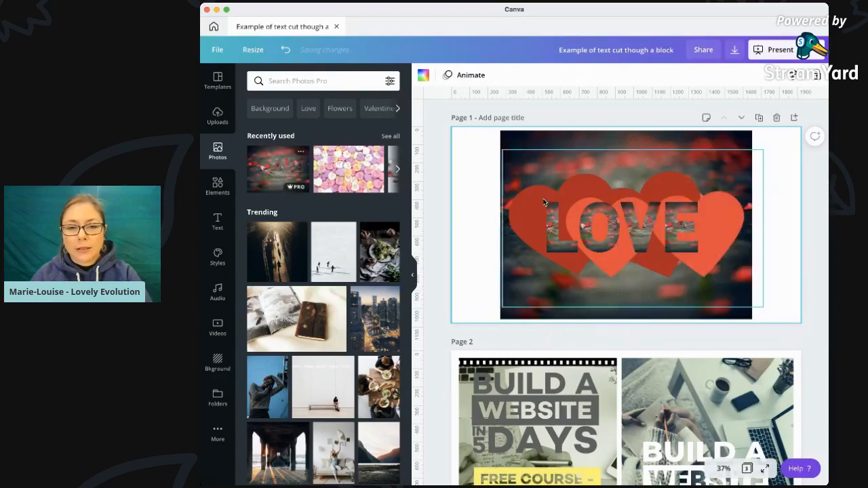
pyautogui.click(412, 275)
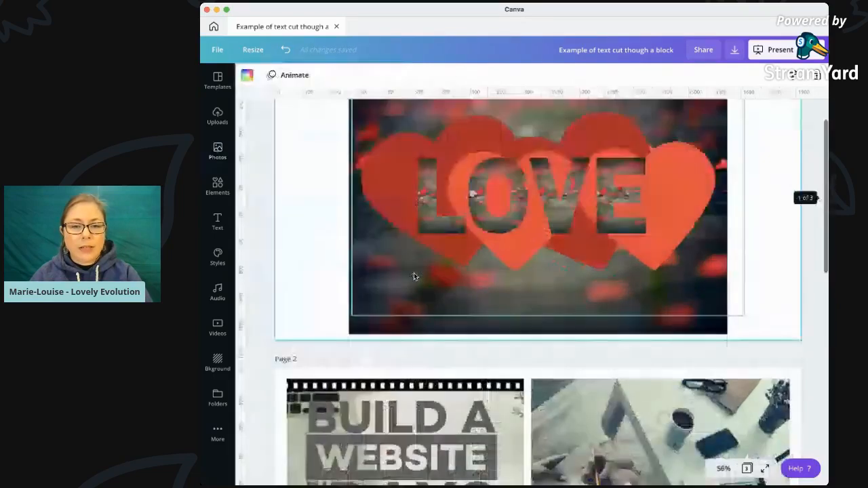
# Enlarge the photo inside the L frame to the background photo's size and align it exactly over that background
pyautogui.scroll(3, 721, 277)
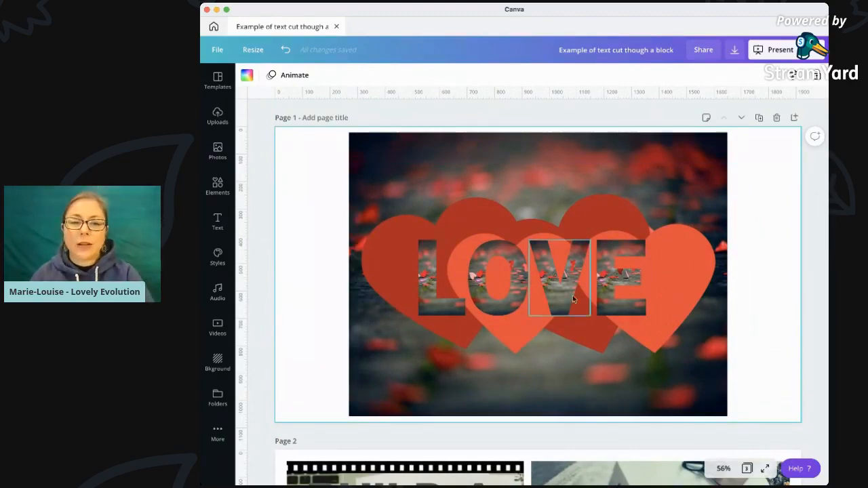
pyautogui.doubleClick(425, 283)
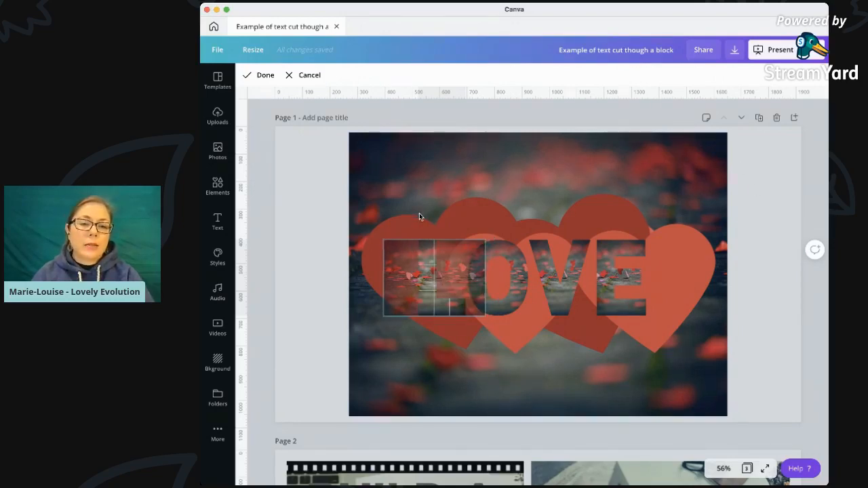
pyautogui.moveTo(491, 240); pyautogui.dragTo(657, 175)
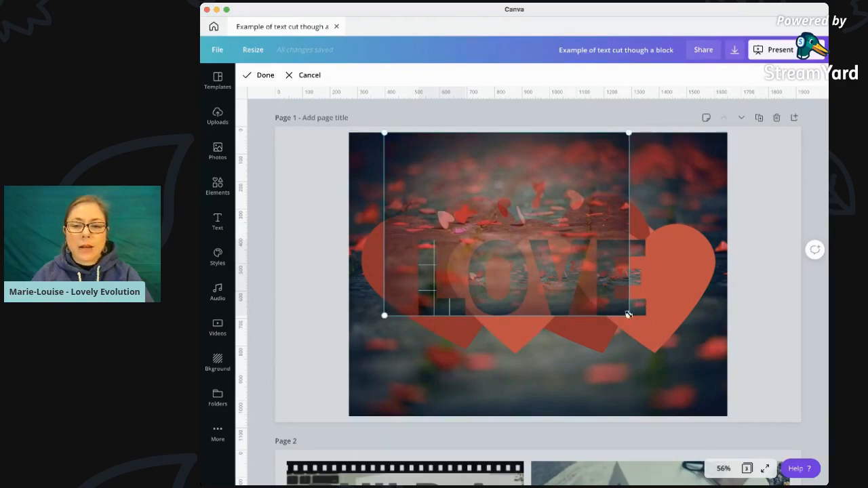
pyautogui.moveTo(628, 314); pyautogui.dragTo(762, 415)
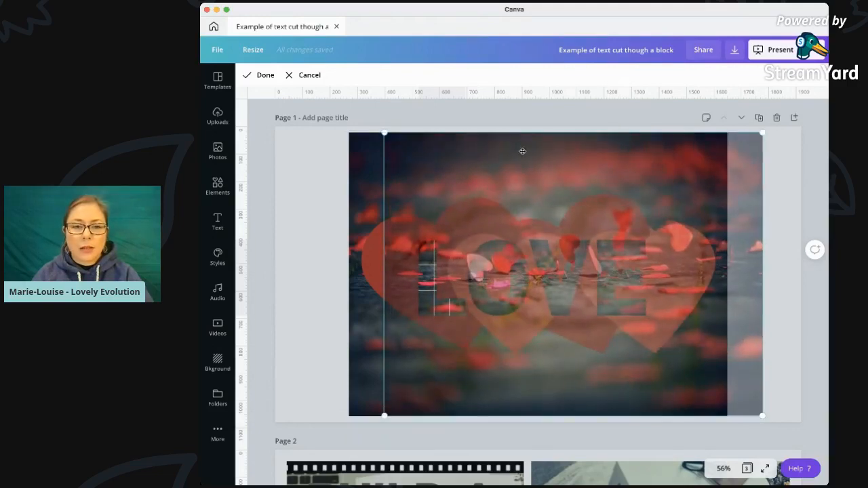
pyautogui.moveTo(514, 150); pyautogui.dragTo(480, 150)
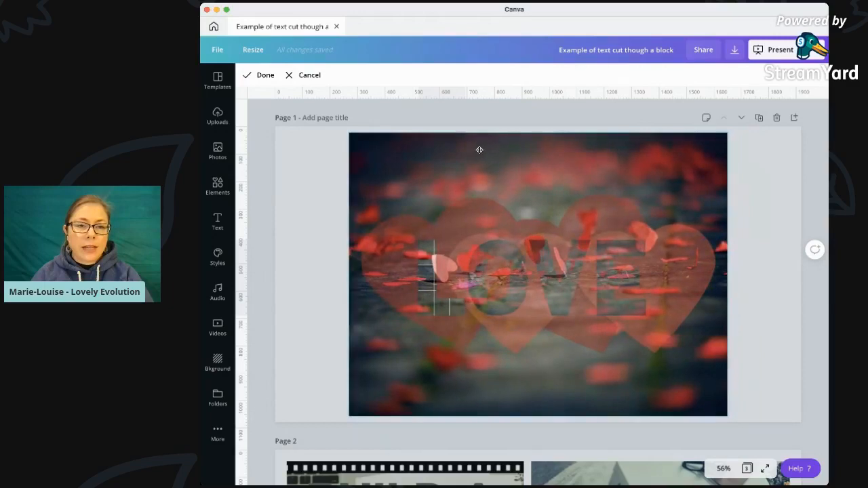
pyautogui.click(263, 74)
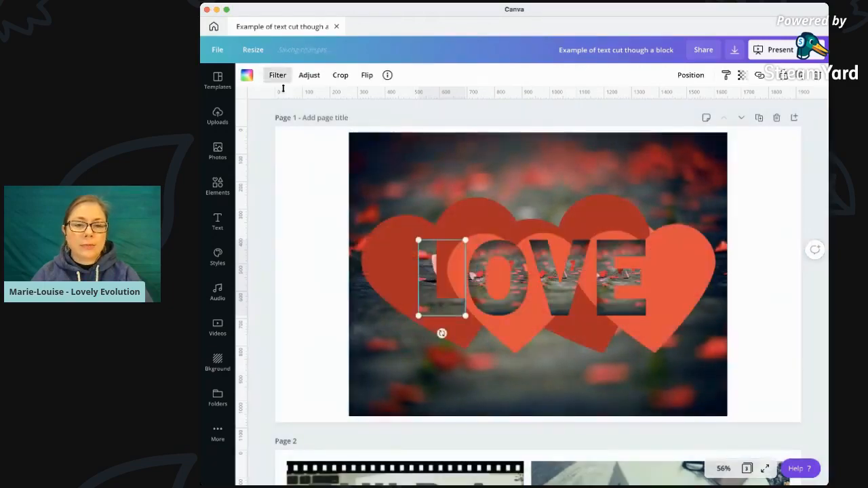
pyautogui.click(305, 166)
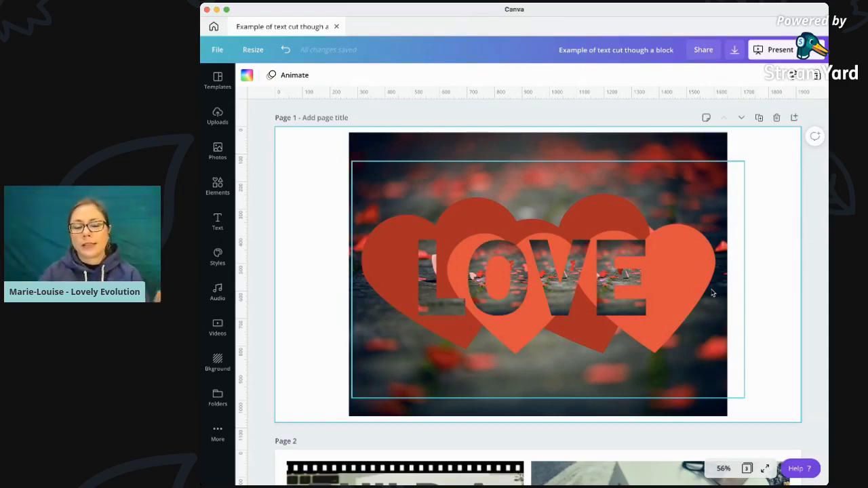
# Enlarge the photo inside the O frame until its edges line up with the background photo, and apply the crop
pyautogui.click(481, 253)
pyautogui.doubleClick(482, 249)
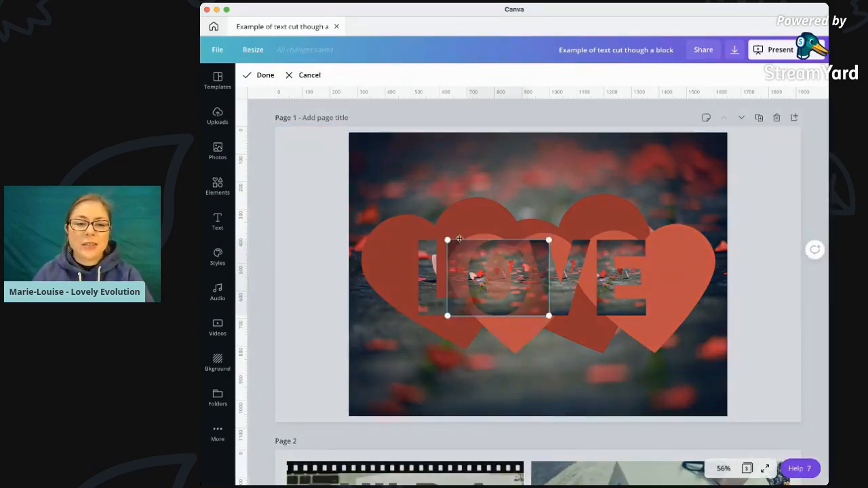
pyautogui.moveTo(448, 240); pyautogui.dragTo(347, 167)
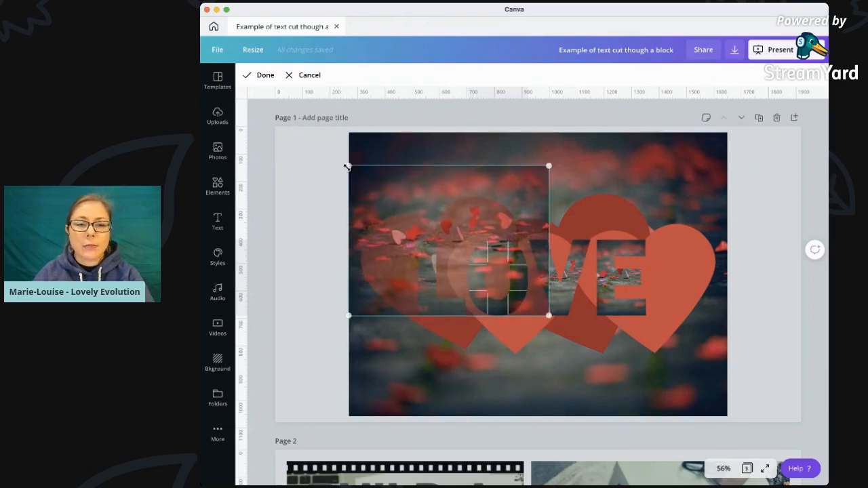
pyautogui.moveTo(548, 314); pyautogui.dragTo(708, 387)
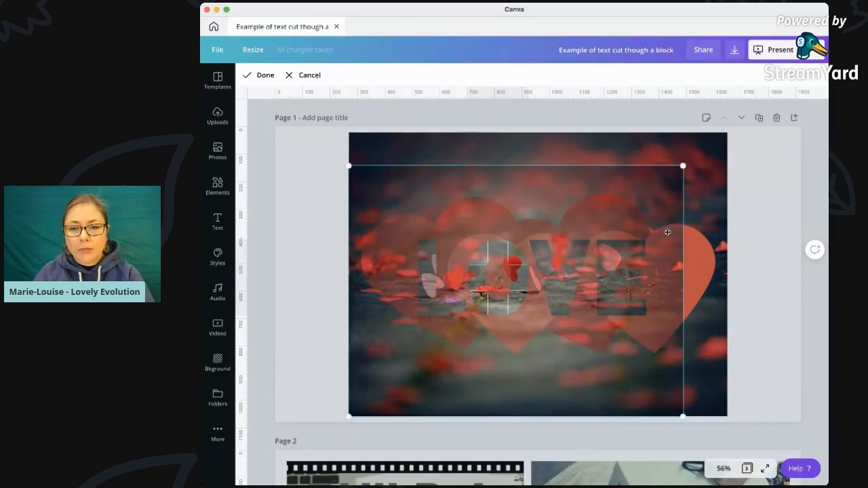
pyautogui.moveTo(682, 166); pyautogui.dragTo(729, 141)
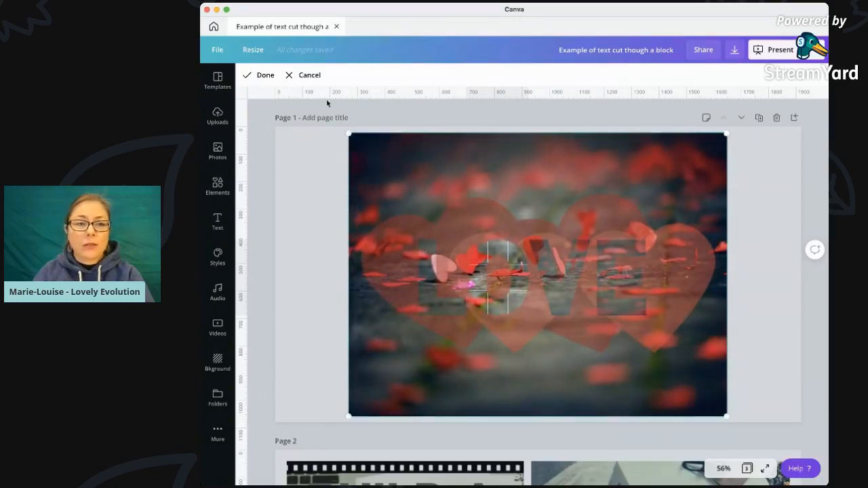
pyautogui.click(265, 77)
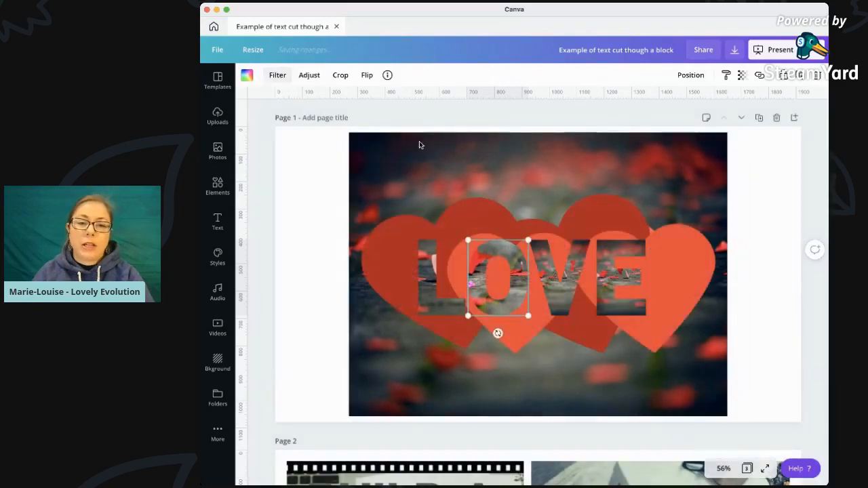
# Enlarge the photo inside the V frame until its edges line up with the background photo, and apply the crop
pyautogui.click(558, 279)
pyautogui.doubleClick(558, 281)
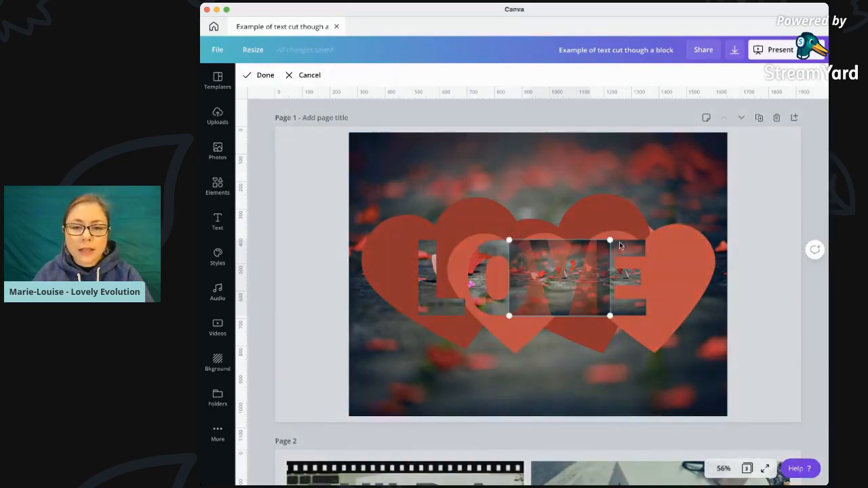
pyautogui.moveTo(609, 240); pyautogui.dragTo(738, 172)
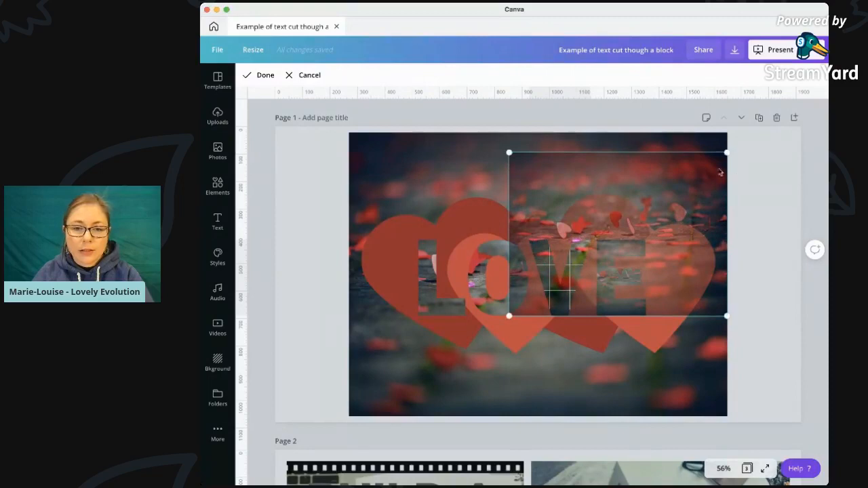
pyautogui.moveTo(509, 317); pyautogui.dragTo(367, 407)
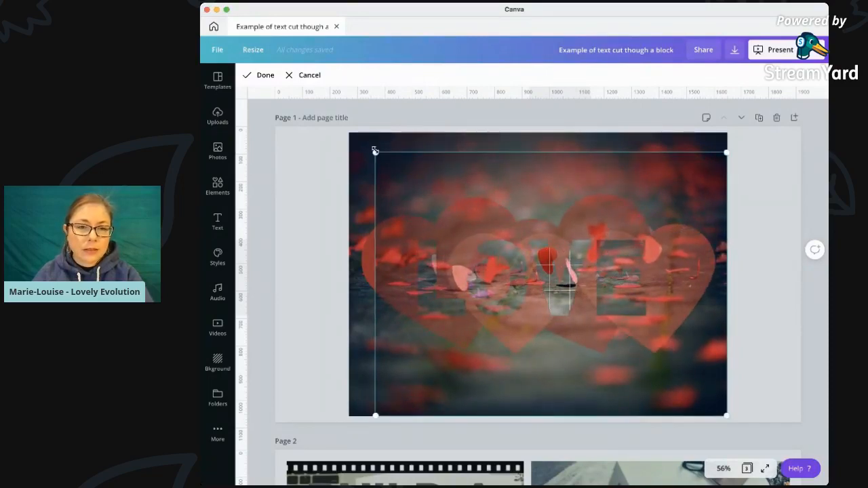
pyautogui.moveTo(375, 151); pyautogui.dragTo(350, 129)
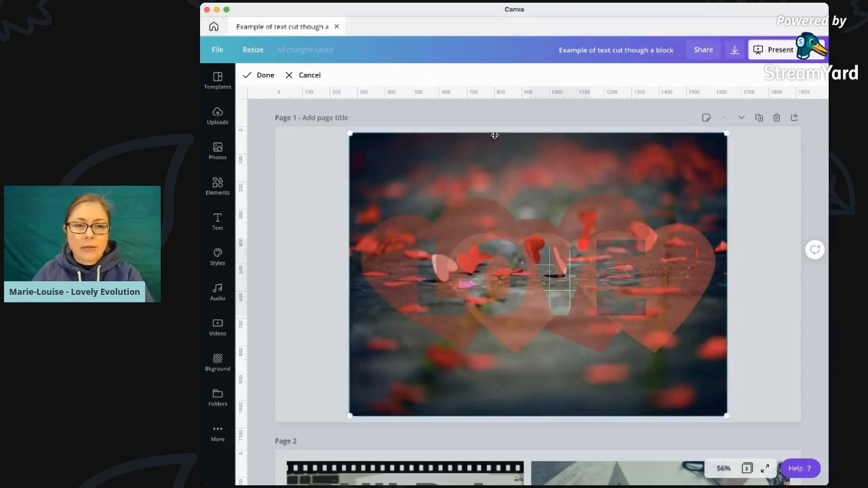
pyautogui.click(261, 76)
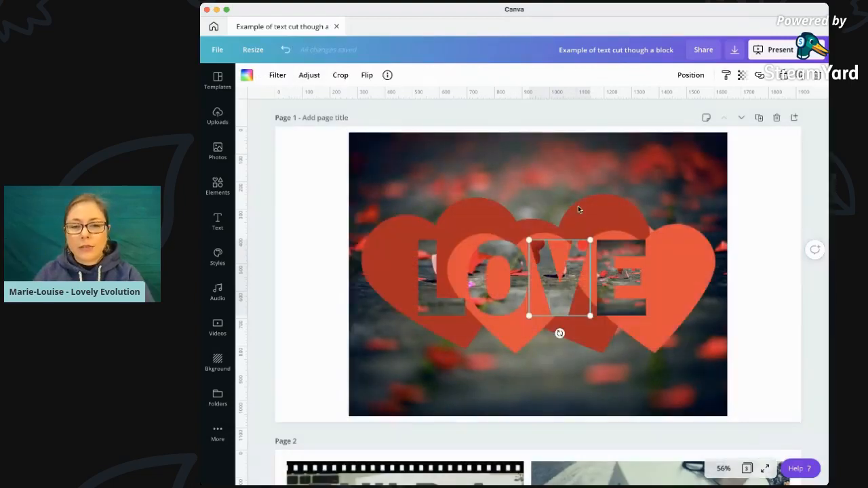
# Enlarge the photo inside the E frame until its edges line up with the background photo, and apply the crop
pyautogui.doubleClick(627, 275)
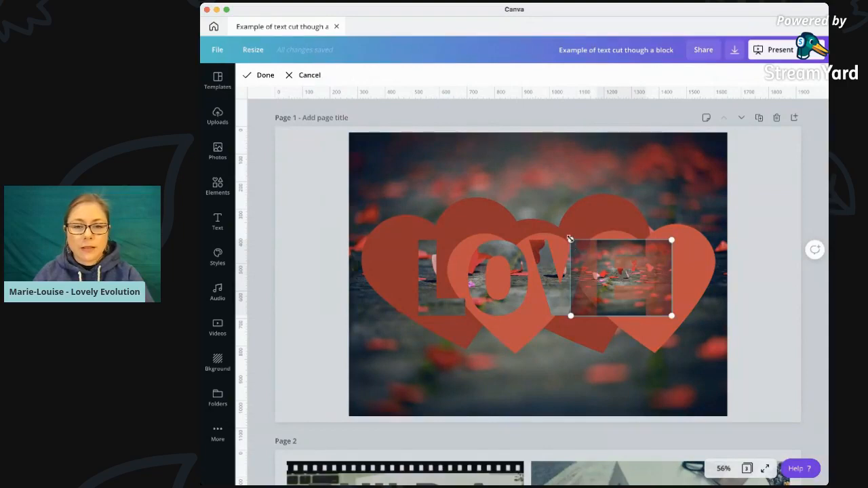
pyautogui.moveTo(569, 238); pyautogui.dragTo(386, 186)
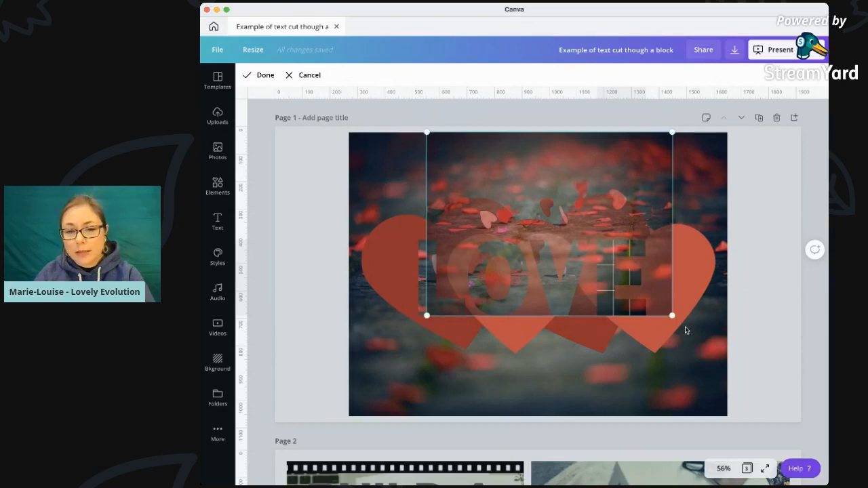
pyautogui.moveTo(671, 316); pyautogui.dragTo(721, 373)
pyautogui.moveTo(427, 358); pyautogui.dragTo(346, 413)
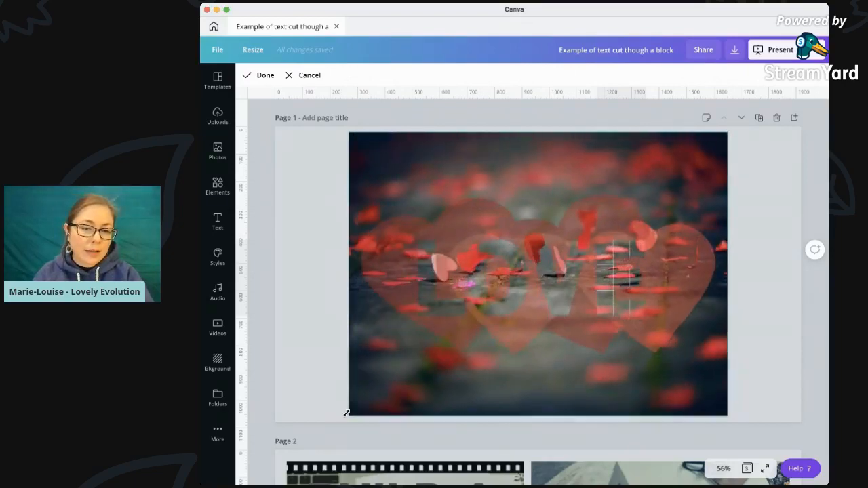
pyautogui.click(265, 75)
pyautogui.click(310, 194)
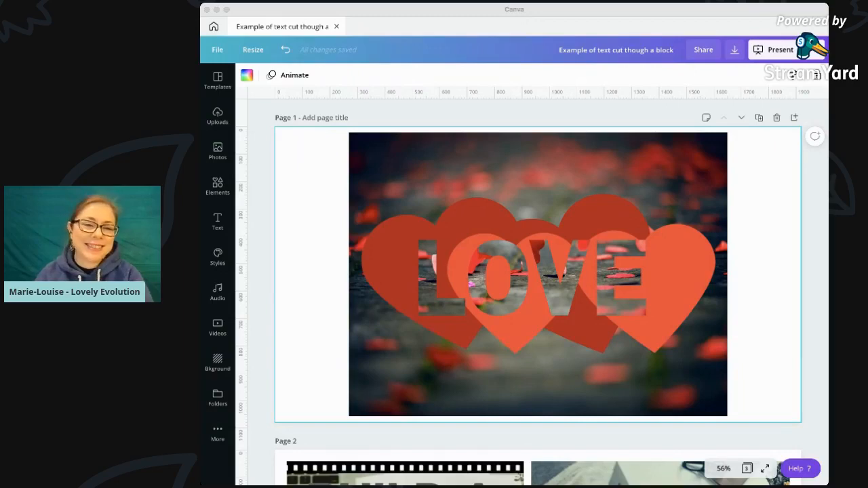
pyautogui.click(252, 192)
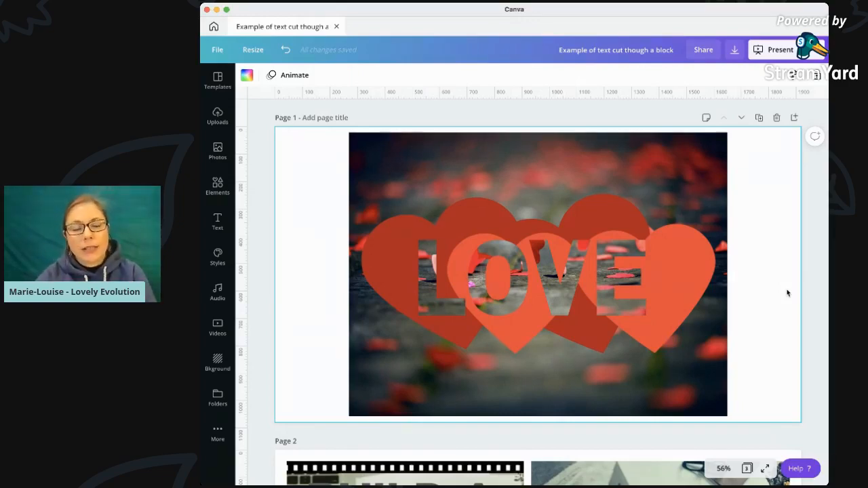
# Duplicate page 1, clear the two hearts element search, and add a square shape to the copied page
pyautogui.click(759, 119)
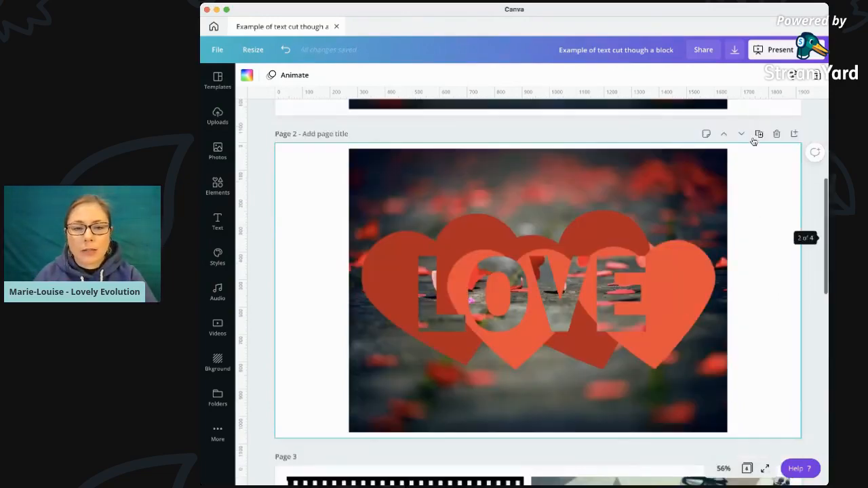
pyautogui.click(216, 186)
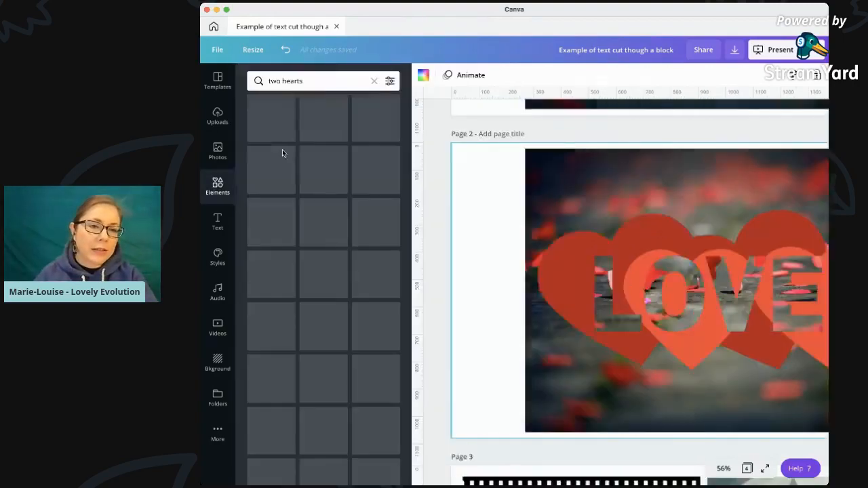
pyautogui.click(373, 81)
pyautogui.click(304, 297)
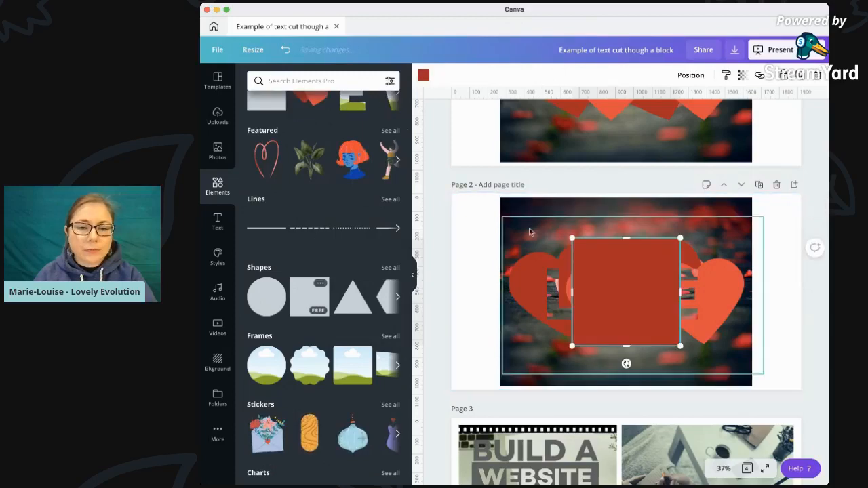
pyautogui.click(441, 254)
pyautogui.click(413, 276)
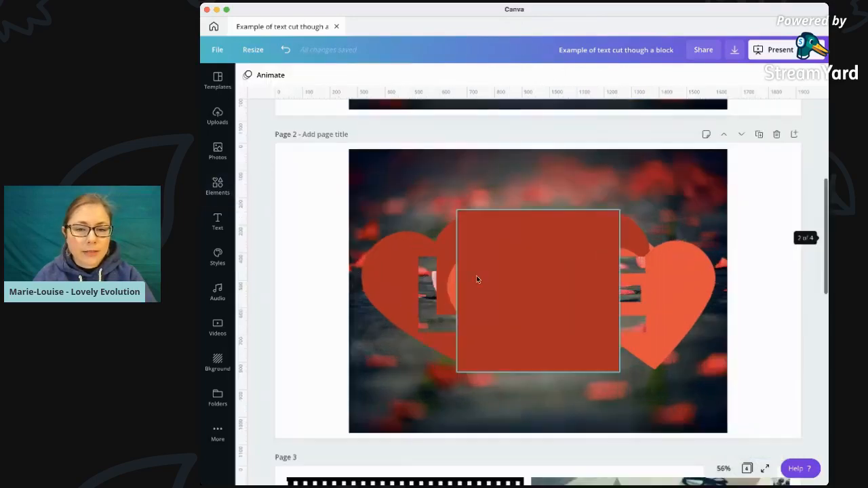
# Delete the grouped hearts from page 2
pyautogui.click(391, 264)
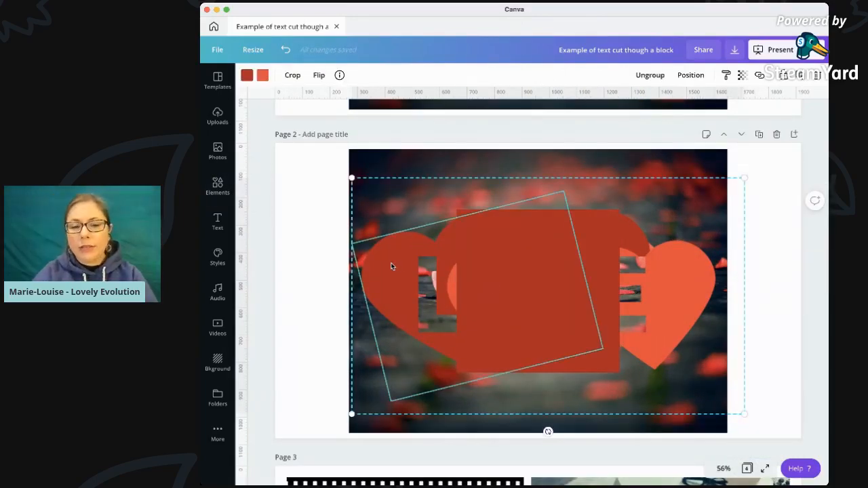
pyautogui.moveTo(391, 265); pyautogui.dragTo(519, 280)
pyautogui.press('Delete')
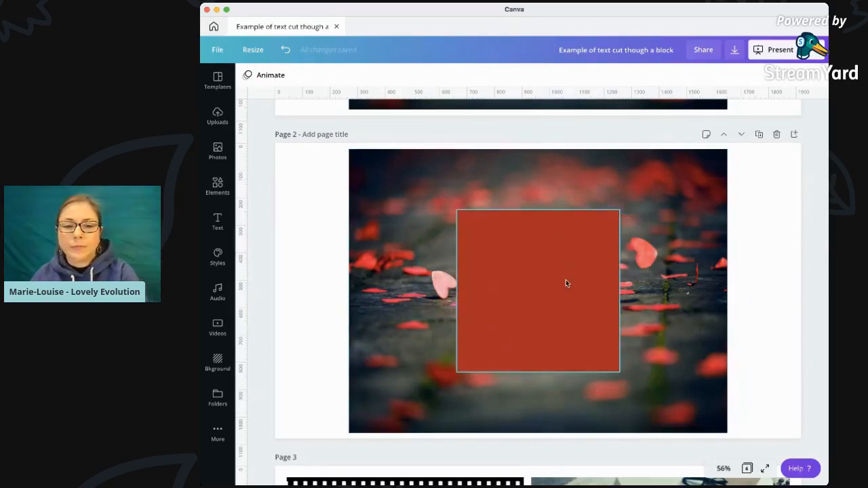
# Widen the red square on both sides to nearly the photo's width and send it backward behind all four LOVE letters
pyautogui.click(562, 282)
pyautogui.moveTo(454, 292); pyautogui.dragTo(365, 292)
pyautogui.moveTo(621, 290); pyautogui.dragTo(708, 289)
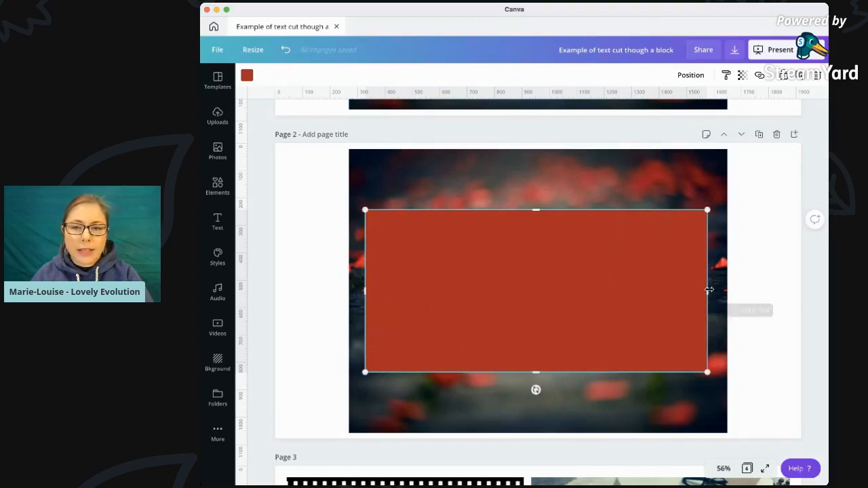
pyautogui.click(692, 74)
pyautogui.click(661, 105)
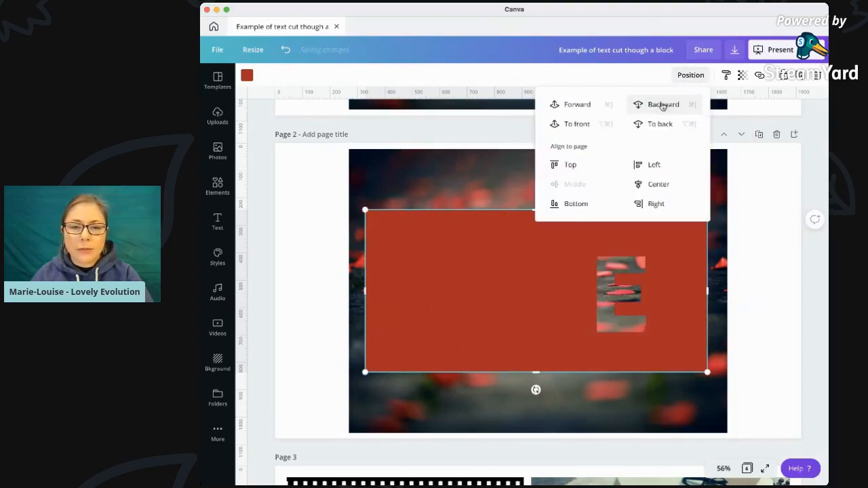
pyautogui.click(758, 258)
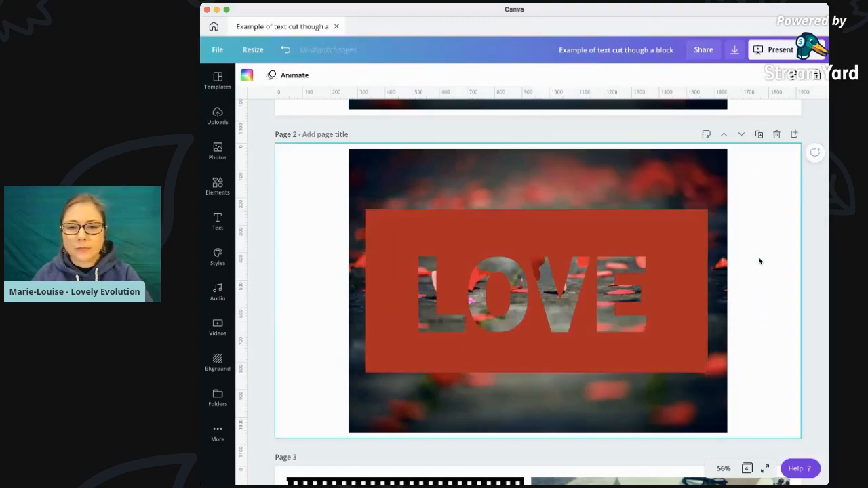
# Change the fill of the rectangle behind the LOVE letters on page 2 to white
pyautogui.click(638, 228)
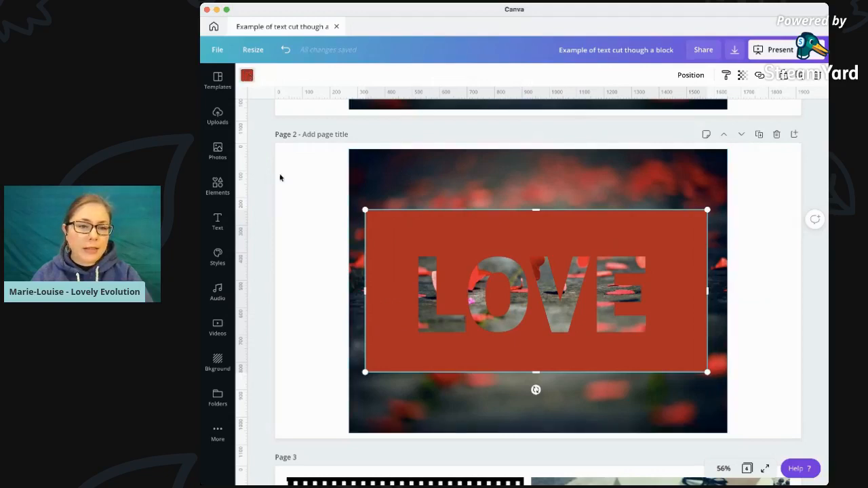
pyautogui.click(246, 75)
pyautogui.click(389, 366)
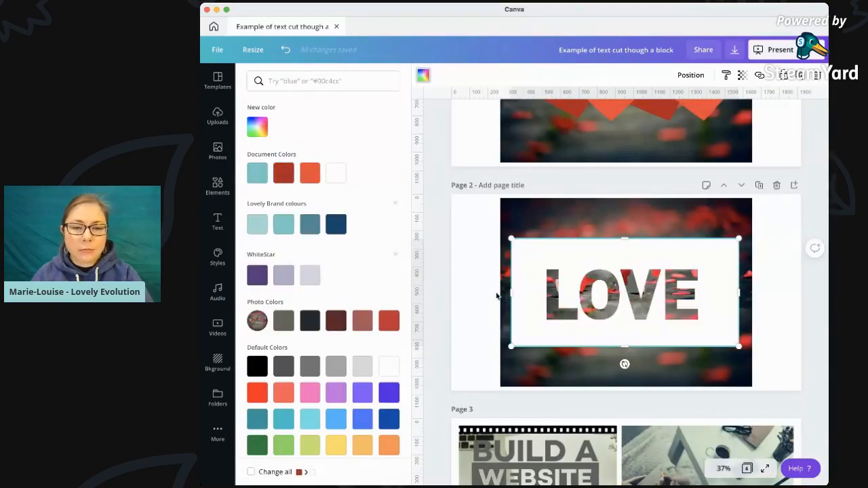
pyautogui.press('Escape')
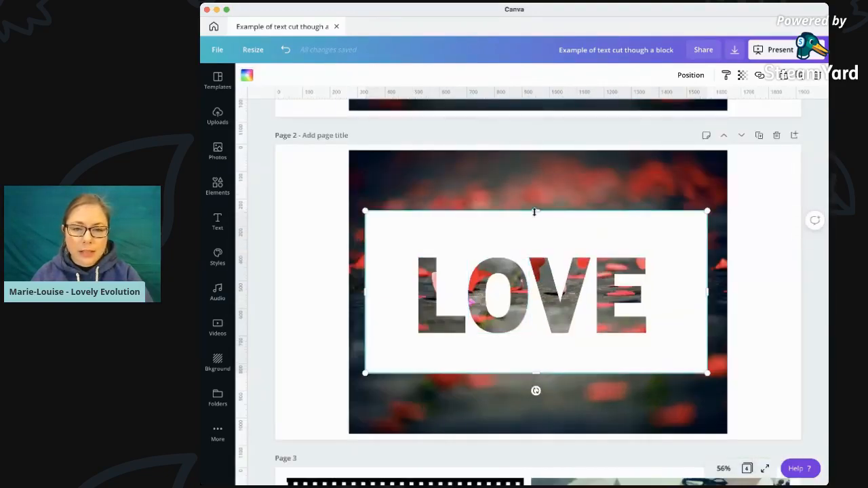
# Shrink the white rectangle from all four sides so it fits closely around the LOVE letters
pyautogui.moveTo(534, 212); pyautogui.dragTo(534, 248)
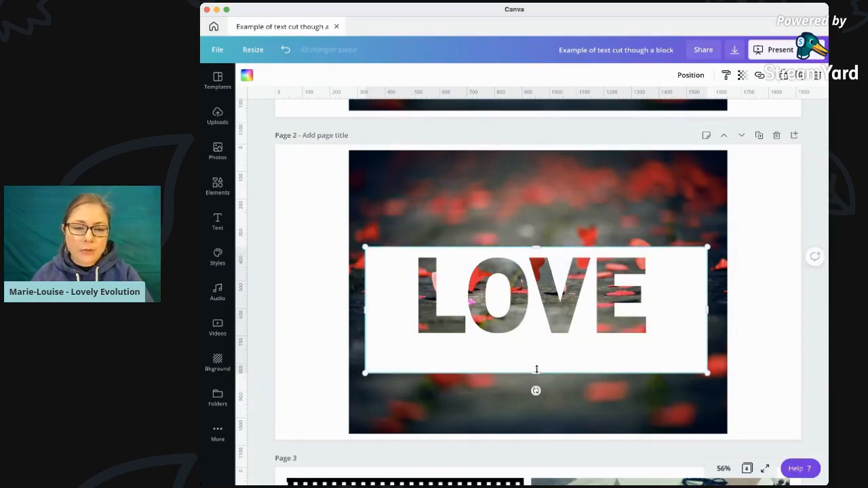
pyautogui.moveTo(536, 369); pyautogui.dragTo(536, 345)
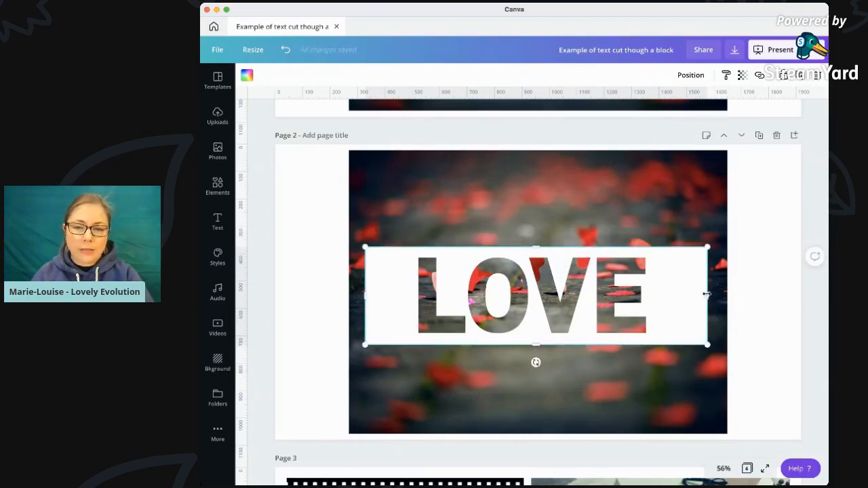
pyautogui.moveTo(707, 294); pyautogui.dragTo(662, 293)
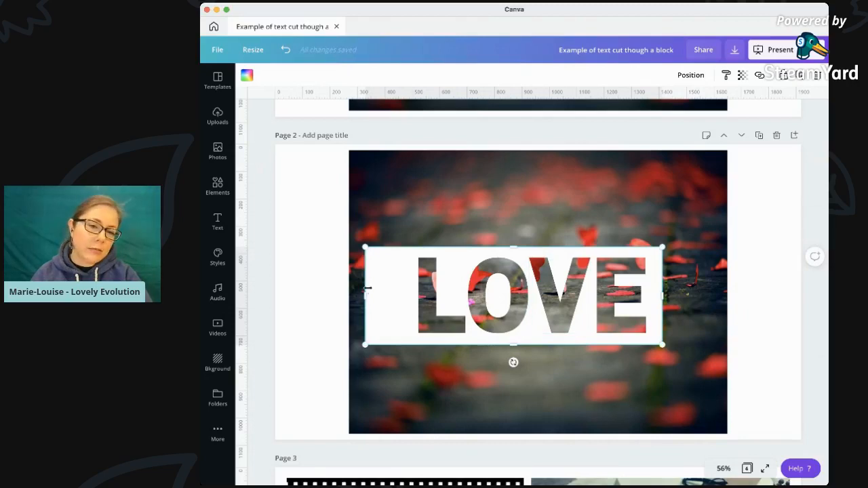
pyautogui.moveTo(371, 294); pyautogui.dragTo(400, 295)
pyautogui.click(745, 329)
# Recolour both hearts of the right-hand pair on page 1 white
pyautogui.scroll(5, 748, 329)
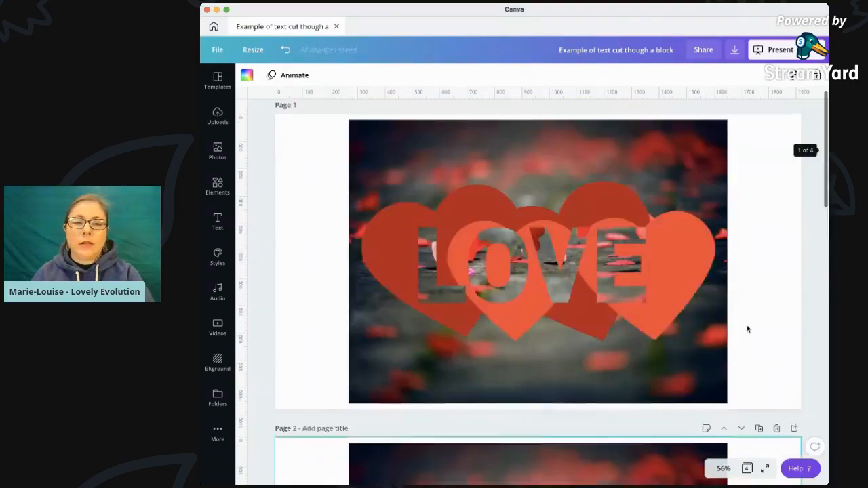
pyautogui.click(674, 282)
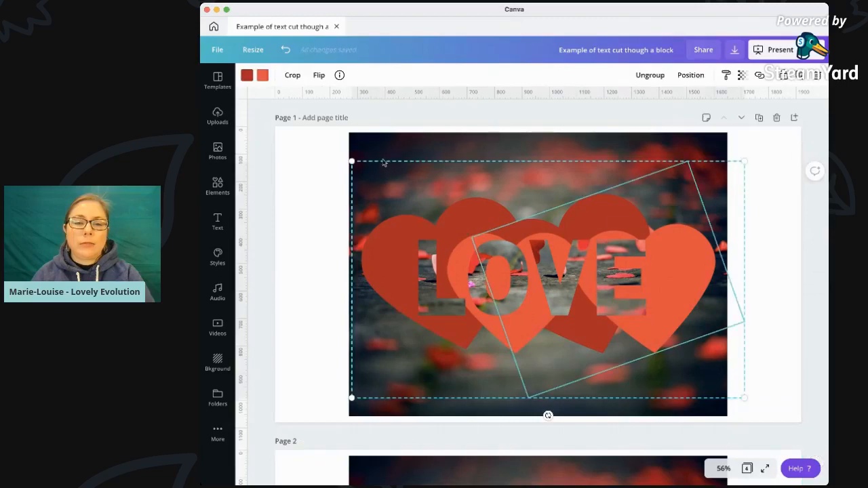
pyautogui.click(246, 75)
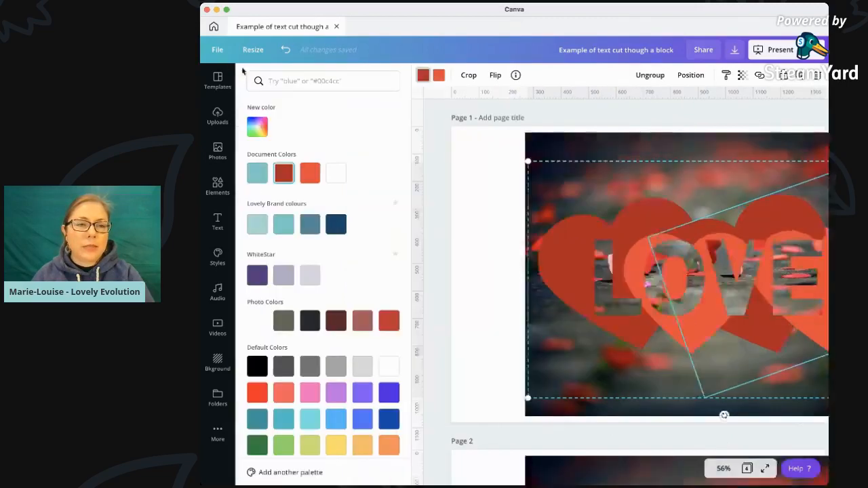
pyautogui.click(337, 173)
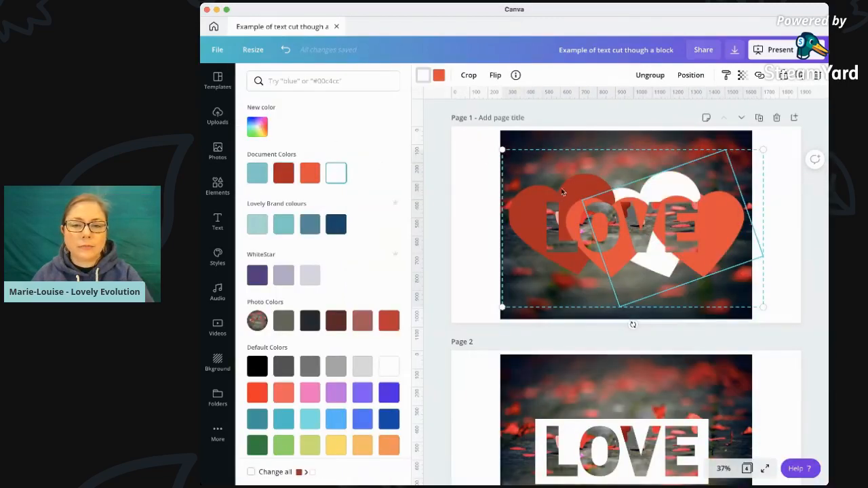
pyautogui.click(439, 75)
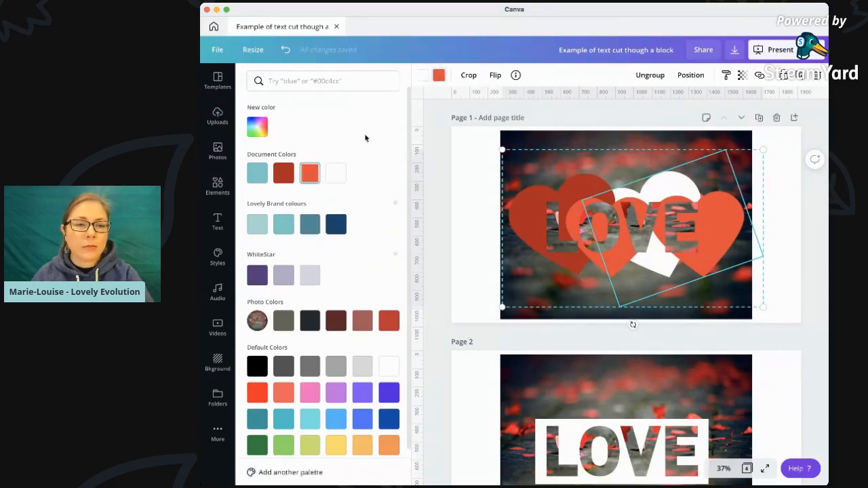
pyautogui.click(336, 173)
# Recolour both hearts of the left-hand pair on page 1 white
pyautogui.click(564, 191)
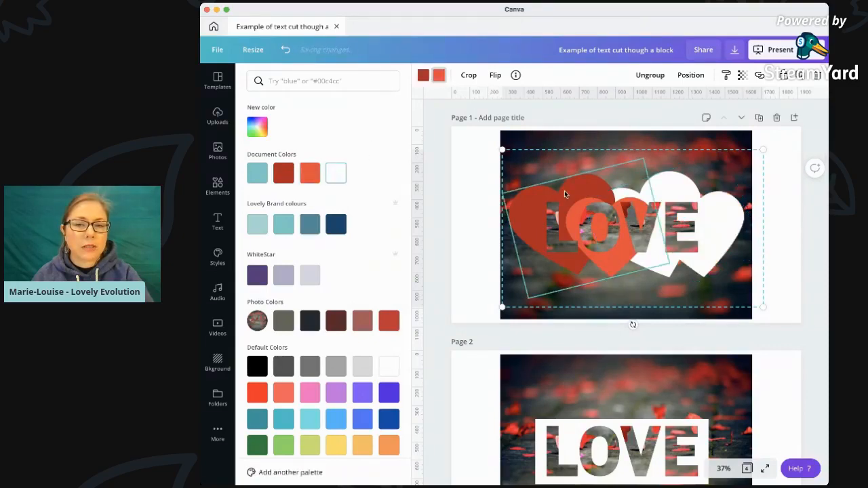
pyautogui.click(335, 174)
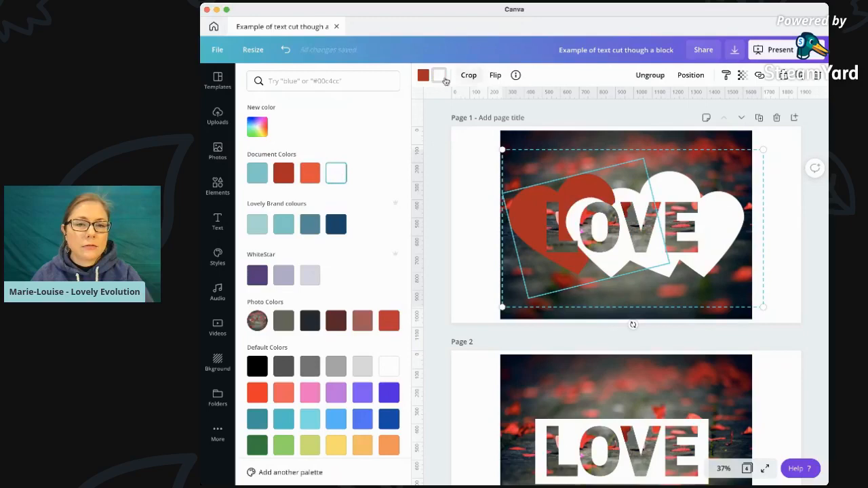
pyautogui.click(341, 175)
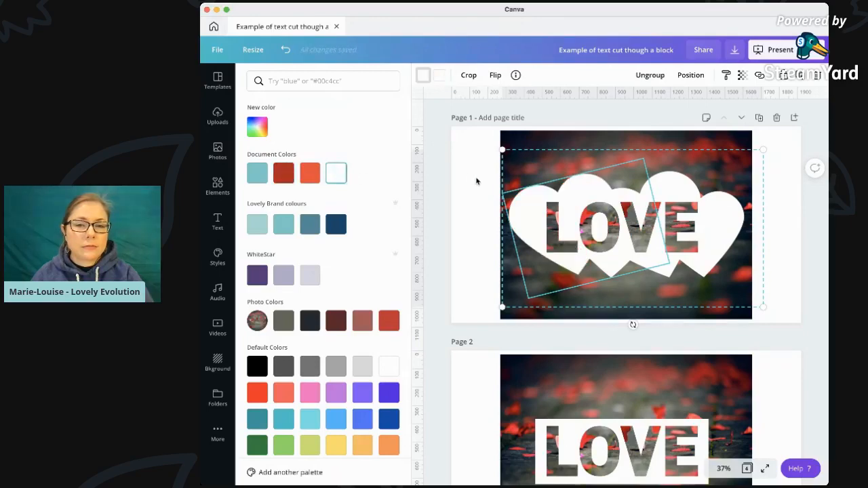
pyautogui.click(476, 181)
pyautogui.click(803, 277)
pyautogui.scroll(2, 769, 287)
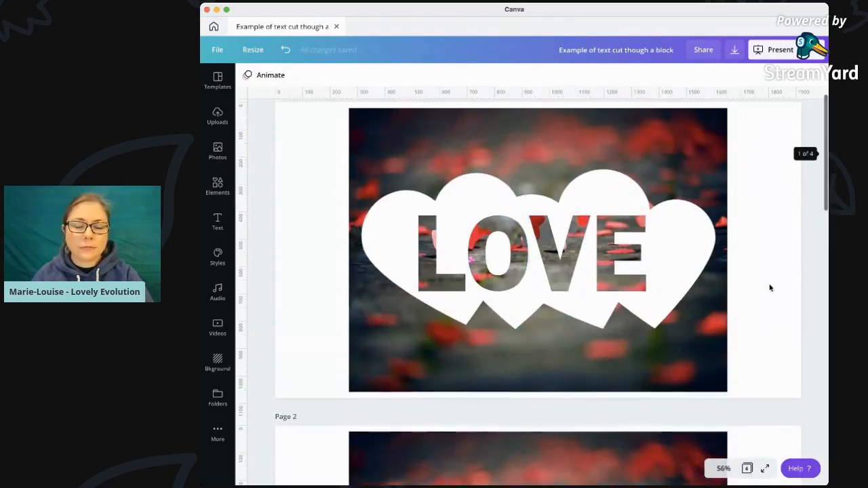
# Ungroup the white hearts on page 1 and move the right-hand pair slightly closer to the left-hand pair
pyautogui.click(691, 234)
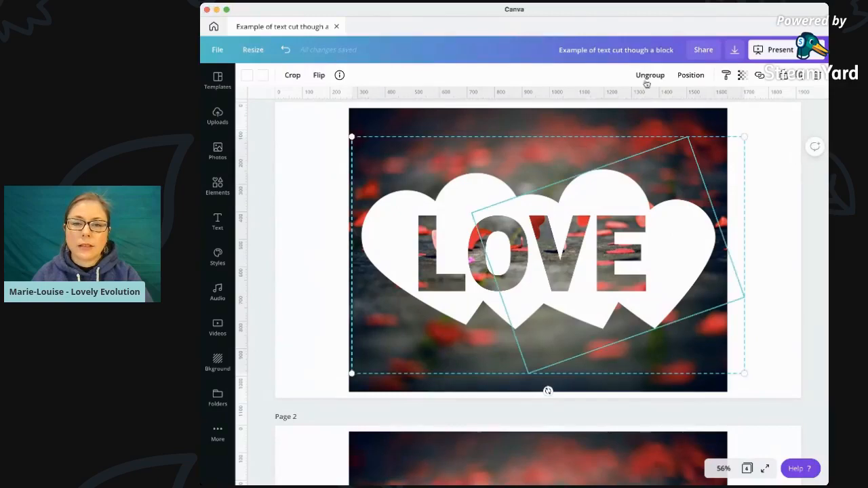
pyautogui.click(649, 75)
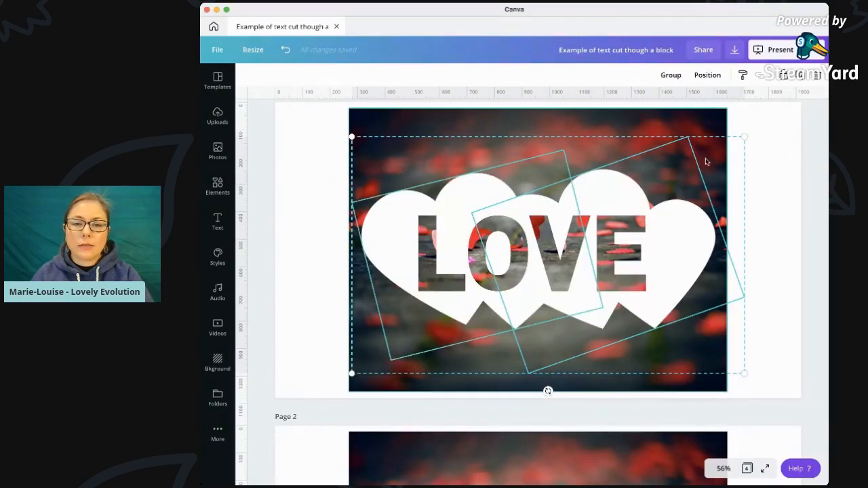
pyautogui.click(768, 219)
pyautogui.click(685, 242)
pyautogui.moveTo(685, 242); pyautogui.dragTo(663, 237)
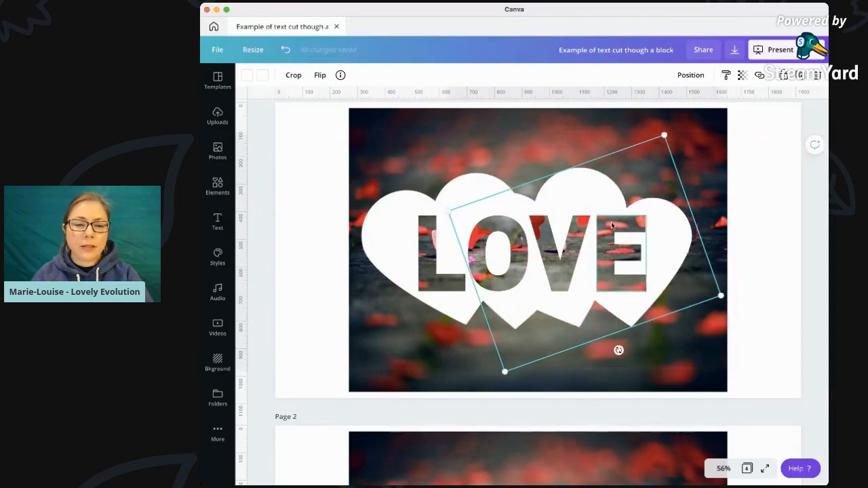
# Rotate the right-hand pair of hearts very slightly and shift it back outward so it extends further past the letter E
pyautogui.click(460, 184)
pyautogui.click(613, 206)
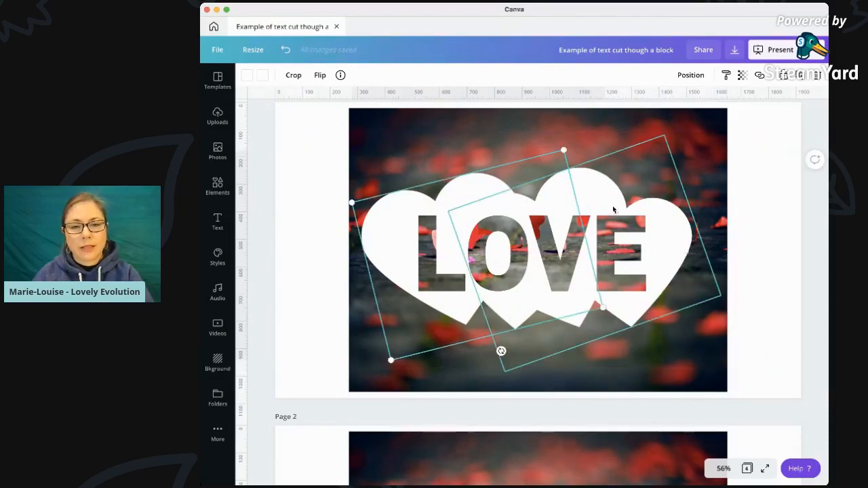
pyautogui.moveTo(618, 350)
pyautogui.mouseDown()
pyautogui.moveTo(606, 351)
pyautogui.moveTo(616, 372)
pyautogui.moveTo(629, 327)
pyautogui.moveTo(616, 349)
pyautogui.mouseUp()
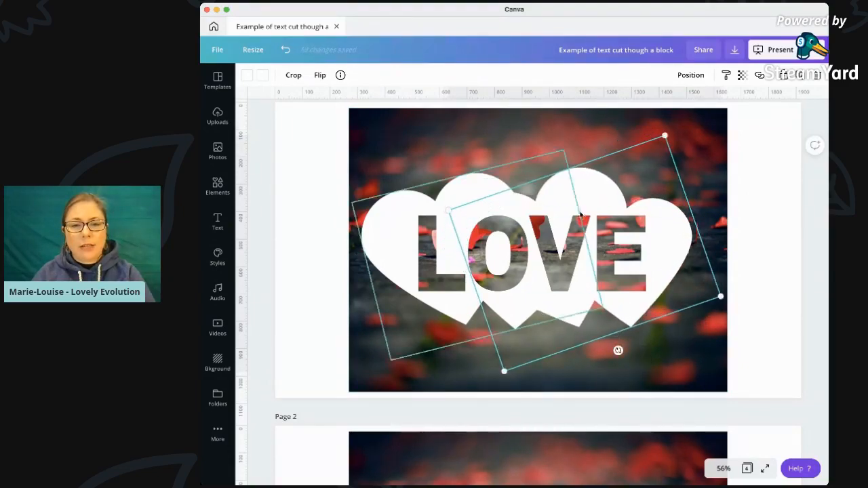
pyautogui.moveTo(604, 180)
pyautogui.mouseDown()
pyautogui.moveTo(632, 179)
pyautogui.moveTo(620, 179)
pyautogui.mouseUp()
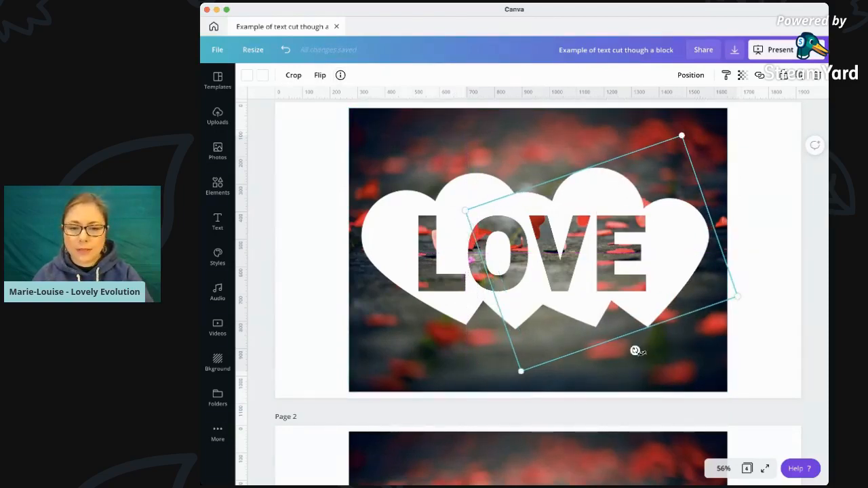
# Rotate the right-hand pair of hearts slightly clockwise and recolour its front heart pale pink #FFE9E9
pyautogui.moveTo(634, 350); pyautogui.dragTo(627, 350)
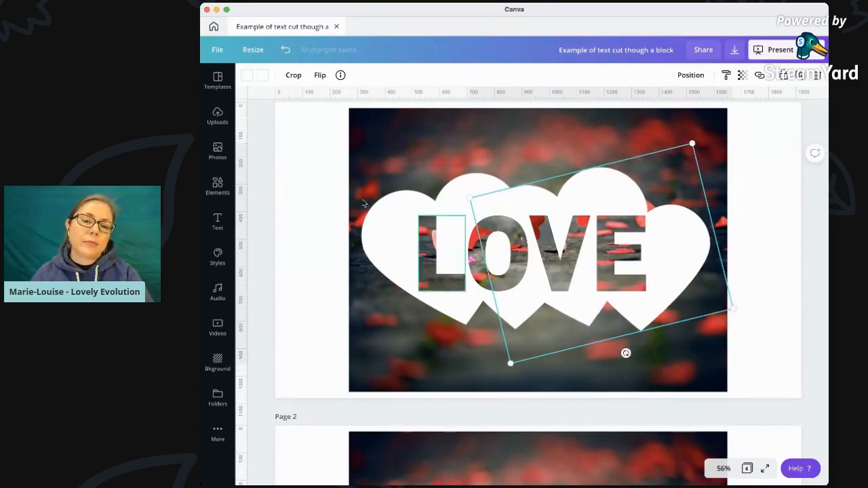
pyautogui.click(262, 75)
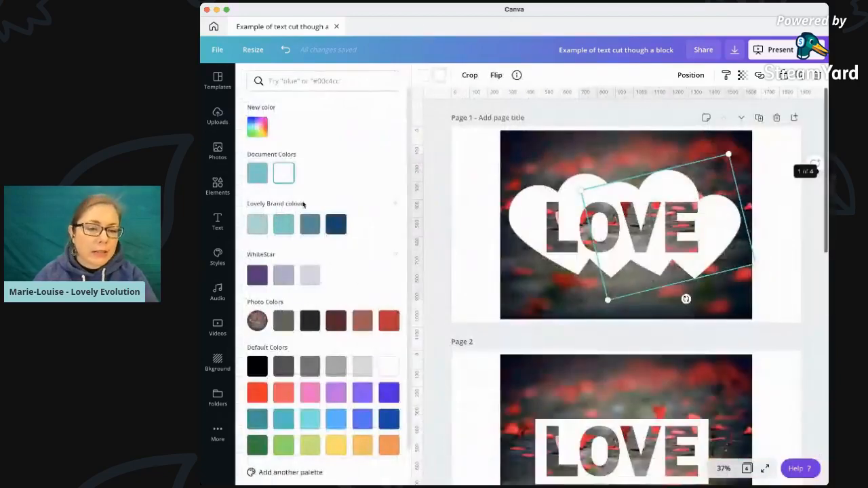
pyautogui.click(257, 126)
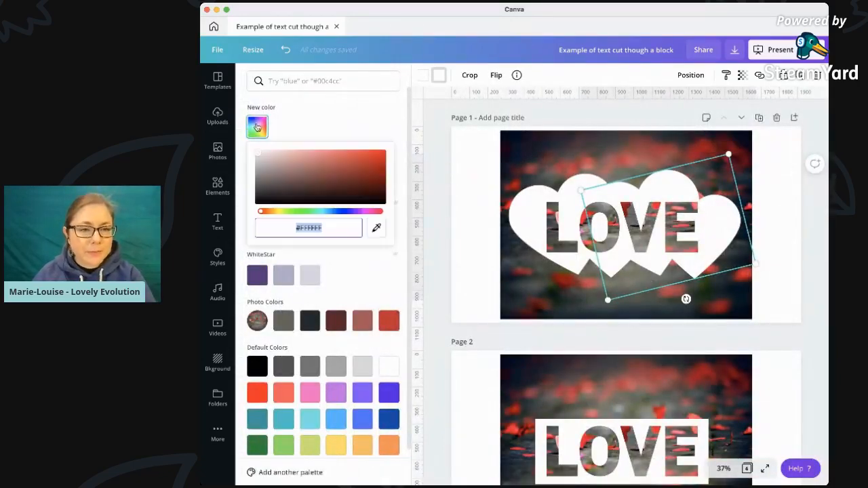
pyautogui.moveTo(257, 153); pyautogui.dragTo(266, 152)
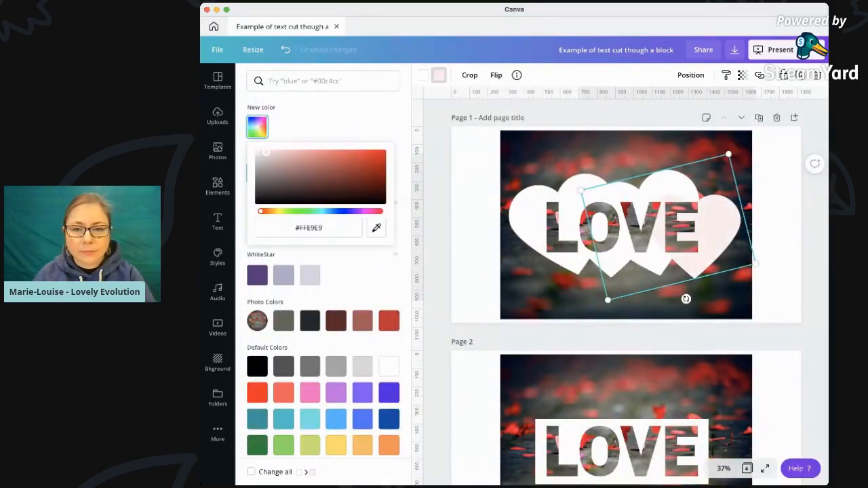
# Recolour the back heart of the left-hand pair on page 1 pale pink #FFE9E9, keeping its front heart white
pyautogui.click(526, 201)
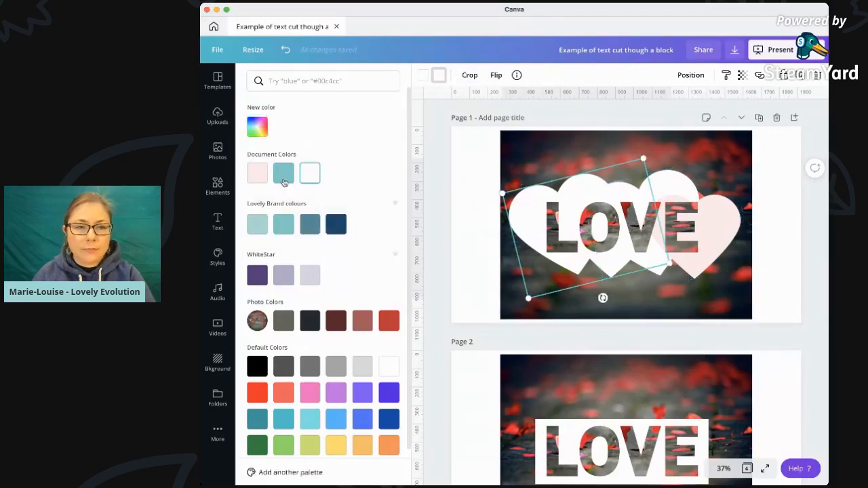
pyautogui.click(257, 174)
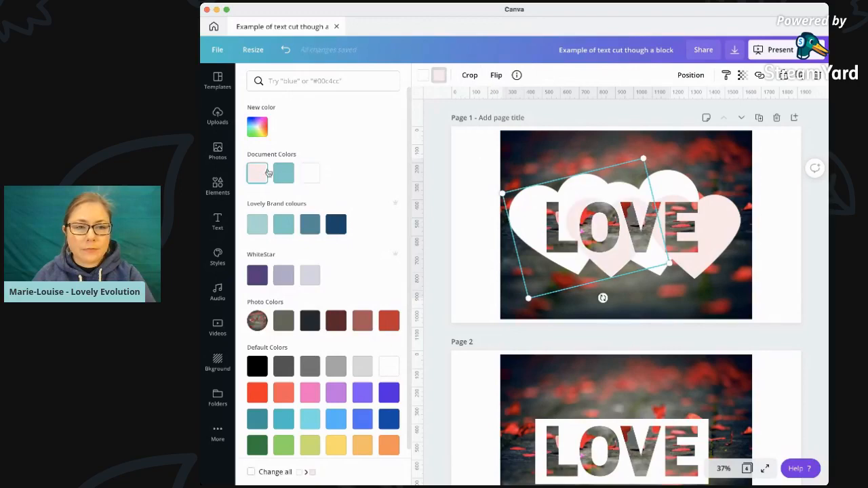
pyautogui.click(310, 173)
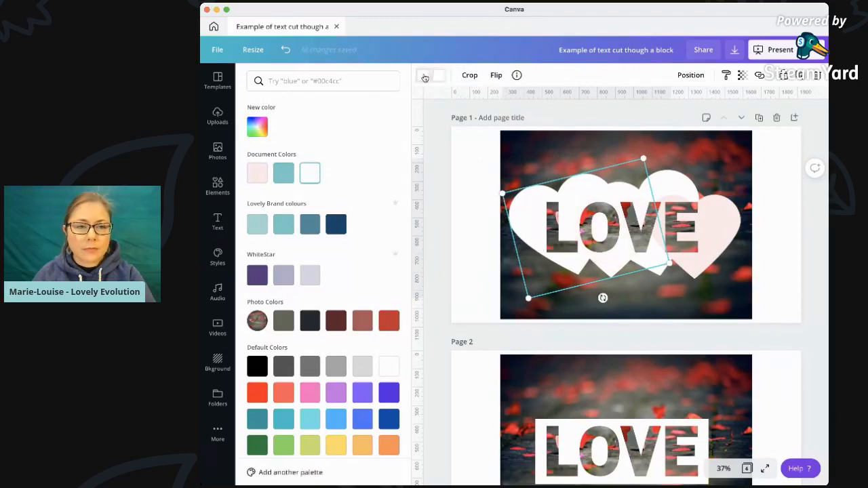
pyautogui.click(262, 174)
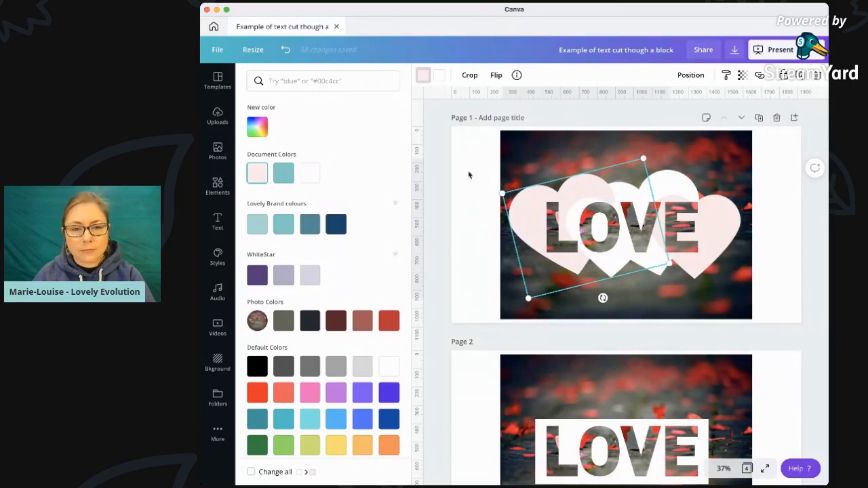
pyautogui.click(461, 180)
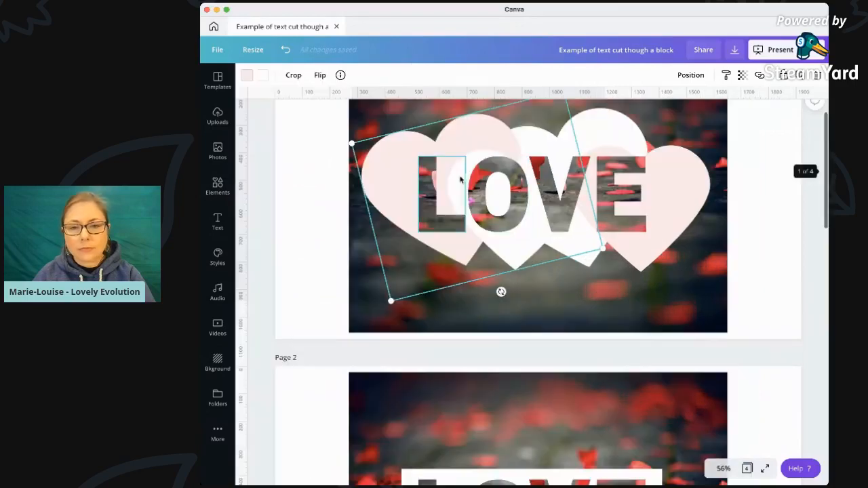
pyautogui.click(746, 304)
pyautogui.scroll(2, 753, 307)
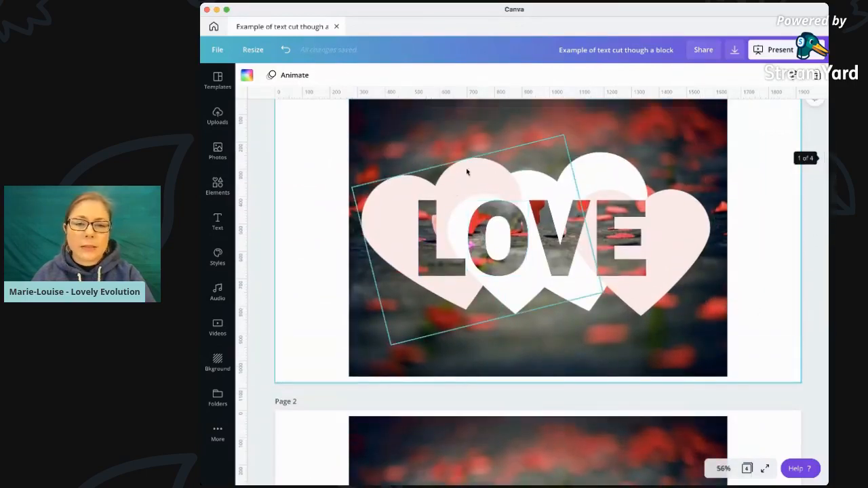
# Try a stronger pink, #FFC8C8, on the back heart of the left-hand pair and undo it
pyautogui.click(523, 299)
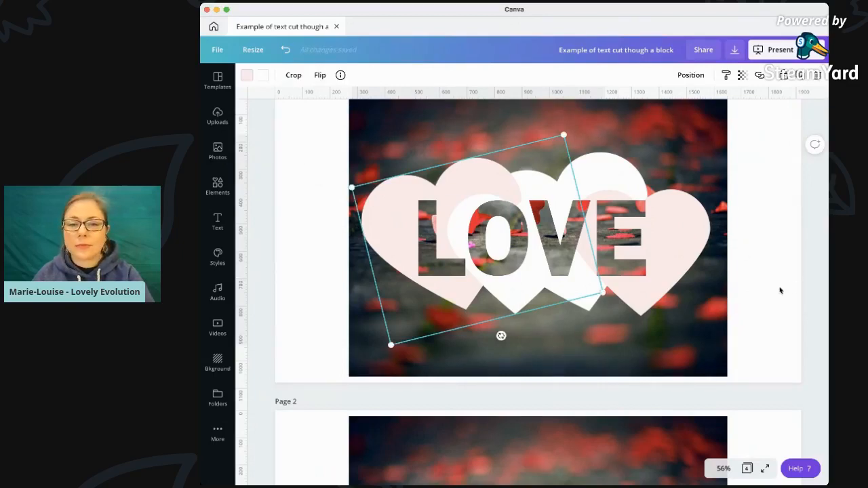
pyautogui.click(728, 290)
pyautogui.click(389, 226)
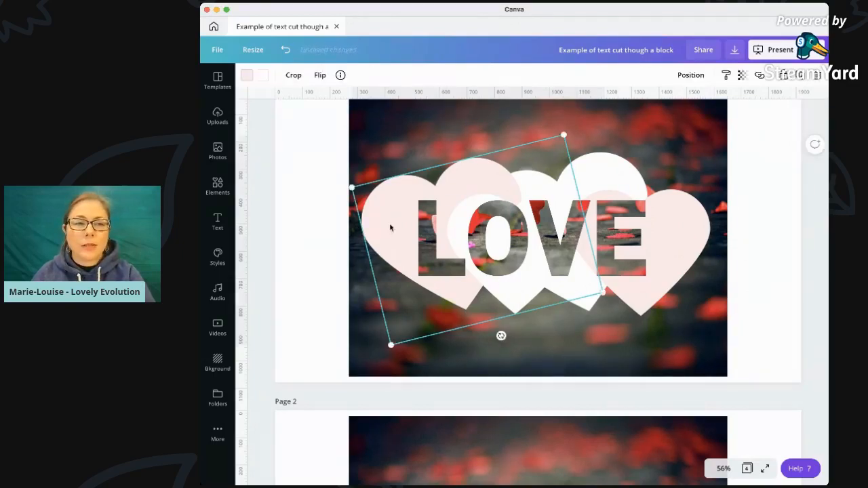
pyautogui.click(248, 74)
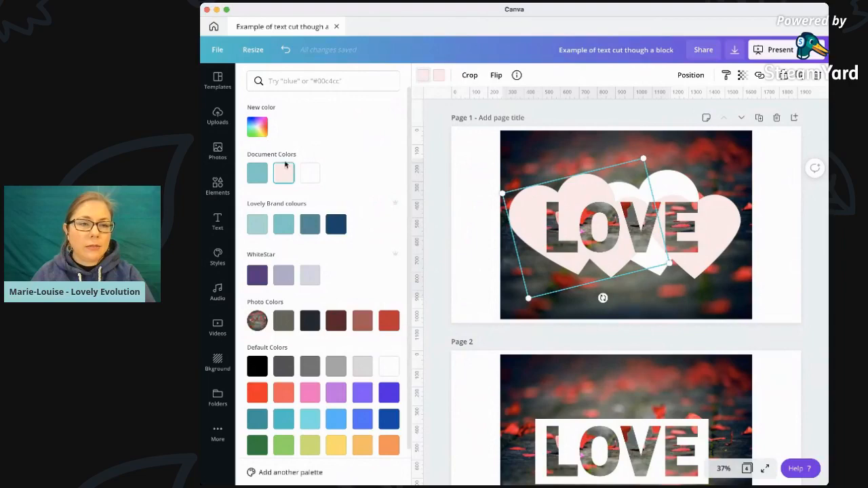
pyautogui.click(257, 133)
pyautogui.click(264, 154)
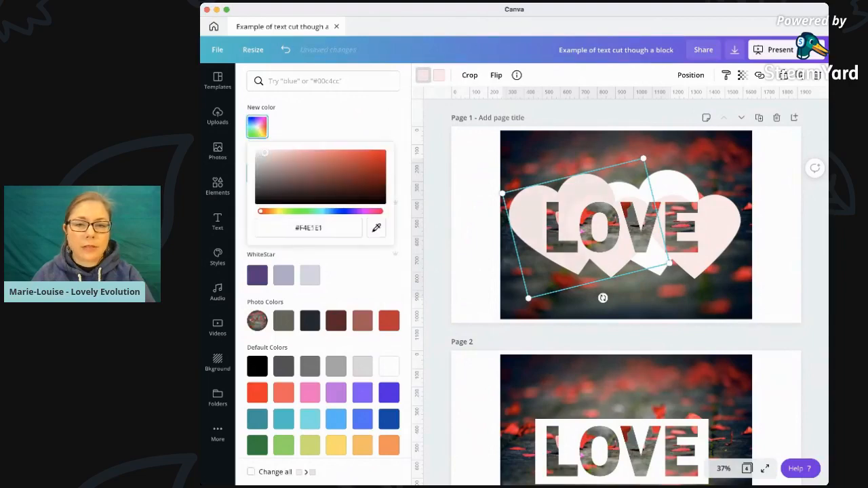
pyautogui.moveTo(274, 152); pyautogui.dragTo(286, 139)
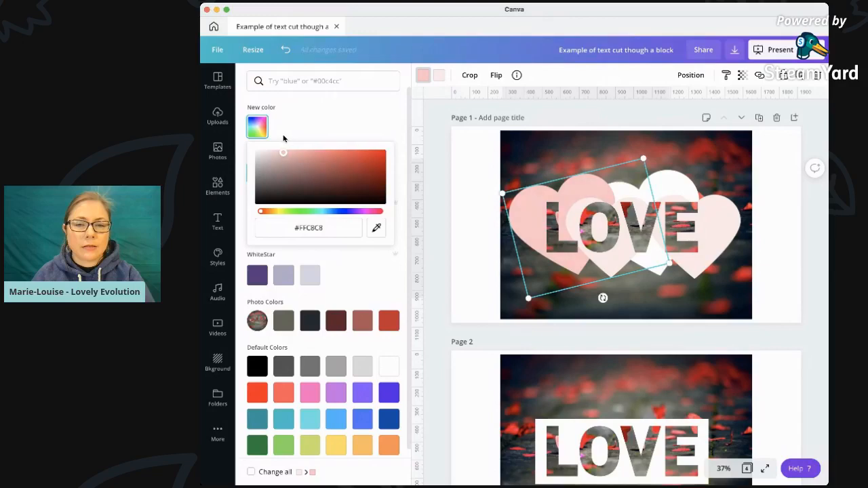
pyautogui.click(433, 174)
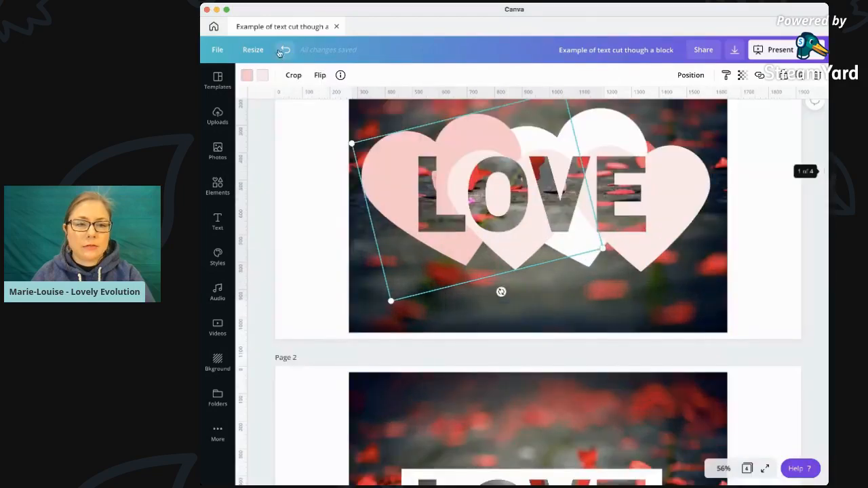
pyautogui.click(280, 51)
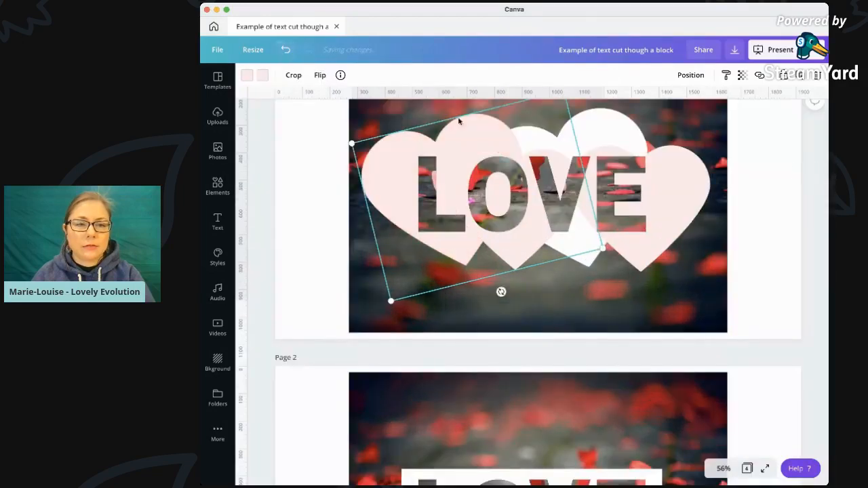
# Recolour the front heart of the left-hand pair on page 1 a deeper pink, #FFCDCD
pyautogui.click(261, 75)
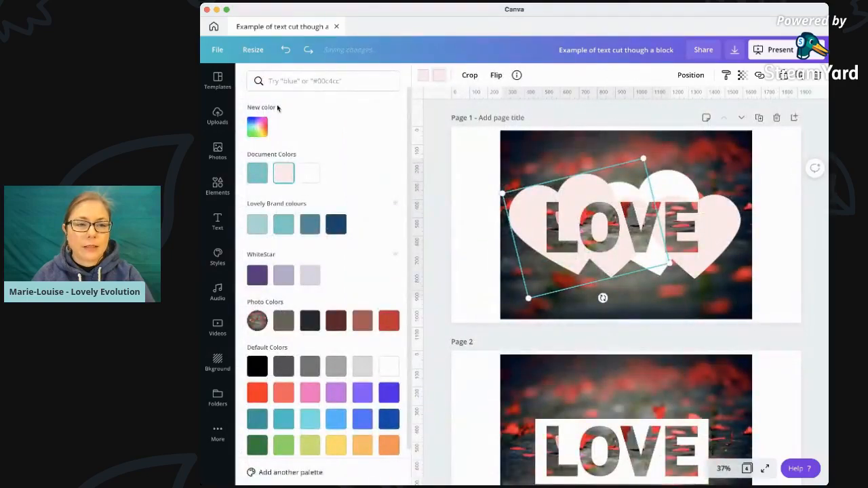
pyautogui.click(265, 124)
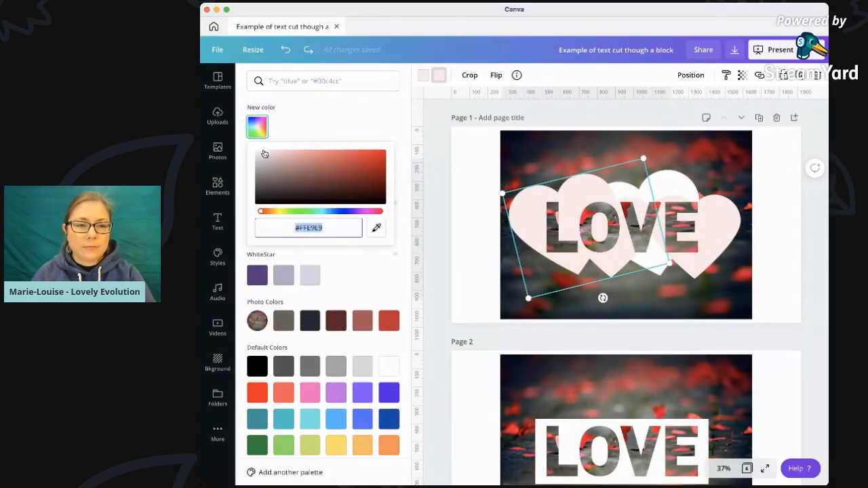
pyautogui.click(266, 153)
pyautogui.moveTo(271, 154); pyautogui.dragTo(281, 149)
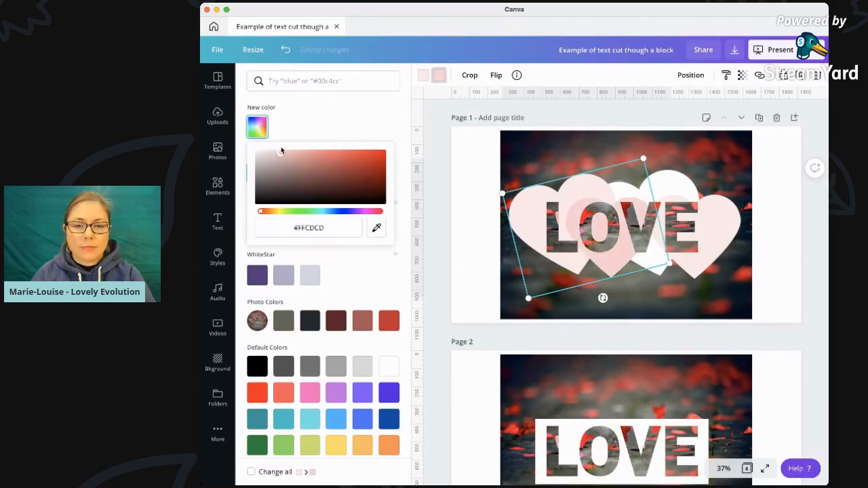
pyautogui.click(455, 194)
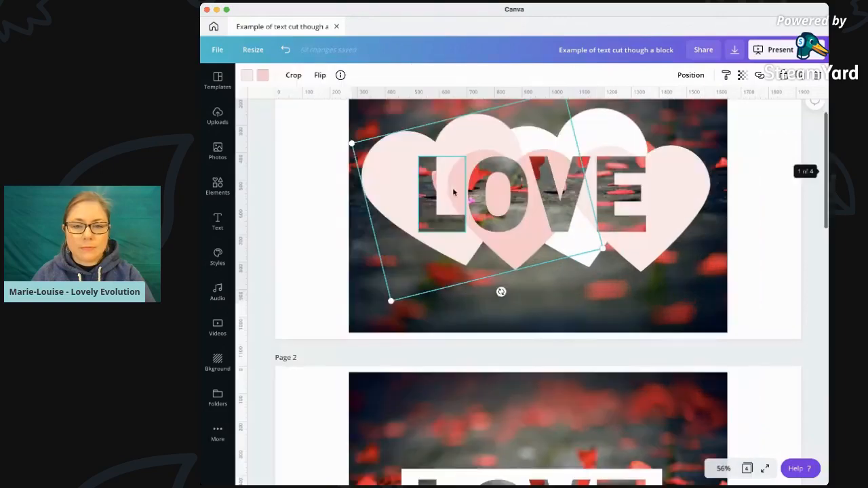
pyautogui.click(774, 286)
pyautogui.scroll(2, 774, 288)
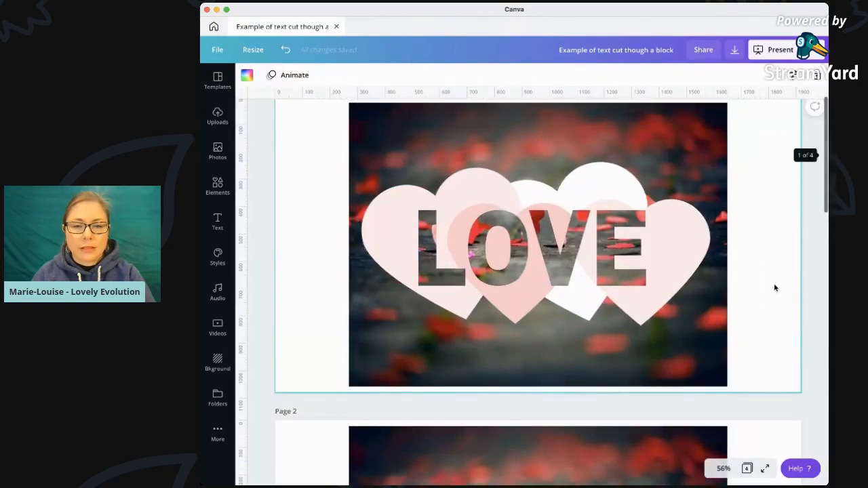
pyautogui.scroll(1, 774, 287)
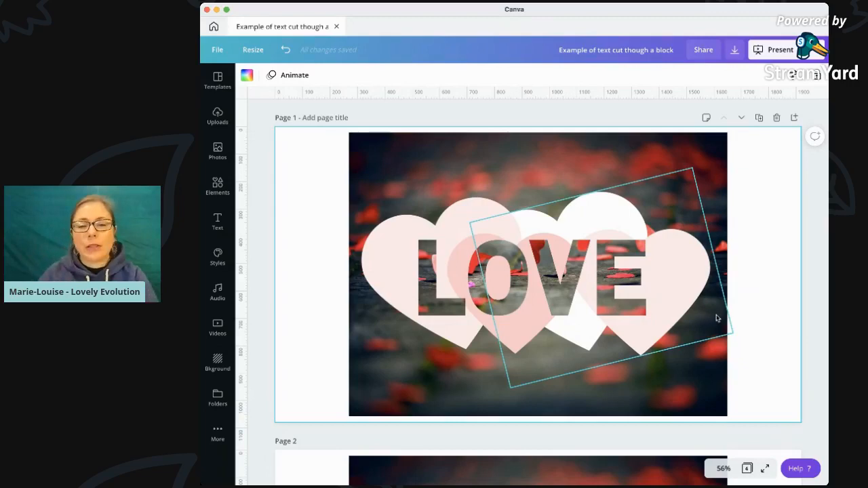
pyautogui.scroll(-5, 717, 318)
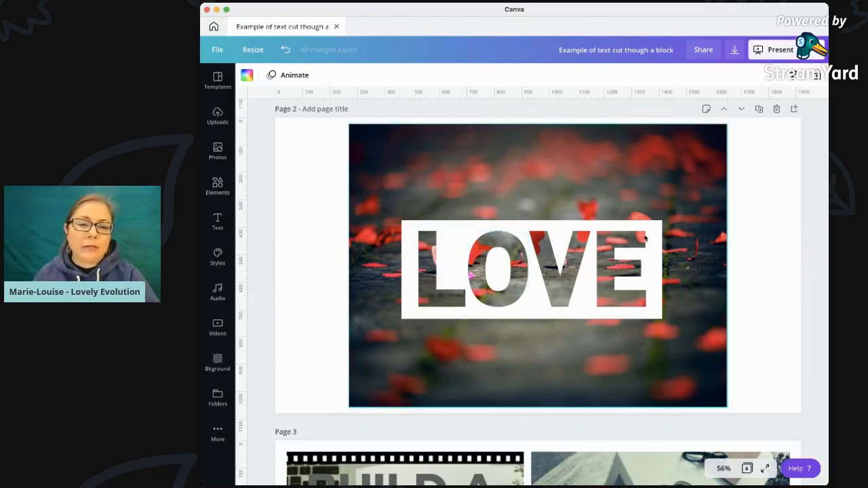
pyautogui.scroll(3, 663, 227)
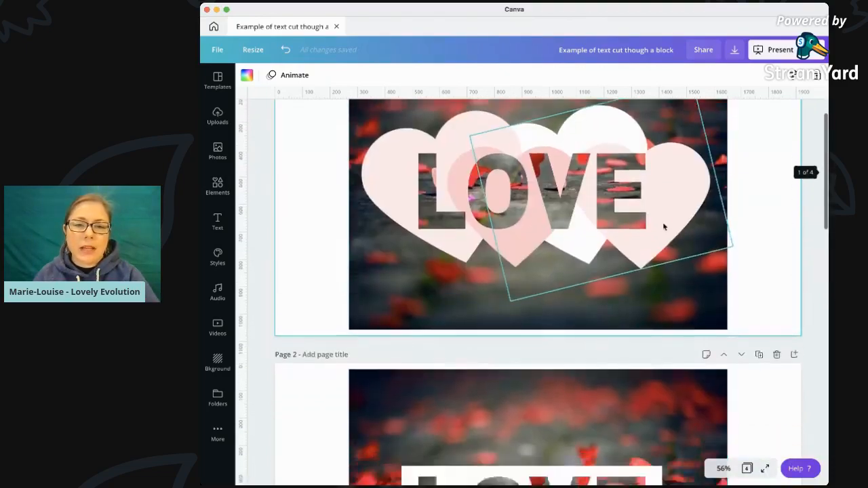
pyautogui.scroll(-5, 663, 226)
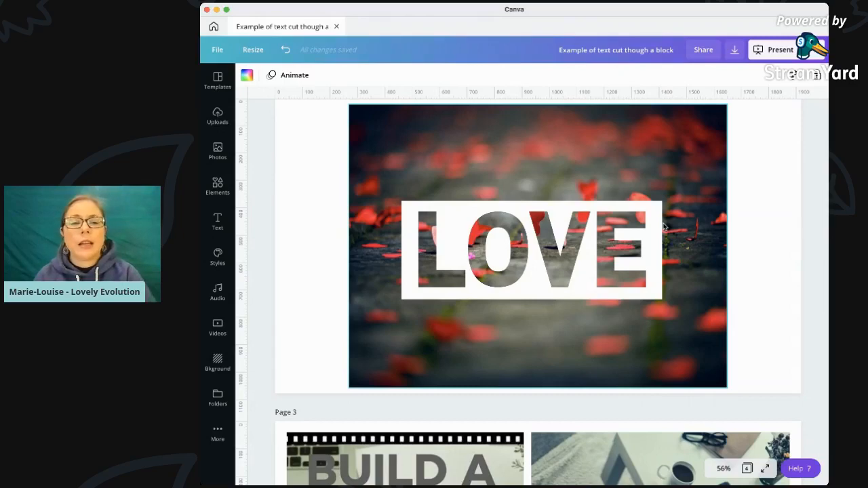
pyautogui.click(425, 232)
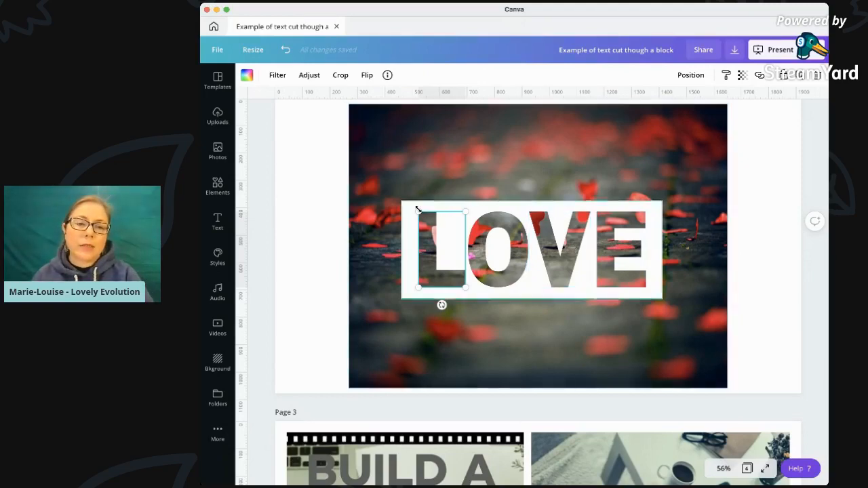
pyautogui.click(320, 212)
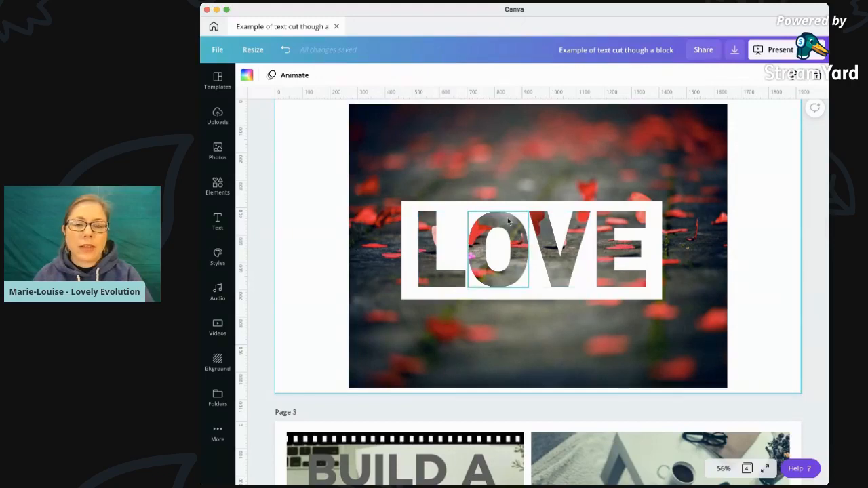
# Add a heading to page 2, move it above the white LOVE block and replace its text with "I"
pyautogui.scroll(2, 499, 211)
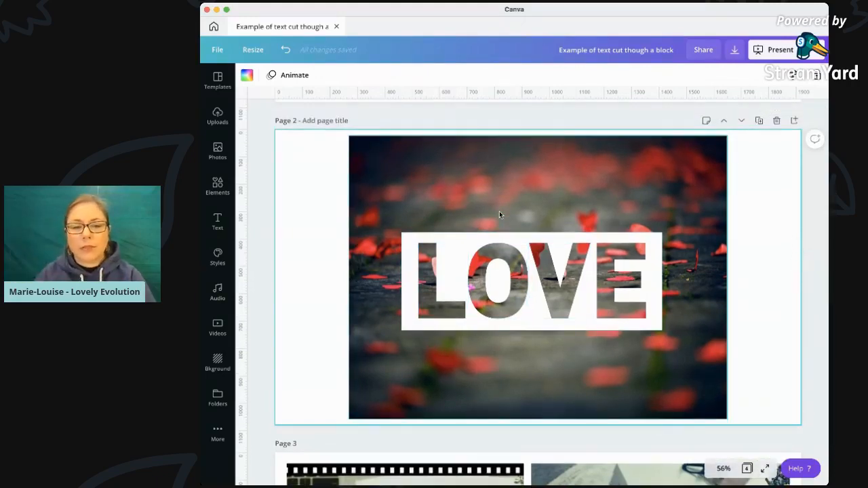
pyautogui.click(213, 221)
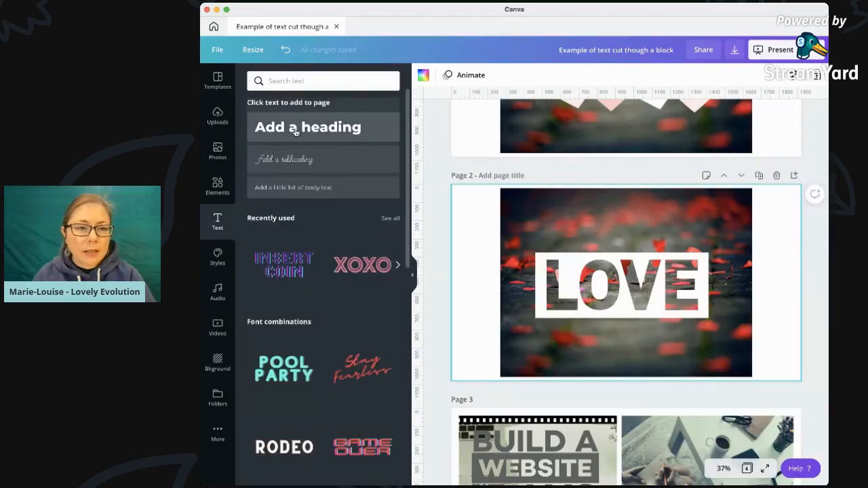
pyautogui.click(296, 132)
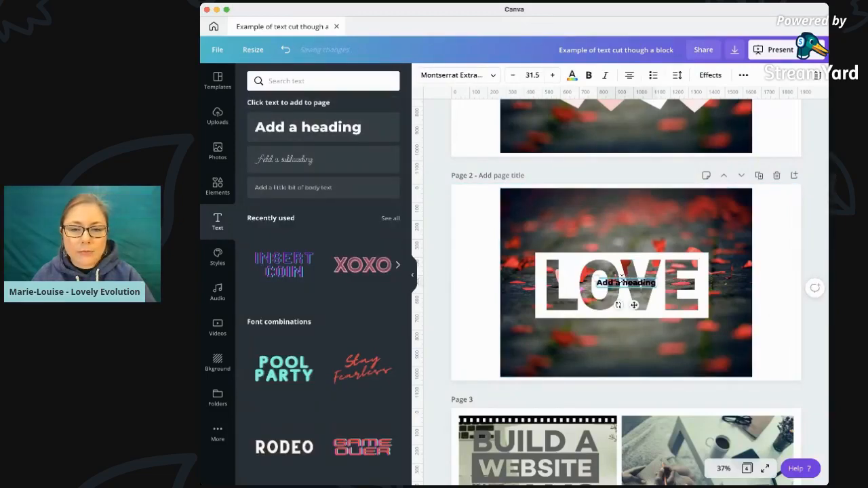
pyautogui.moveTo(621, 277); pyautogui.dragTo(621, 217)
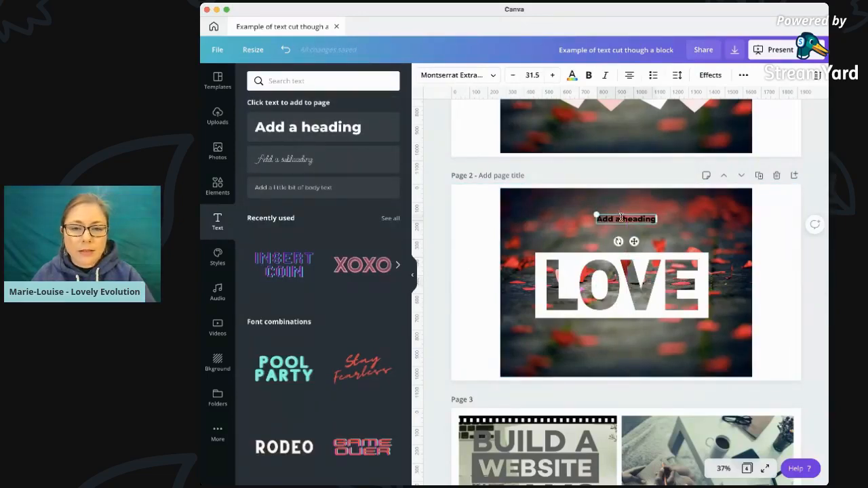
pyautogui.doubleClick(620, 217)
pyautogui.press('BackSpace')
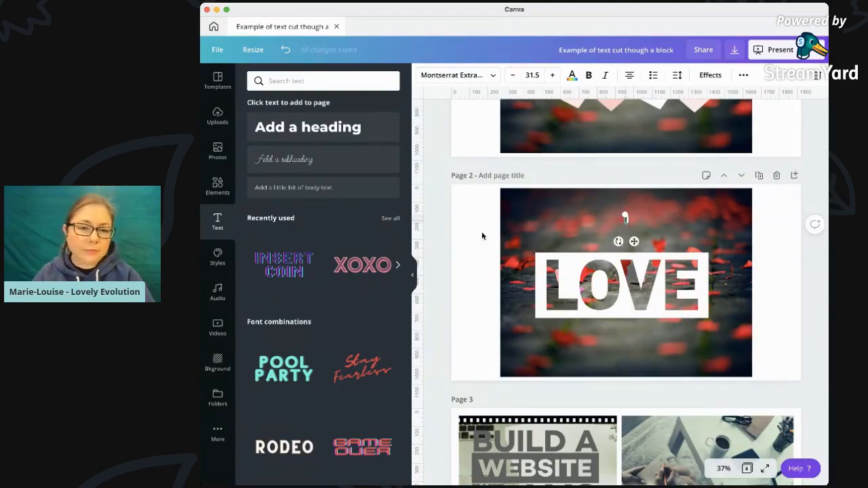
# Set the font size of the "I" heading on page 2 to 80
pyautogui.click(413, 275)
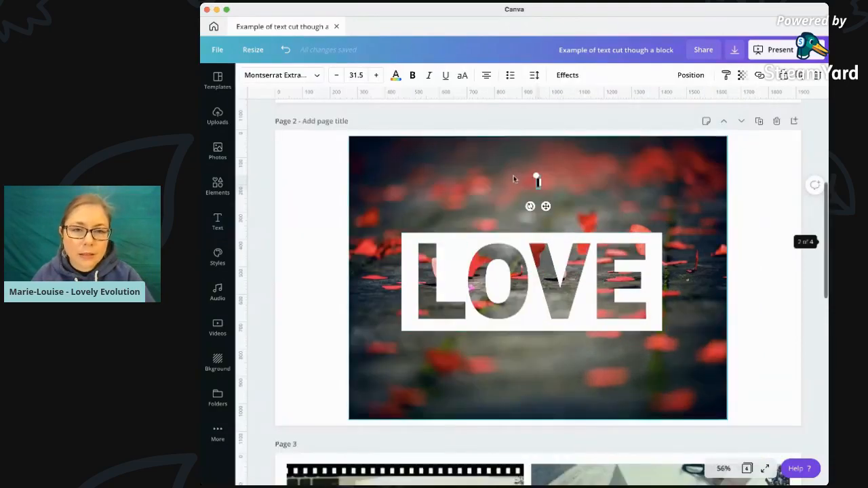
pyautogui.click(377, 77)
pyautogui.click(378, 77)
pyautogui.click(378, 77)
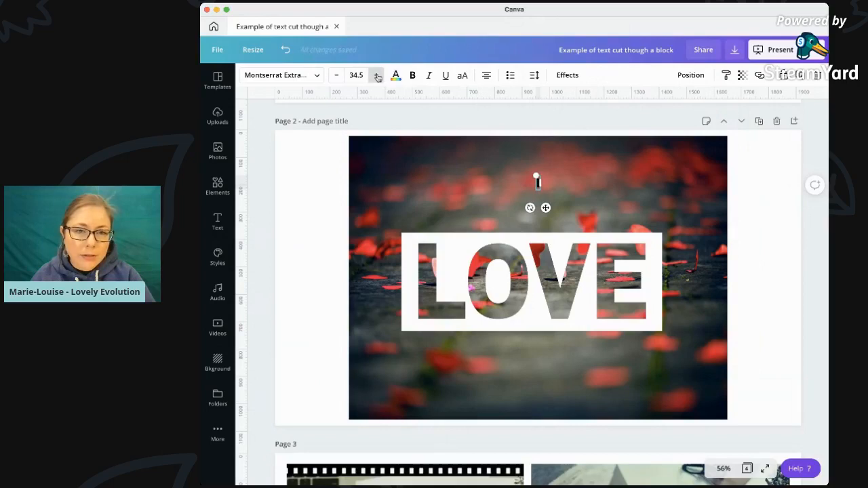
pyautogui.click(377, 76)
pyautogui.click(378, 77)
pyautogui.click(378, 76)
pyautogui.click(377, 77)
pyautogui.click(377, 77)
pyautogui.click(356, 74)
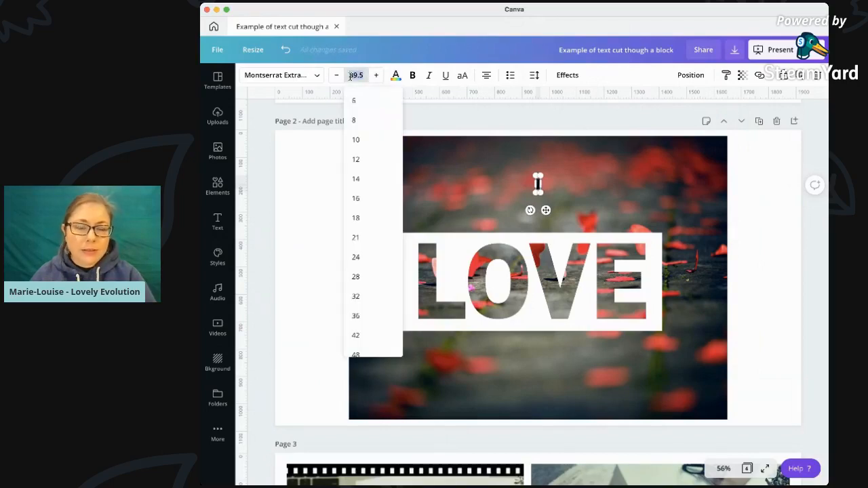
pyautogui.scroll(-5, 382, 232)
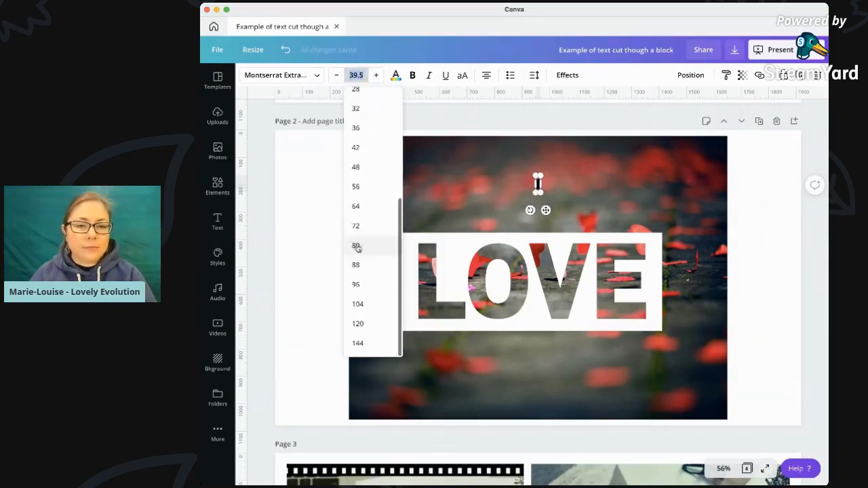
pyautogui.click(377, 247)
# Recolour the "I" heading on page 2 white and enlarge it to font size 234
pyautogui.click(396, 74)
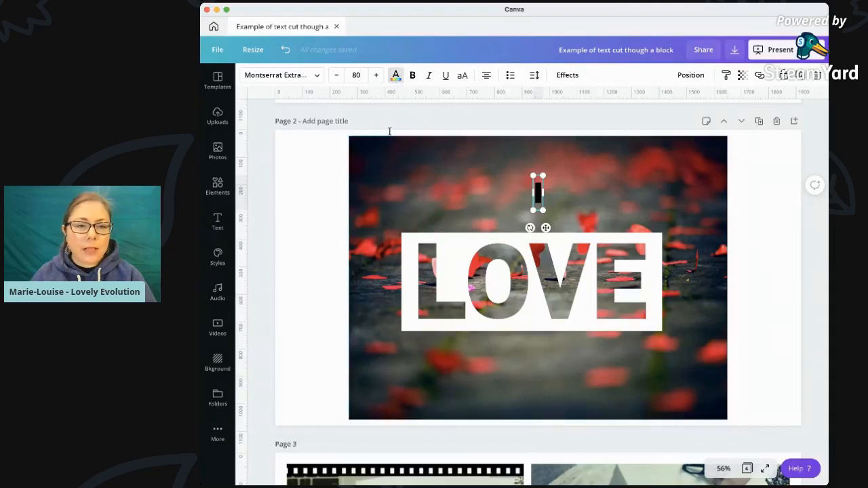
pyautogui.click(463, 248)
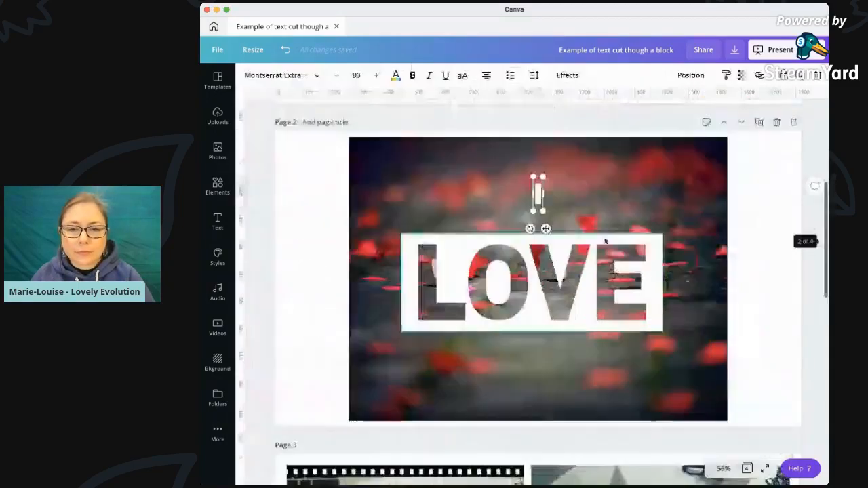
pyautogui.moveTo(541, 215); pyautogui.dragTo(561, 278)
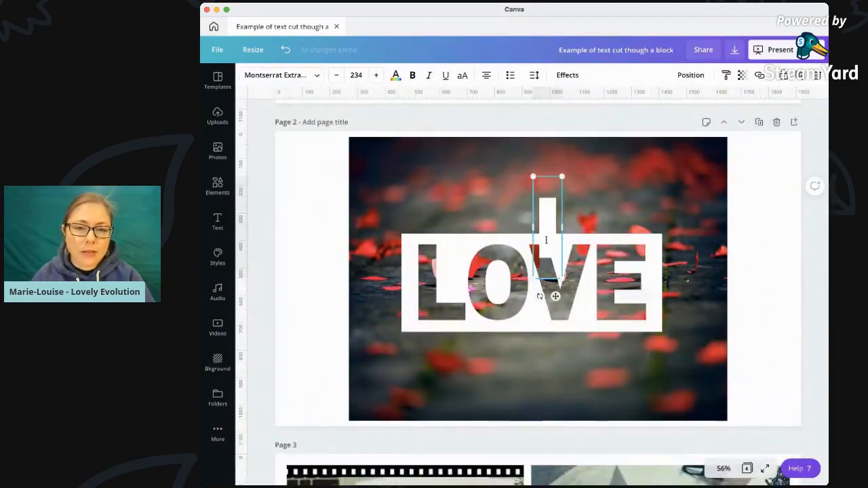
pyautogui.click(313, 190)
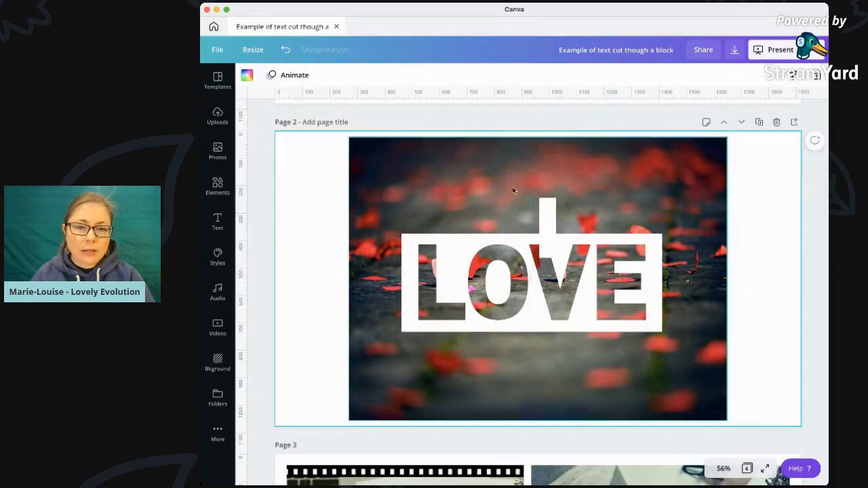
# Move the "I" above the LOVE block, place a copy centred below the block and replace the copy's text with "You"
pyautogui.moveTo(550, 207); pyautogui.dragTo(537, 350)
pyautogui.doubleClick(538, 350)
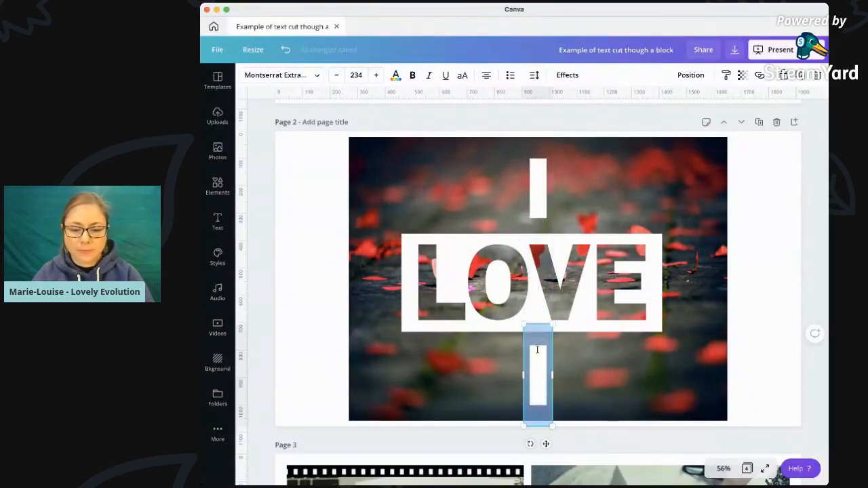
pyautogui.write('Yoiu')
pyautogui.press('BackSpace')
pyautogui.press('BackSpace')
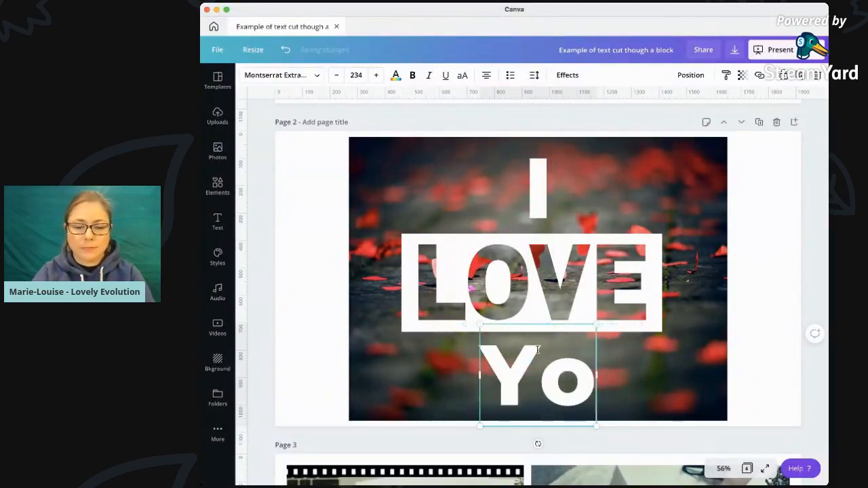
pyautogui.write('u')
# Change the "You" text below the LOVE block to uppercase
pyautogui.hotkey('ctrl', 'a')
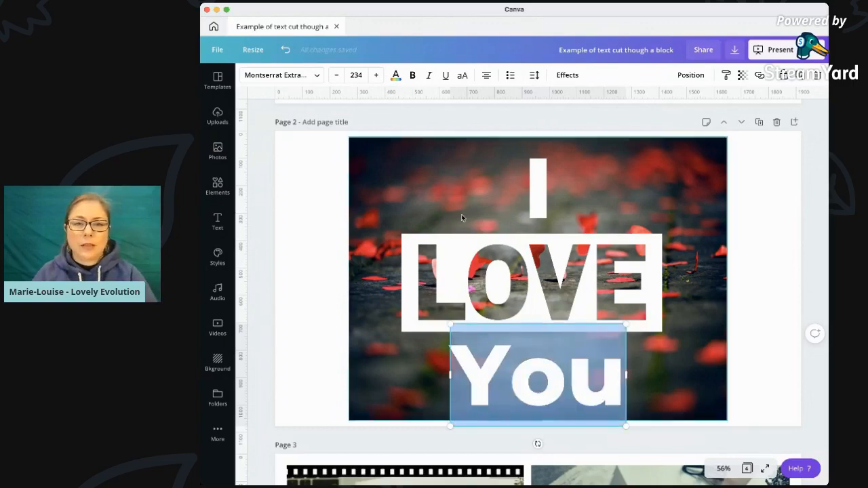
pyautogui.click(463, 76)
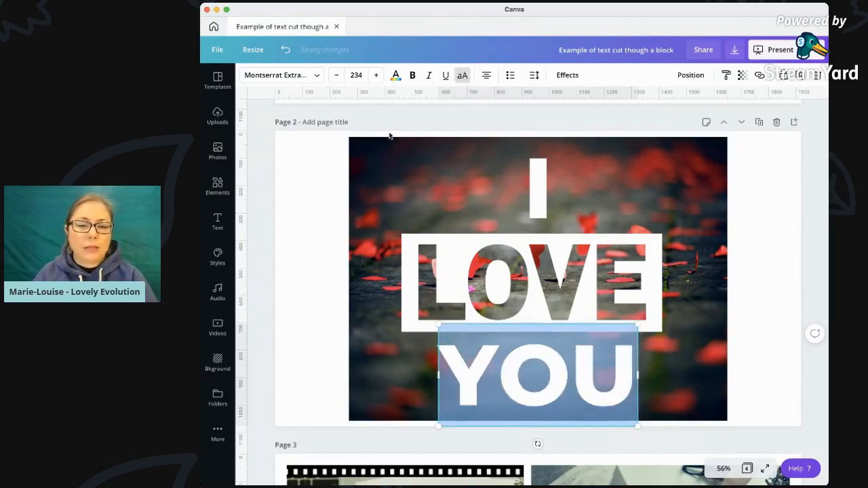
pyautogui.click(311, 186)
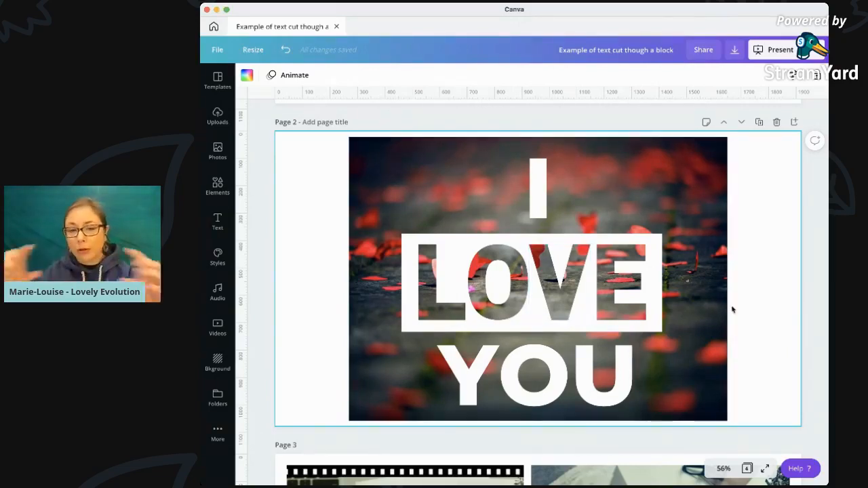
pyautogui.scroll(5, 732, 307)
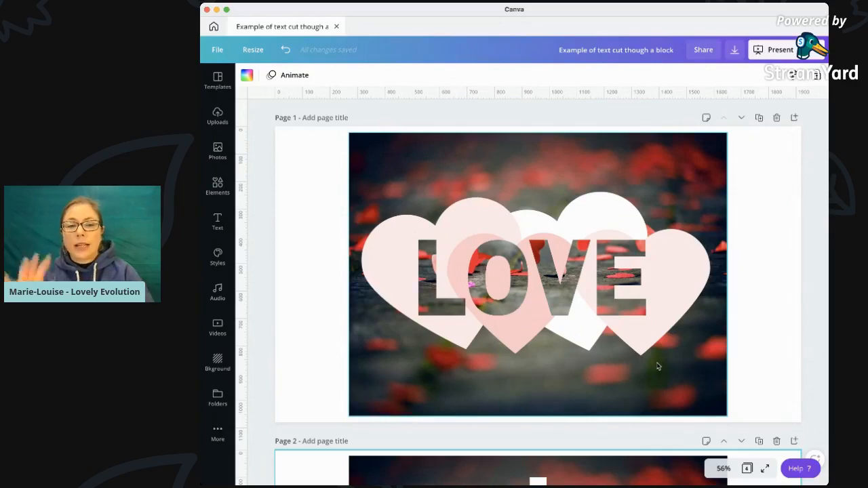
pyautogui.scroll(-2, 656, 366)
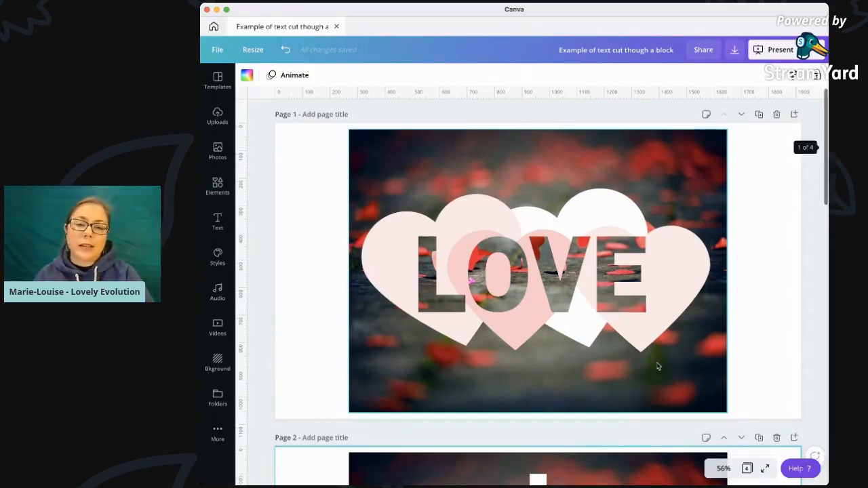
pyautogui.scroll(2, 656, 366)
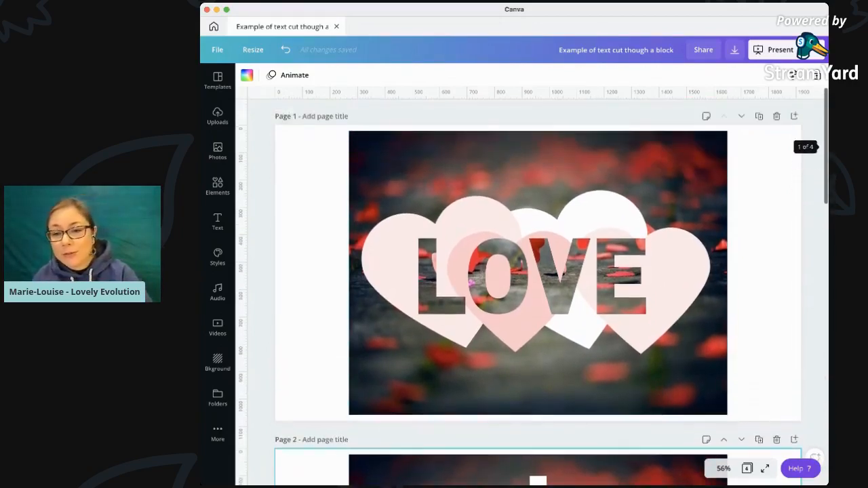